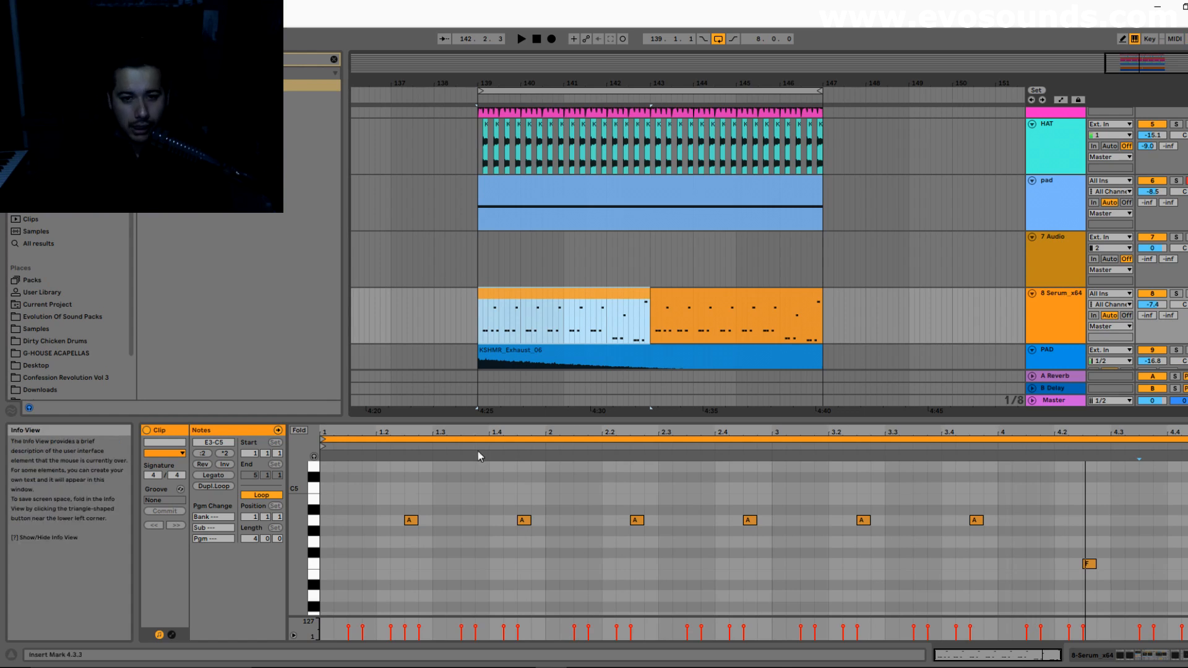
Play the full loop and show the device chain of the 8 Serum_x64 track
left_click_drag(539, 418, 538, 643)
scroll(527, 521, "up", 3)
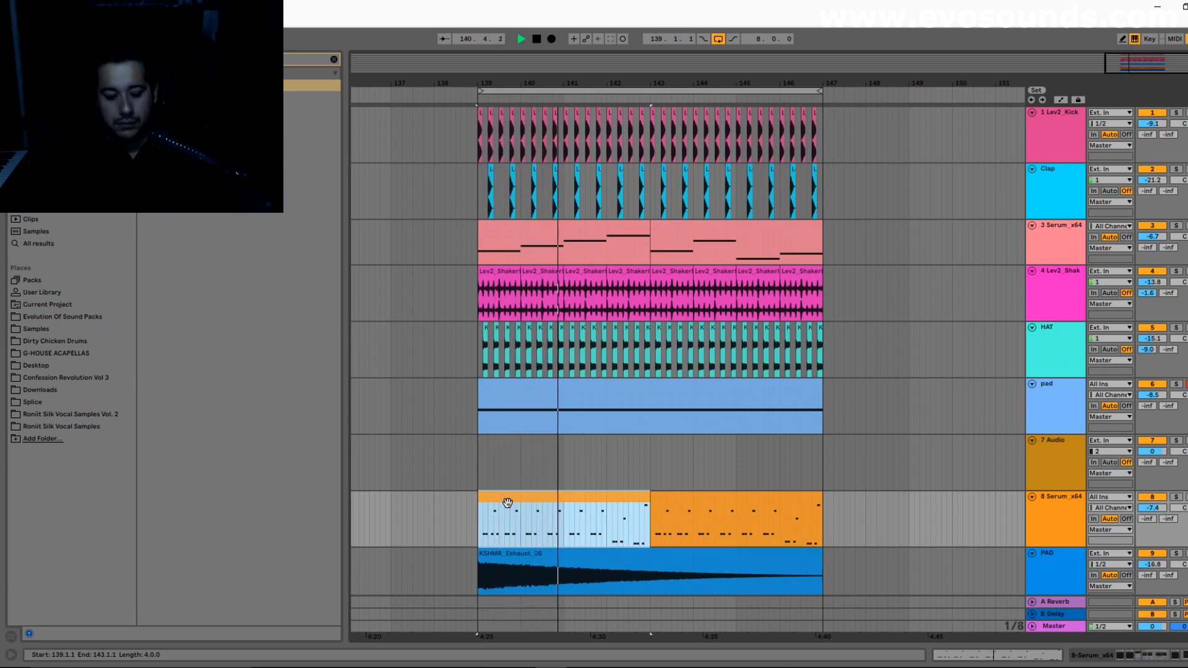
scroll(1062, 469, "down", 3)
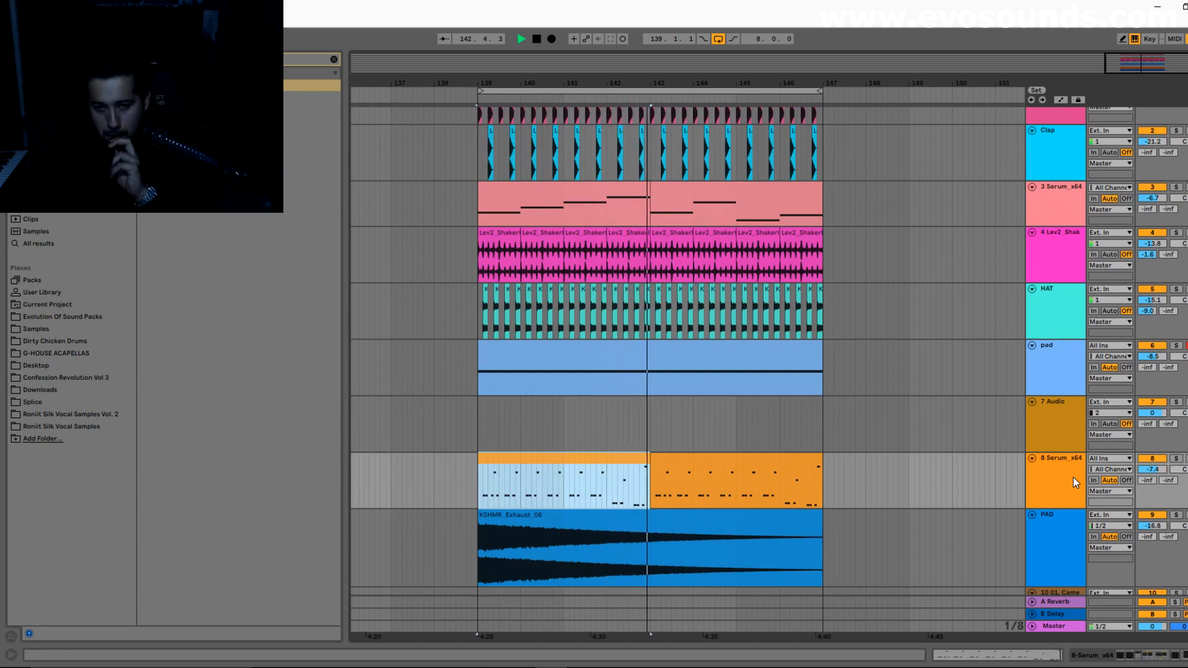
double_click(1073, 477)
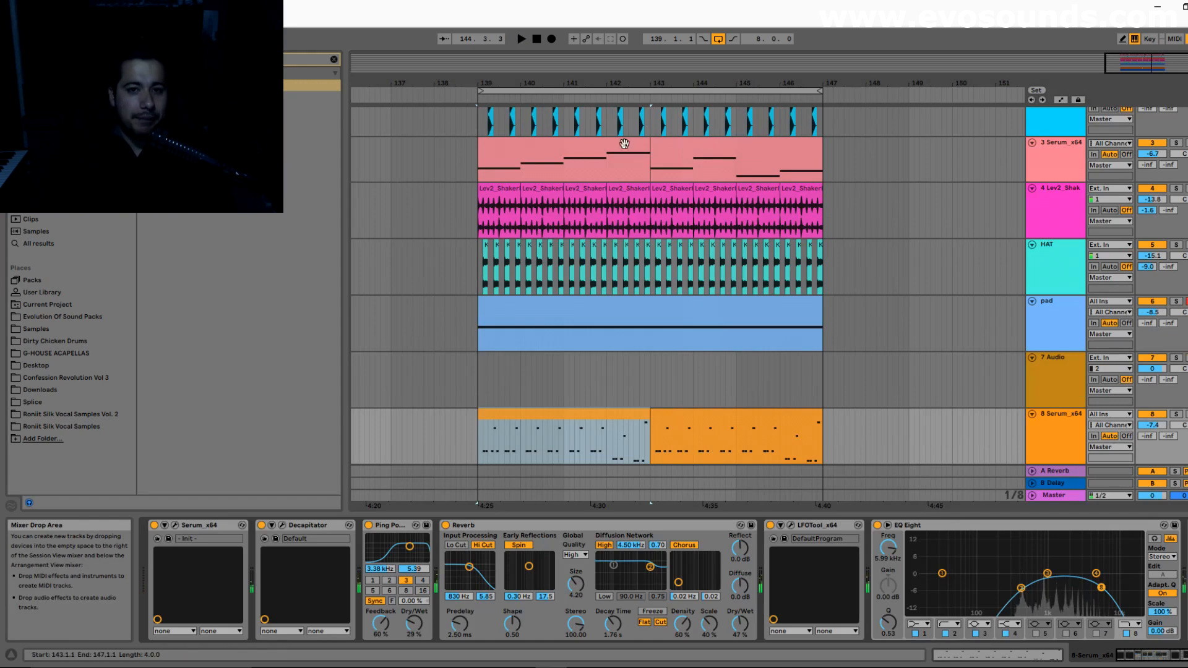
Open the first clip of the 8 Serum_x64 track, solo the track and enlarge the note editor
left_click(735, 144)
scroll(517, 355, "down", 4)
double_click(516, 355)
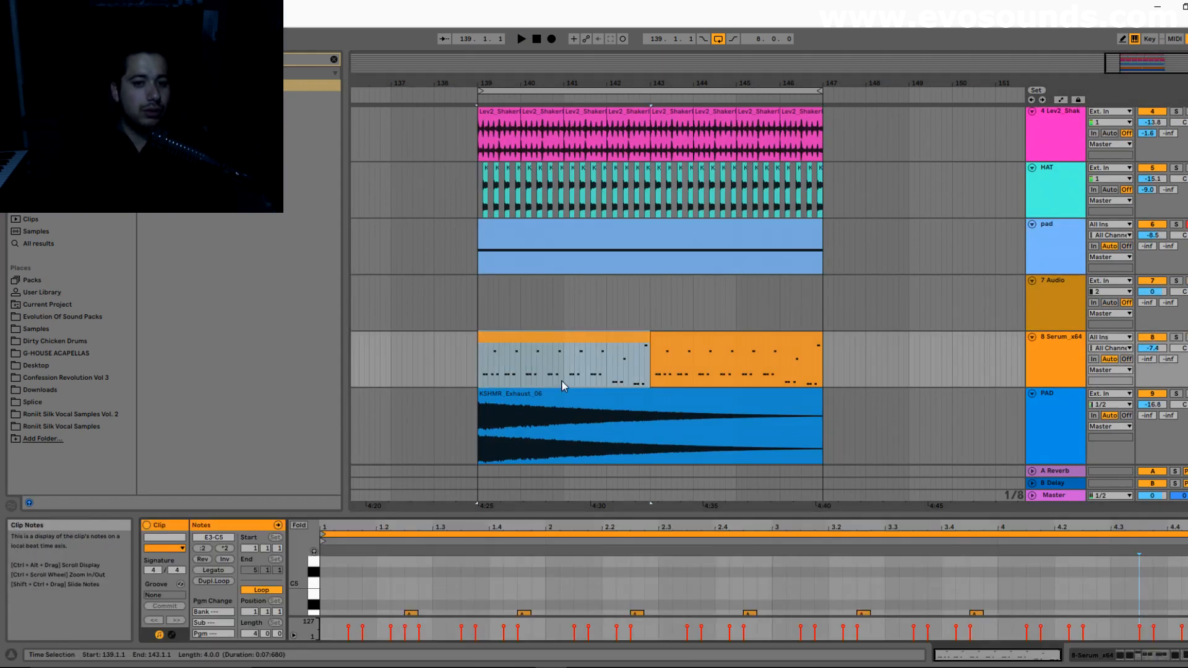
left_click(1175, 338)
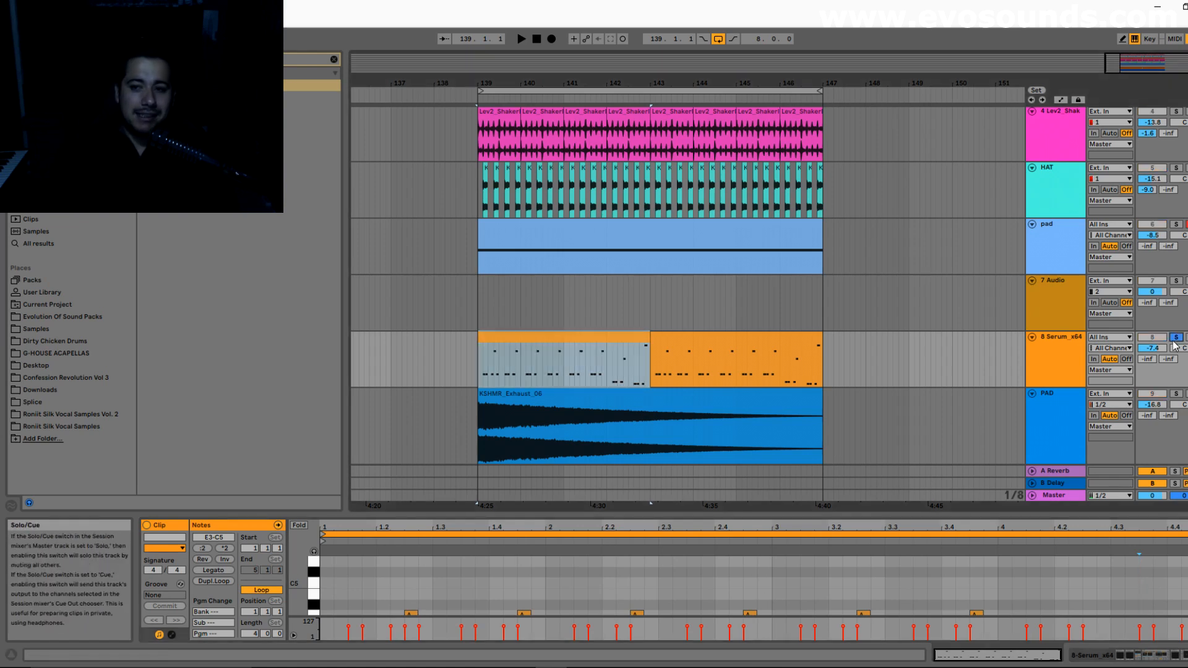
left_click_drag(517, 518, 534, 340)
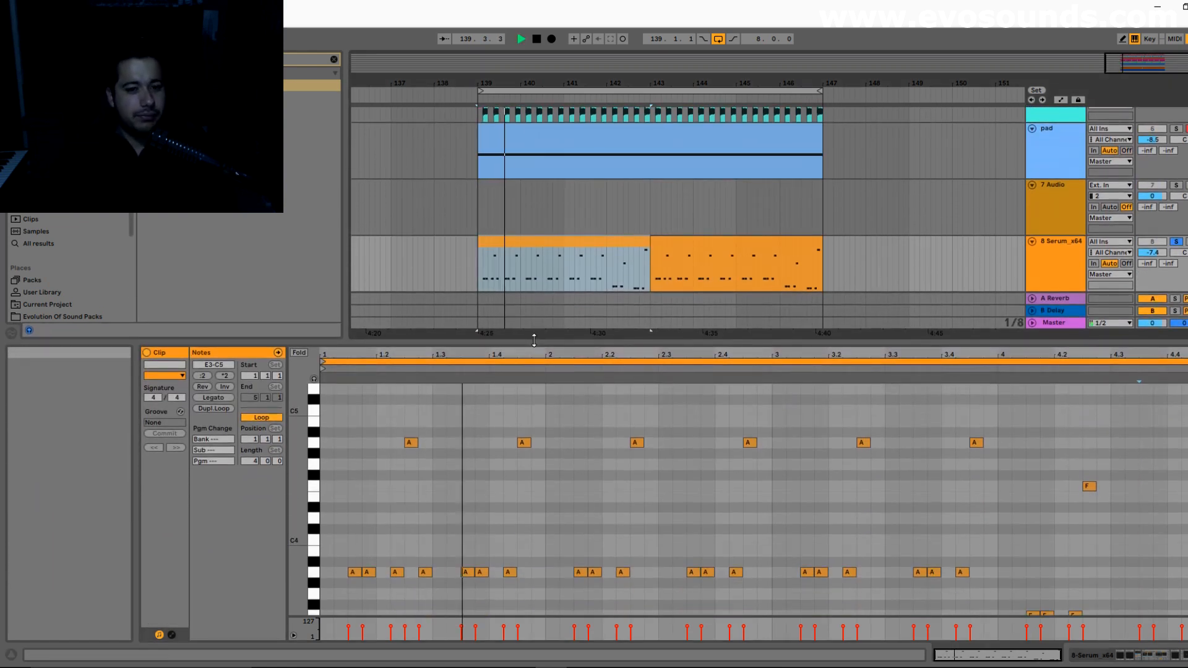
Inspect the Serum synth settings on the 8 Serum_x64 track and close the plug-in window
left_click(1046, 263)
double_click(1046, 262)
left_click(174, 525)
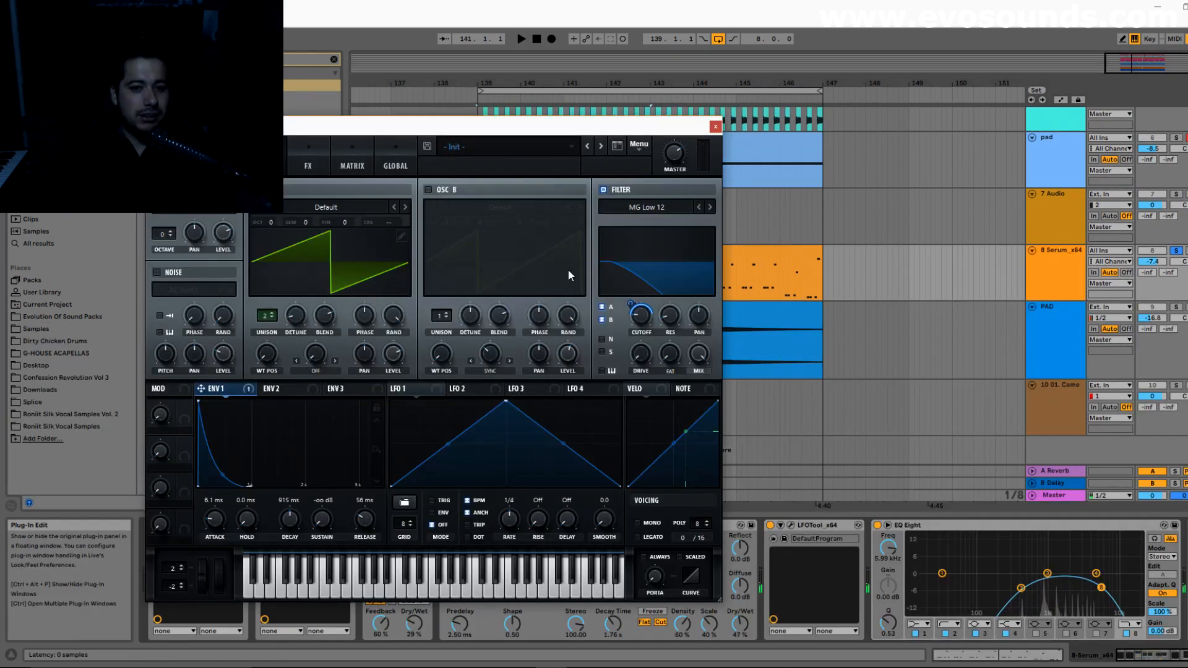
left_click(715, 127)
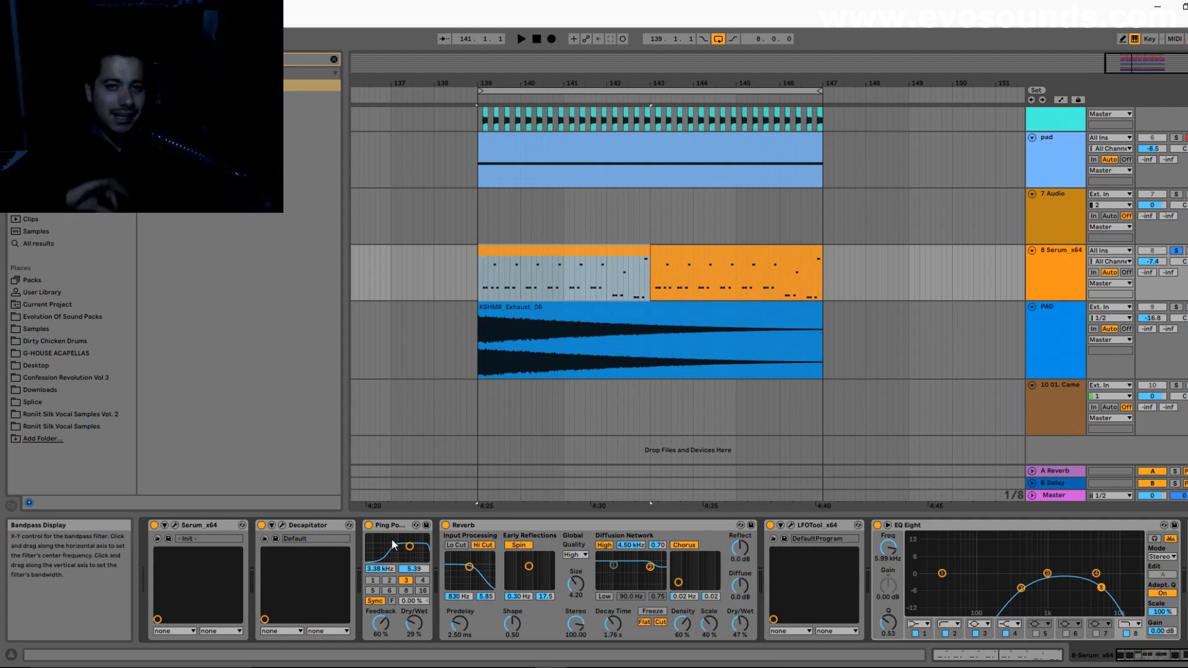
Solo the 3 Serum_x64 track and inspect the Serum synth in its device chain
scroll(347, 387, "up", 5)
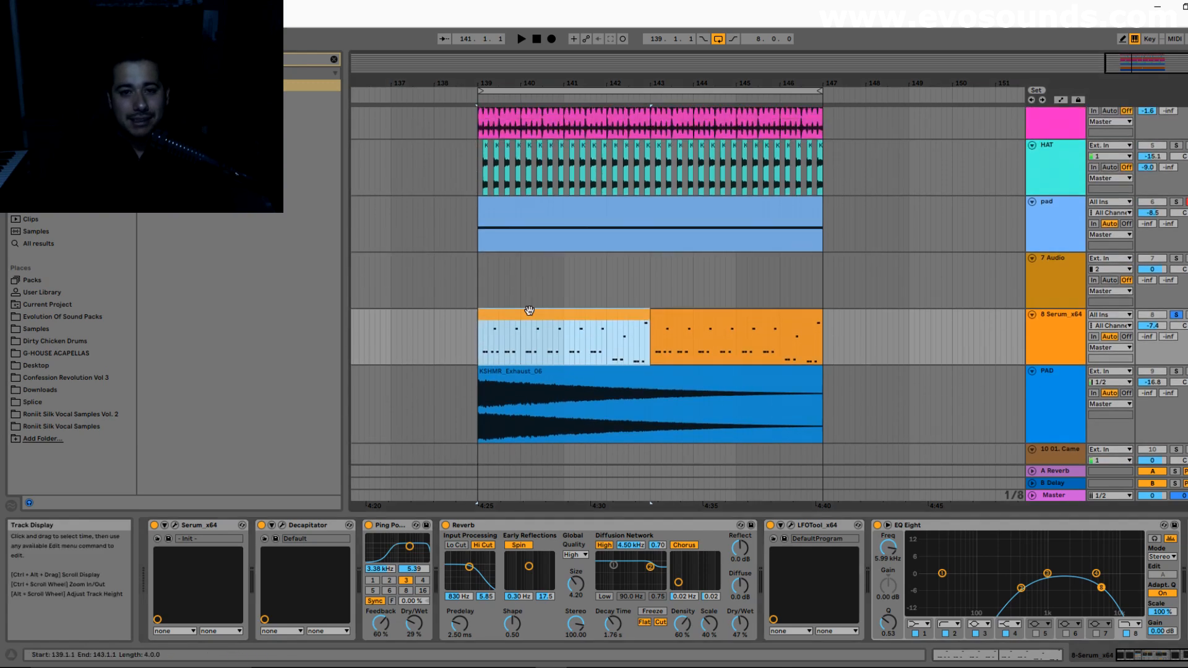
scroll(686, 285, "up", 3)
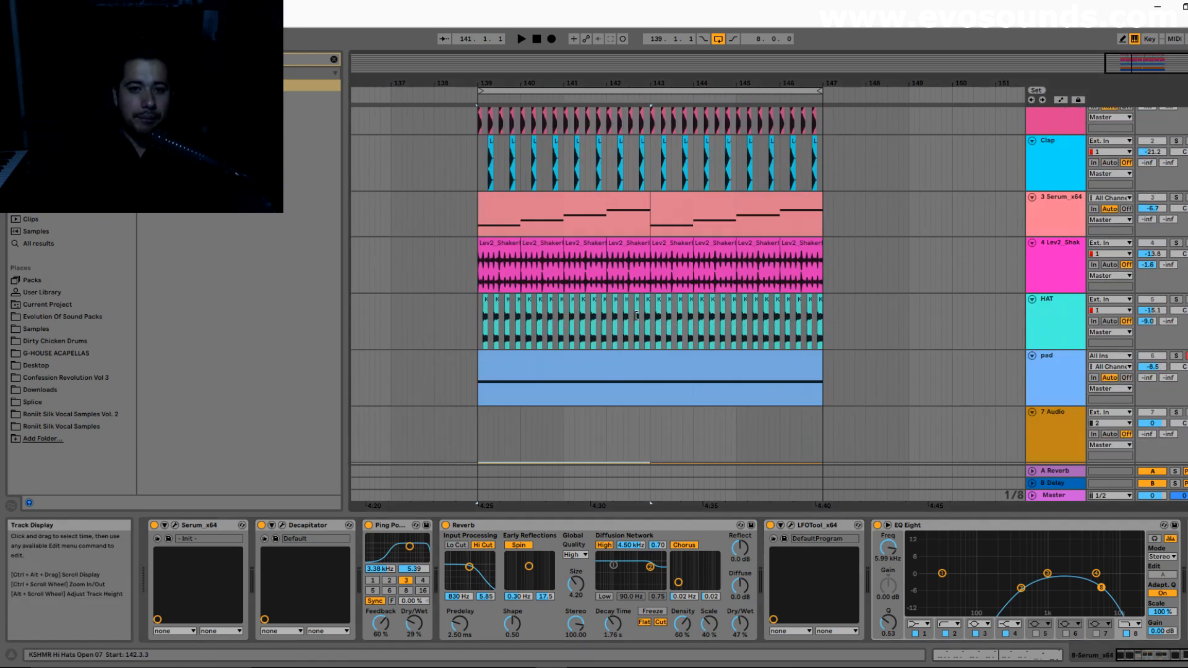
left_click(1045, 216)
left_click(1176, 197)
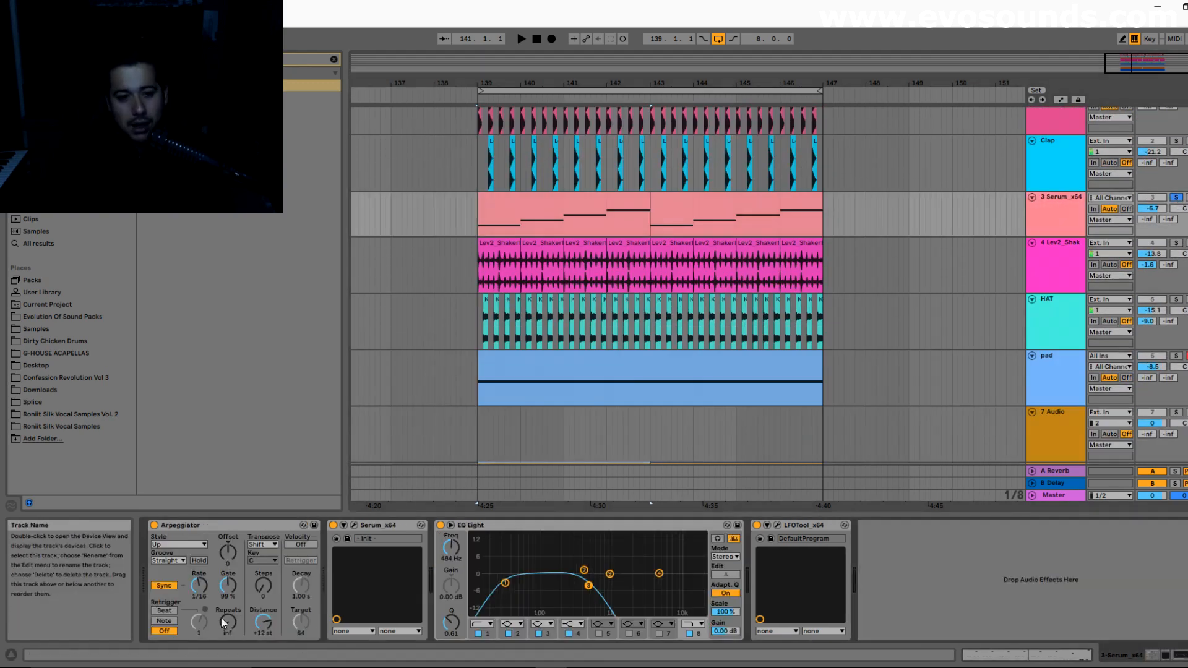
left_click(353, 525)
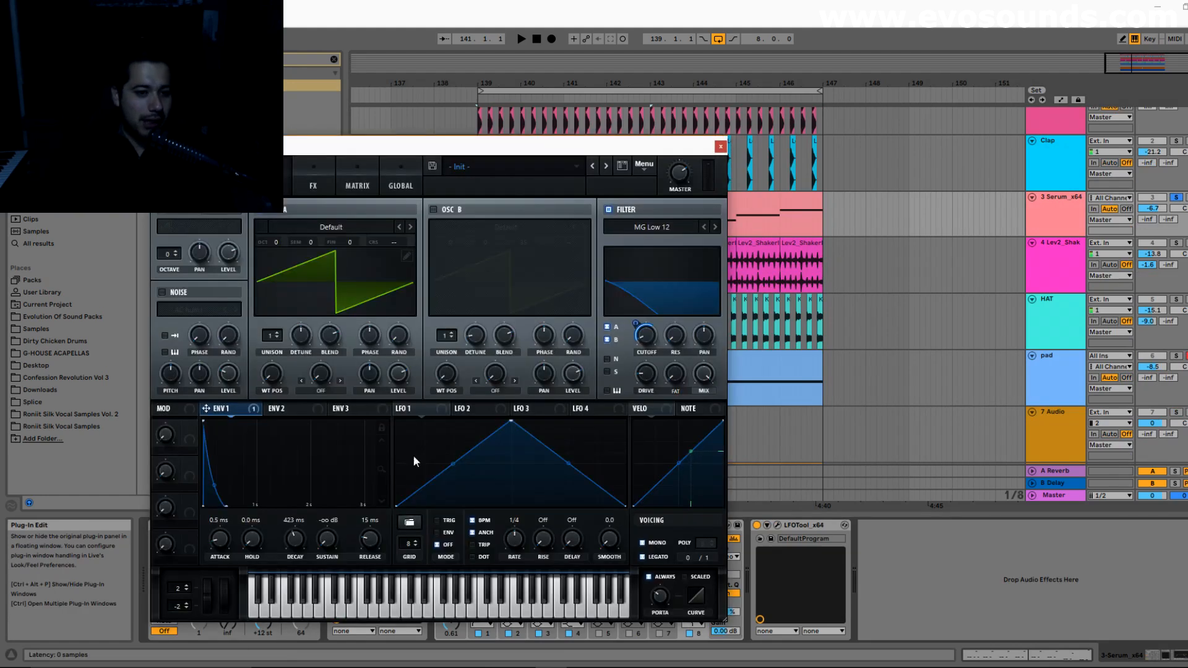
left_click(720, 147)
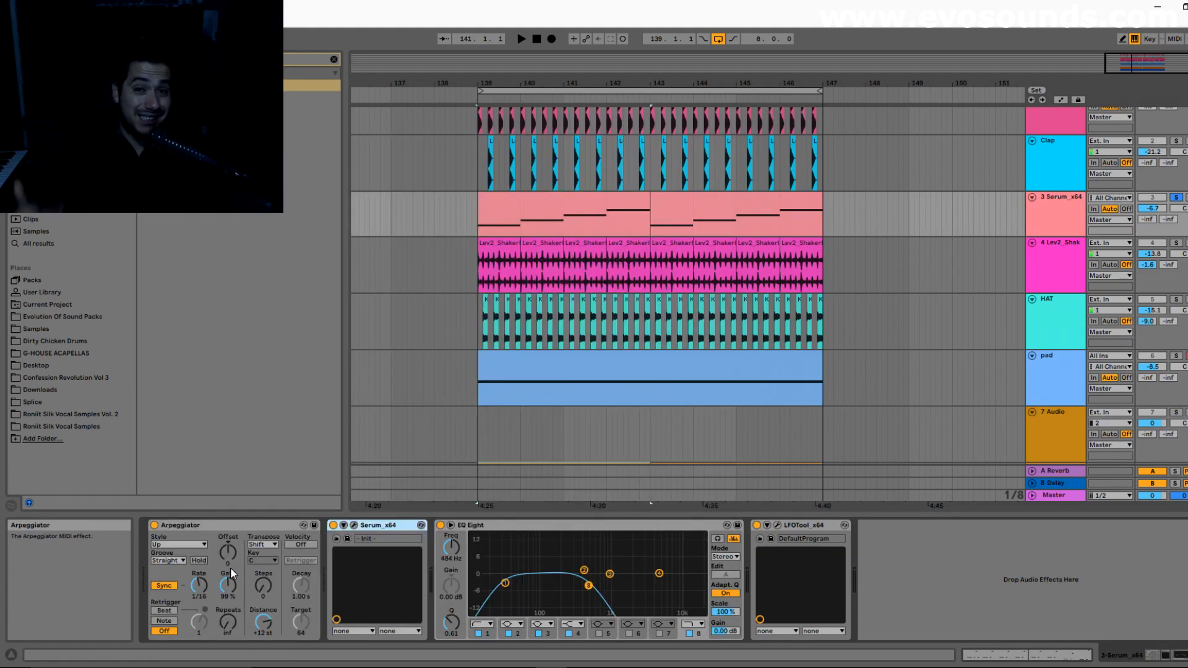
Play the loop from the first clip of the 3 Serum_x64 track and open its notes
left_click(535, 206)
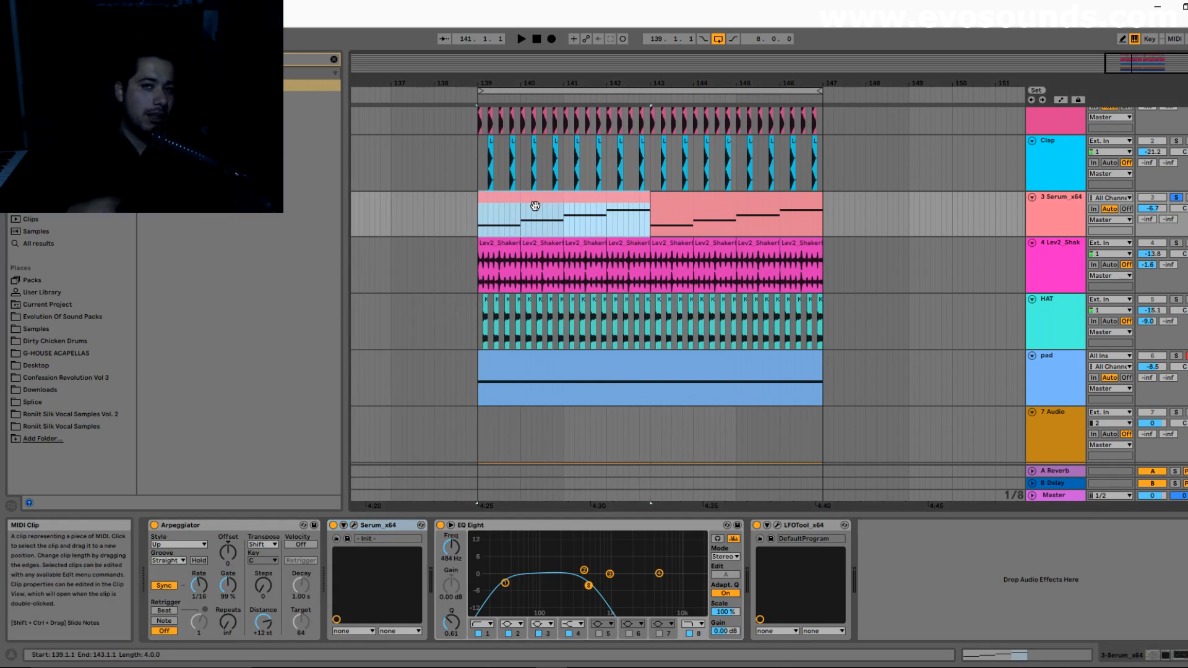
key("space")
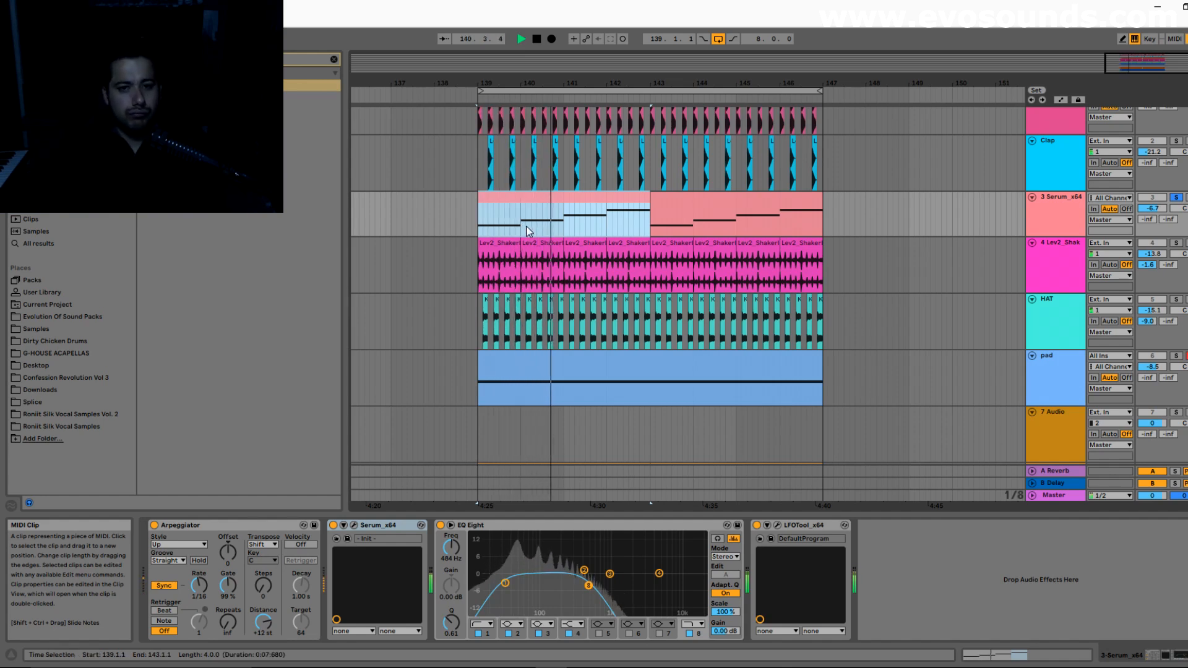
double_click(537, 204)
Reopen the first clip of the 8 Serum_x64 track, stop playback and enlarge the note editor
scroll(624, 251, "down", 6)
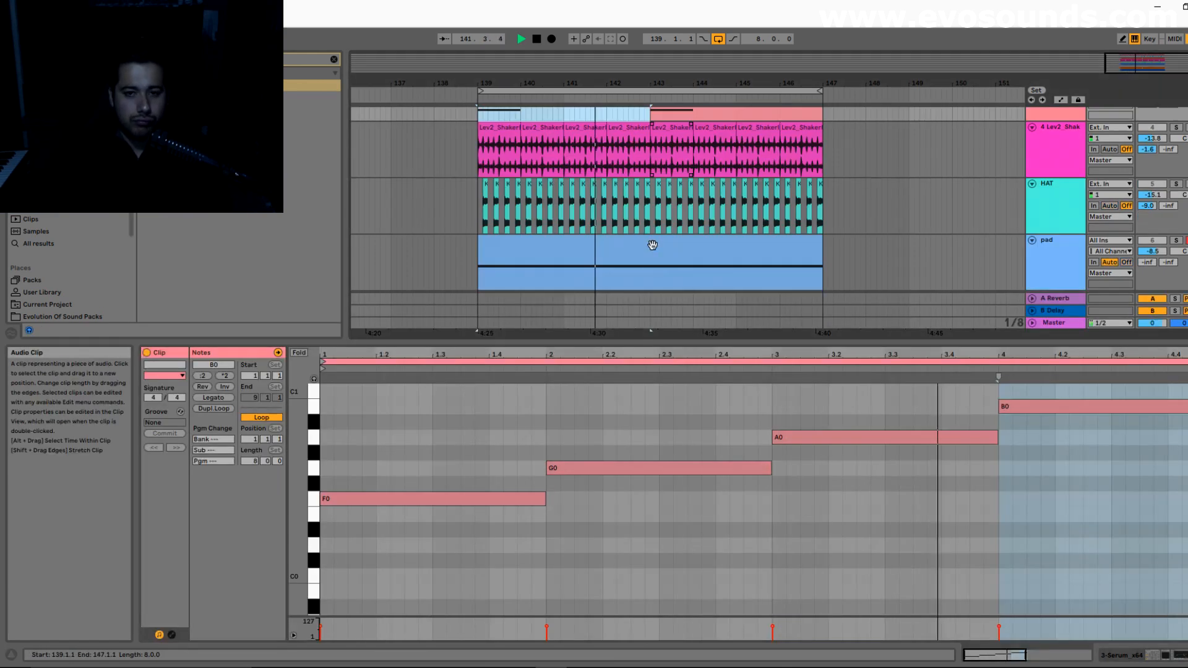
left_click(597, 186)
double_click(596, 185)
key("space")
left_click_drag(976, 343, 978, 228)
scroll(950, 405, "up", 1)
scroll(947, 403, "down", 2)
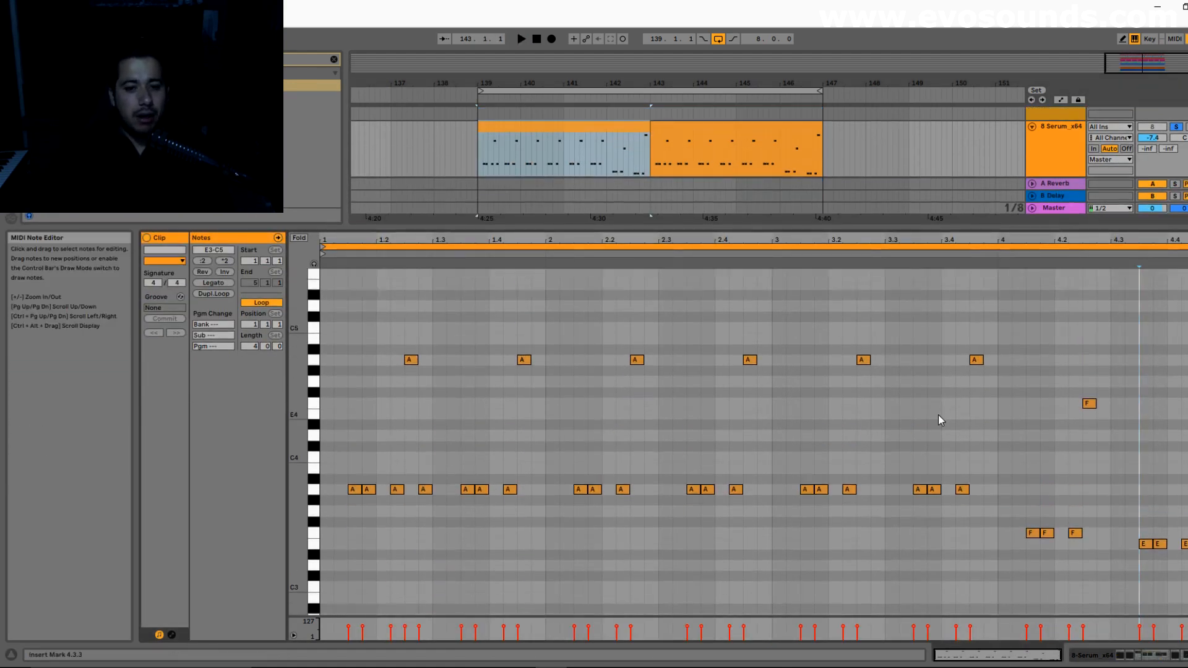
Examine the clip's note pattern by selecting the A notes of the first three bars and the last bar's F, E and C notes
left_click_drag(990, 549, 1187, 597)
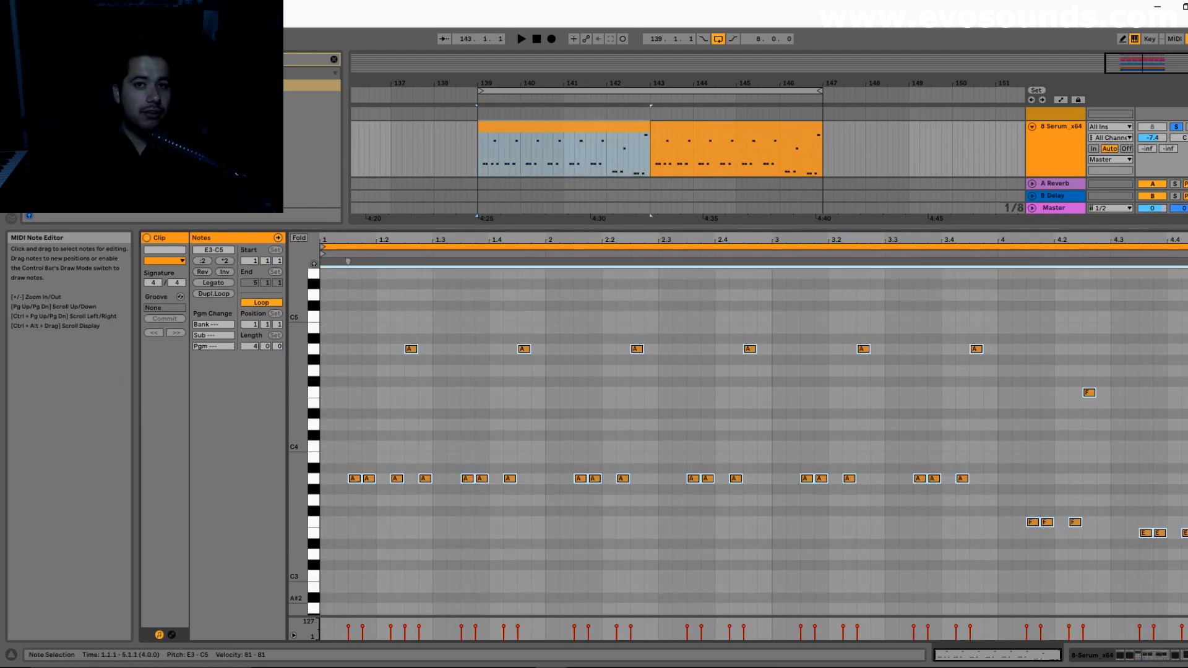
left_click_drag(1023, 562, 1185, 267)
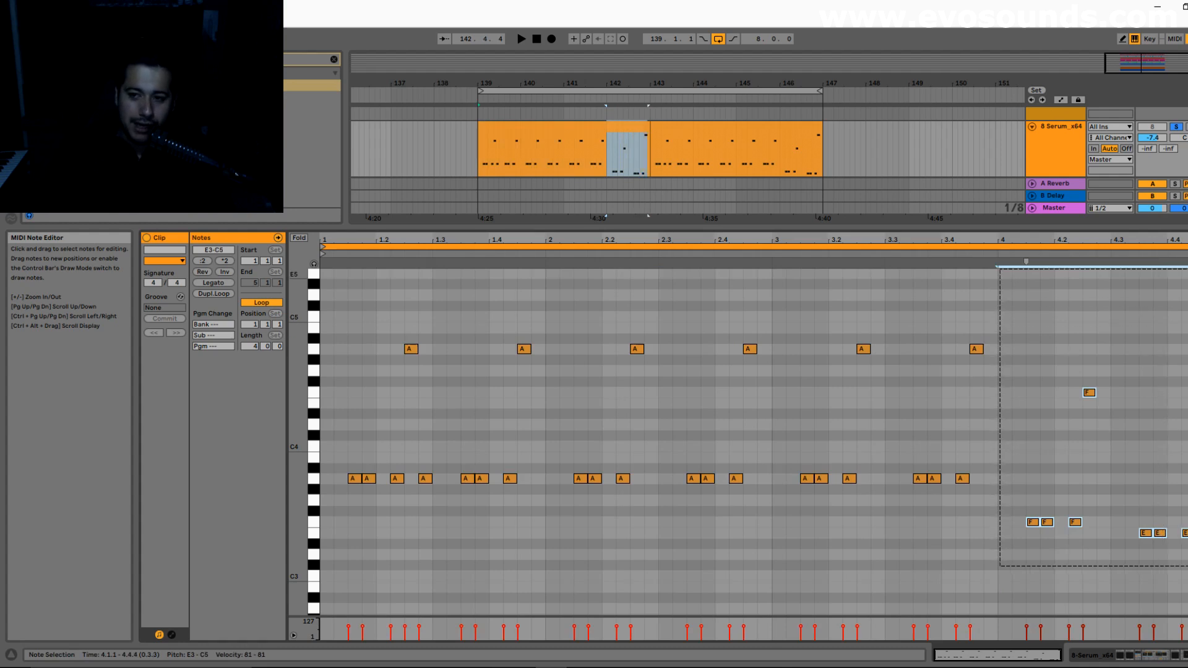
left_click_drag(993, 544, 543, 277)
left_click(1027, 566)
left_click_drag(1028, 566, 1187, 268)
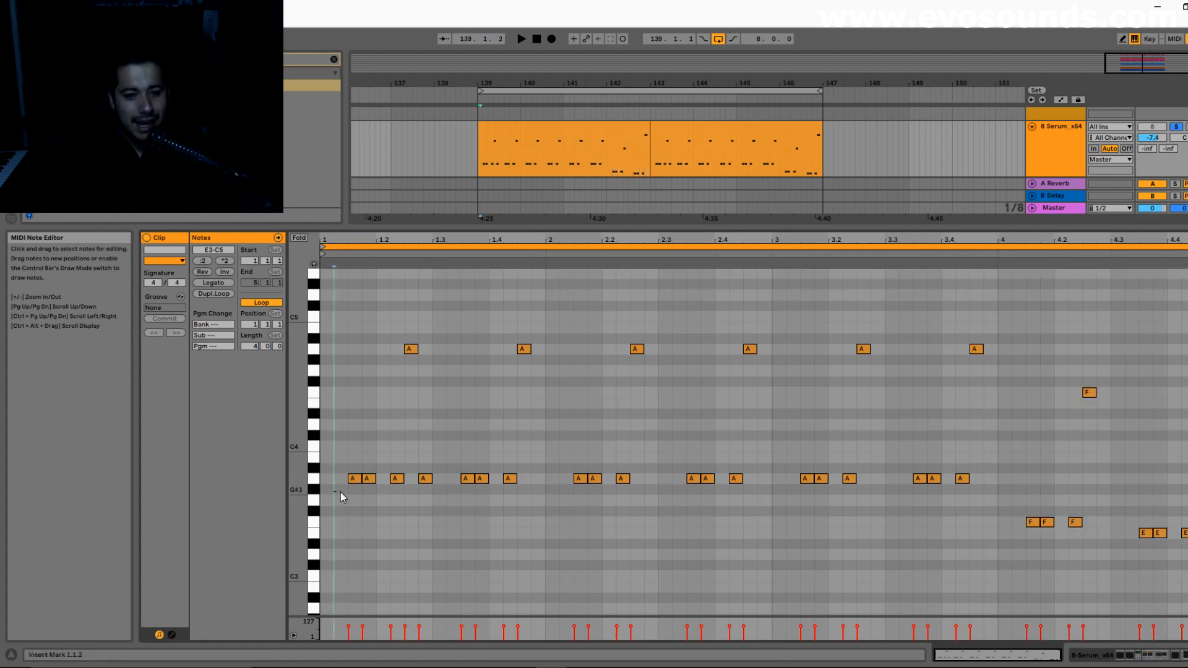
left_click_drag(340, 492, 968, 465)
left_click_drag(379, 381, 997, 344)
mouse_move(1024, 566)
left_mouse_down()
mouse_move(1083, 500)
mouse_move(1100, 458)
left_mouse_up()
left_click(1046, 523)
left_click_drag(1102, 541, 1159, 534)
left_click(1186, 317)
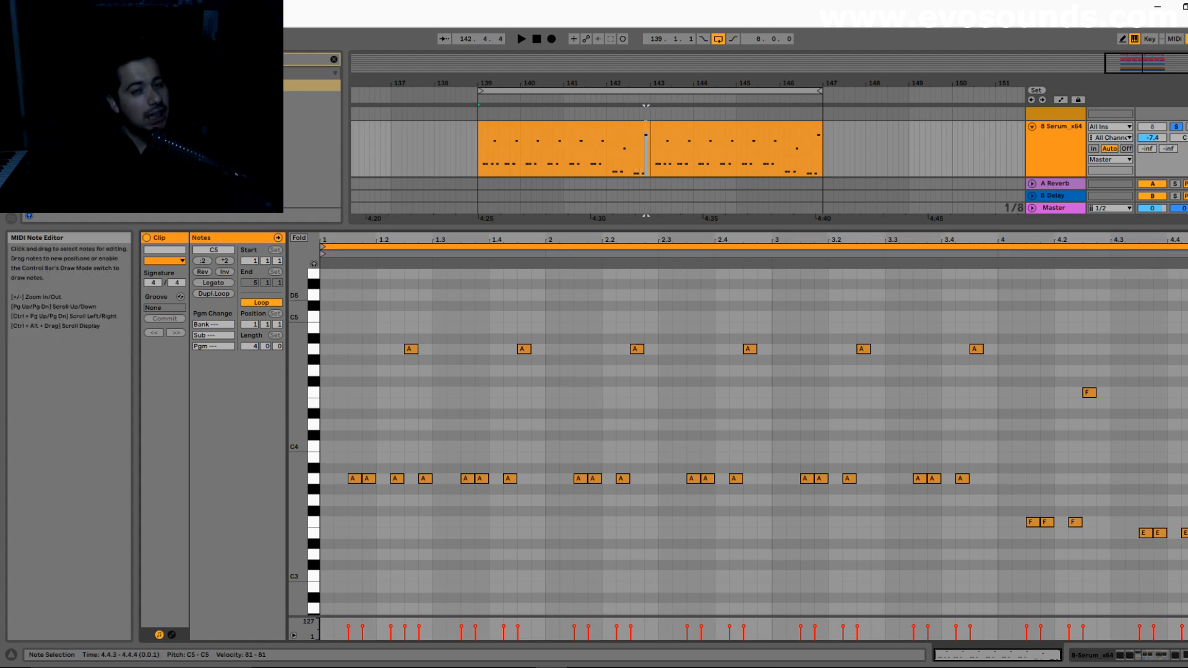
Delete all notes from the first clip of the 8 Serum_x64 track
left_click(615, 128)
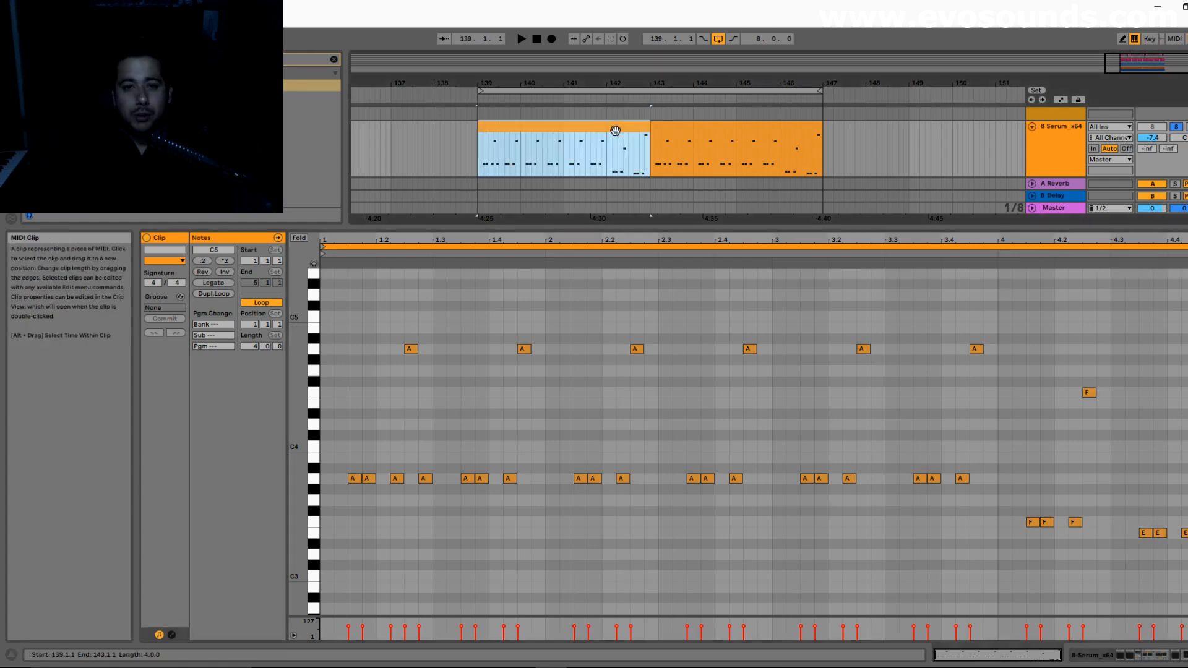
left_click_drag(350, 589, 1156, 303)
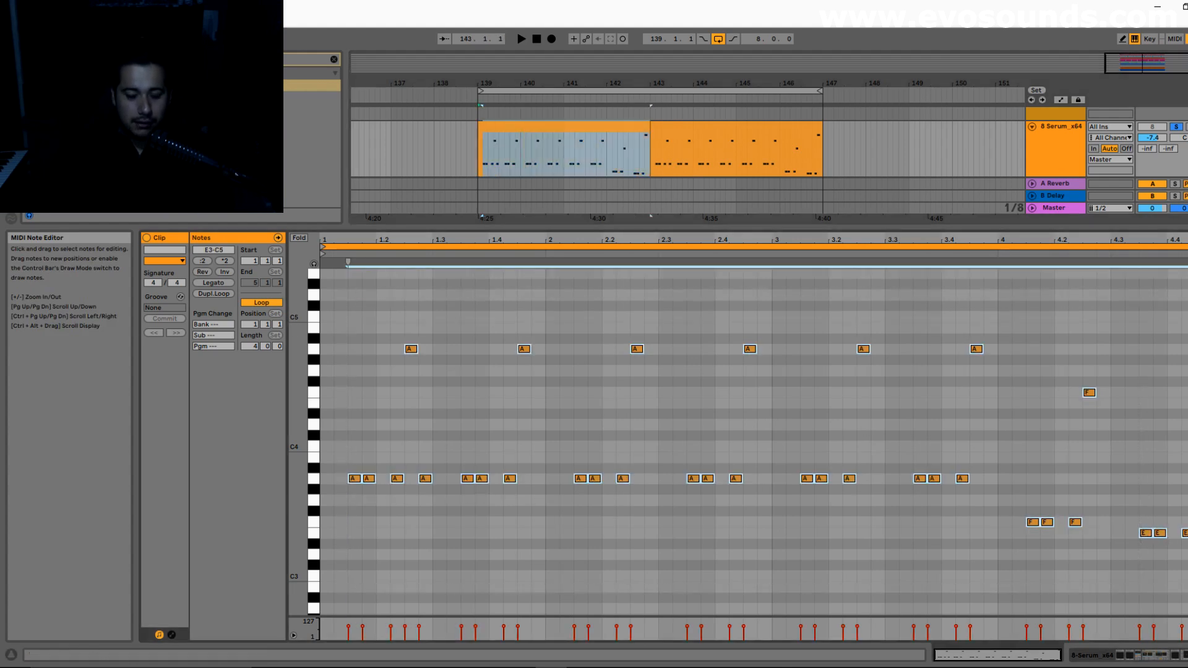
key("Delete")
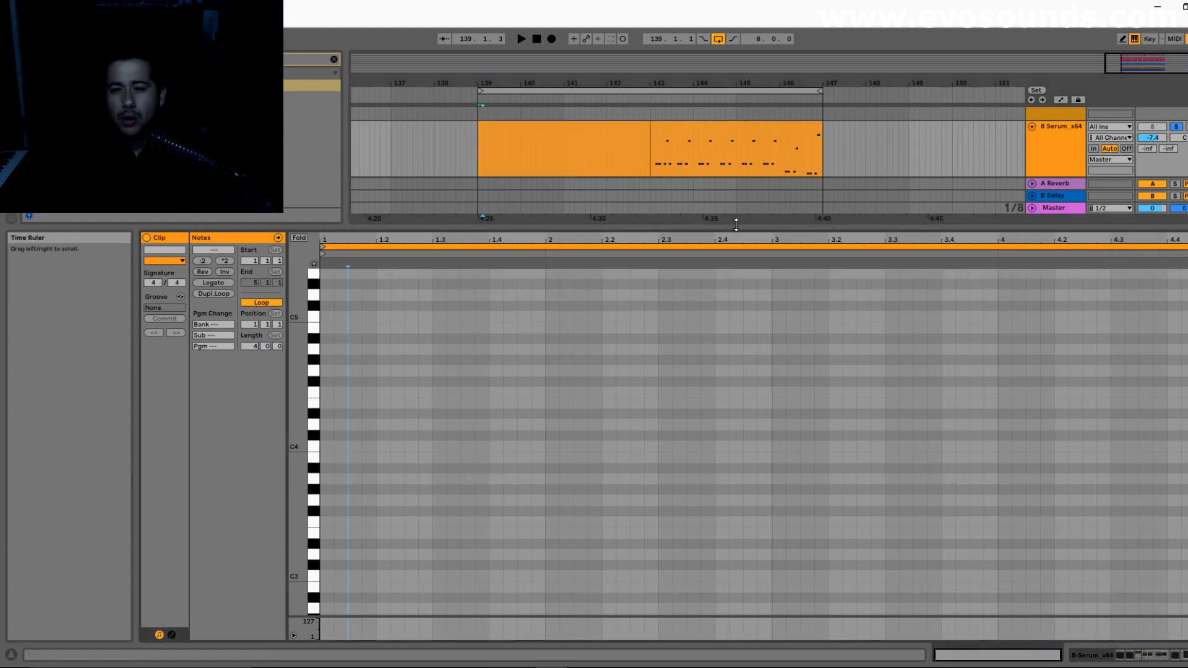
Open the first clip of the 3 Serum_x64 track and enlarge its note editor
left_click_drag(735, 224, 736, 515)
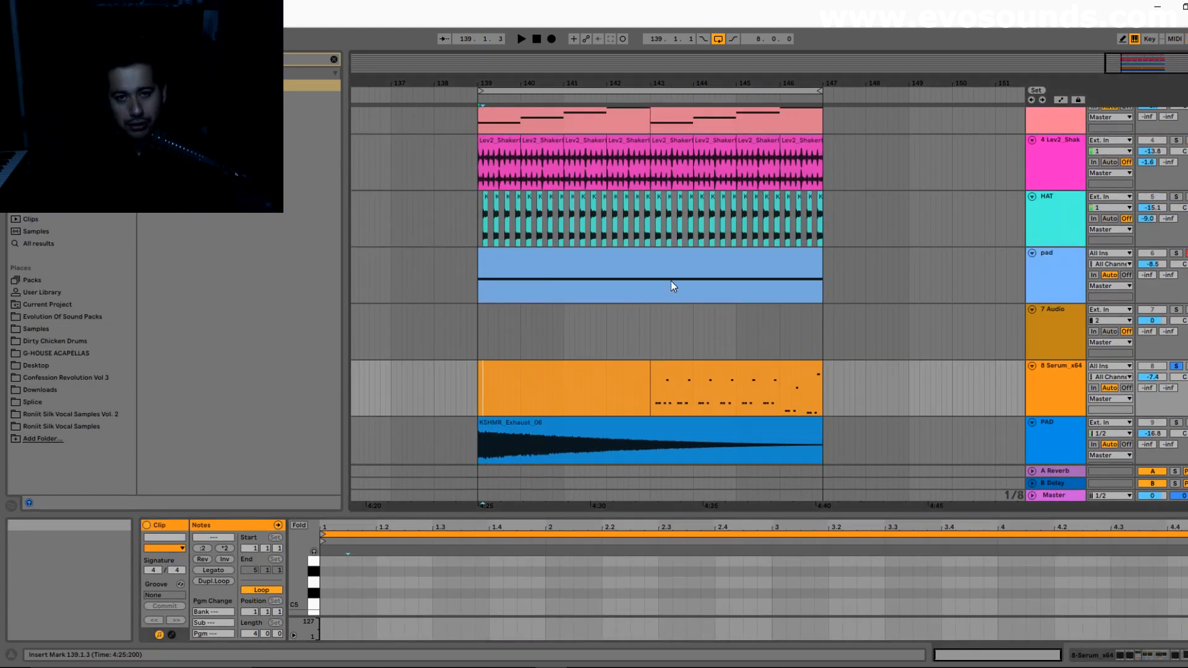
scroll(670, 280, "up", 2)
left_click(588, 156)
left_click_drag(696, 516, 712, 365)
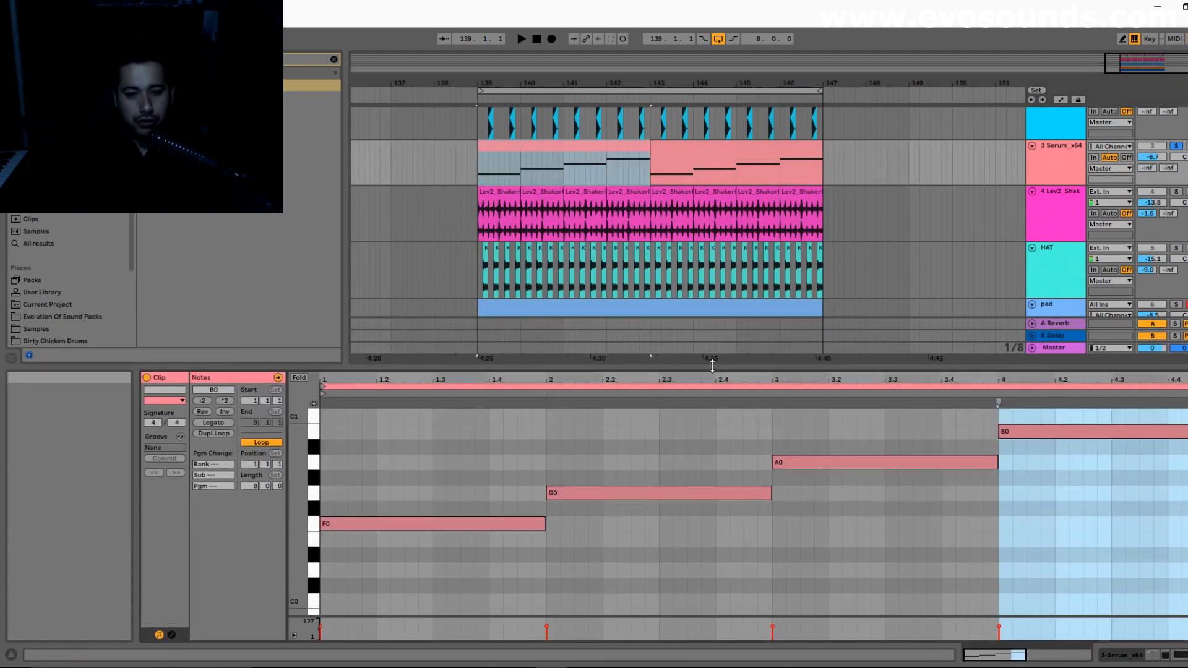
left_click(594, 495)
key("Delete")
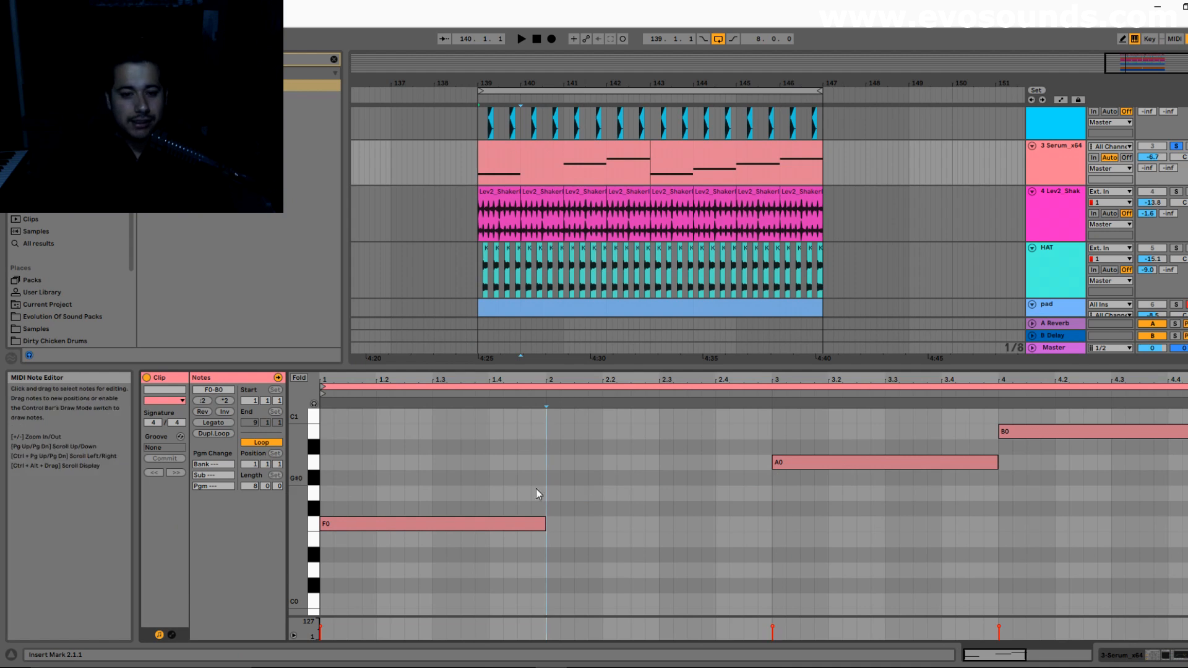
key("ctrl+z")
Build a chord of F0, A0 and C1 in the clip's first bar
left_click(836, 462)
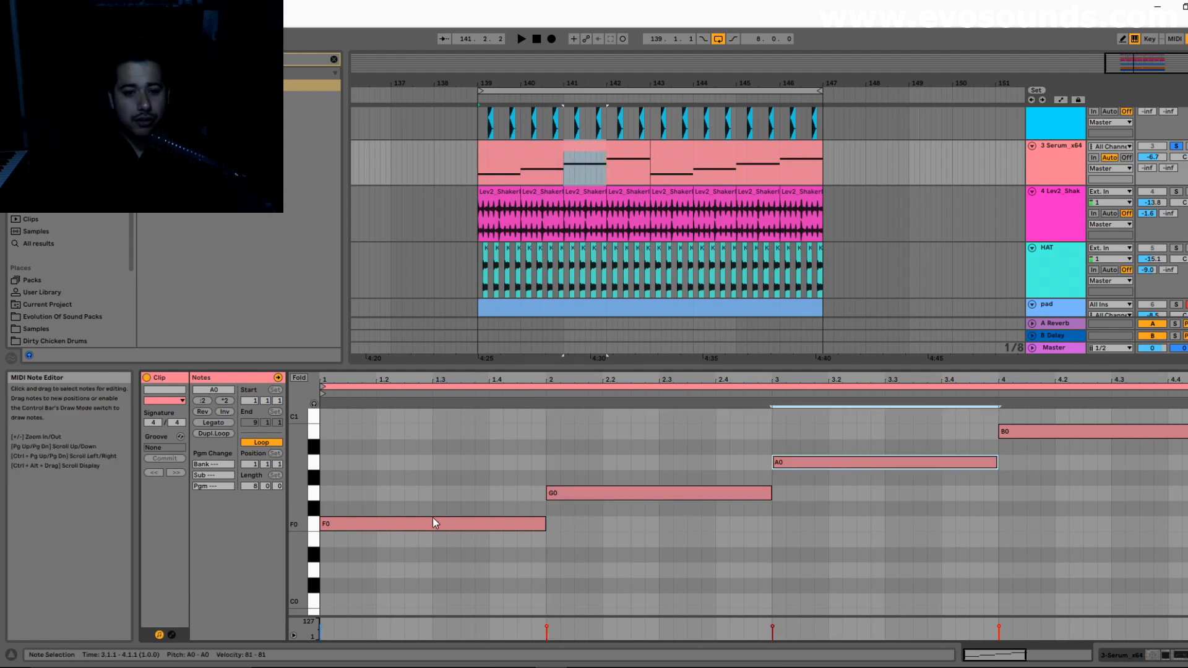
left_click_drag(435, 523, 433, 468)
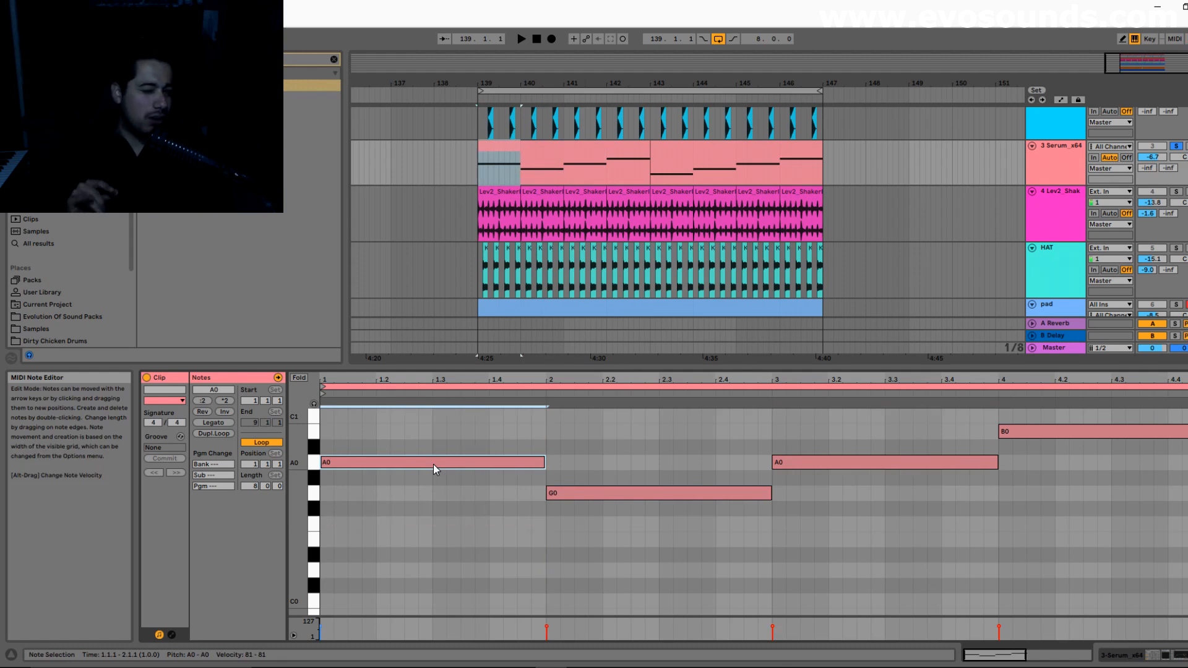
left_click_drag(425, 464, 405, 432)
scroll(413, 517, "down", 2)
left_click(399, 504)
scroll(405, 436, "up", 3)
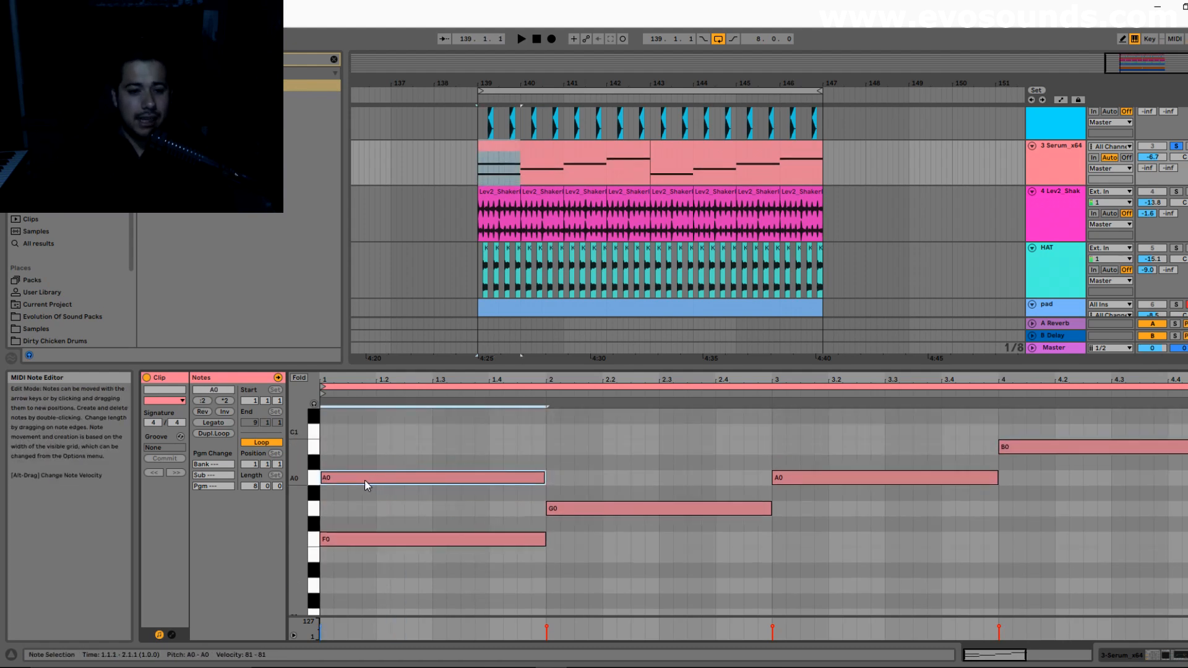
left_click_drag(365, 480, 369, 436)
Check the first-bar chord note by note, selecting F0, A0 and C1
left_click(402, 537)
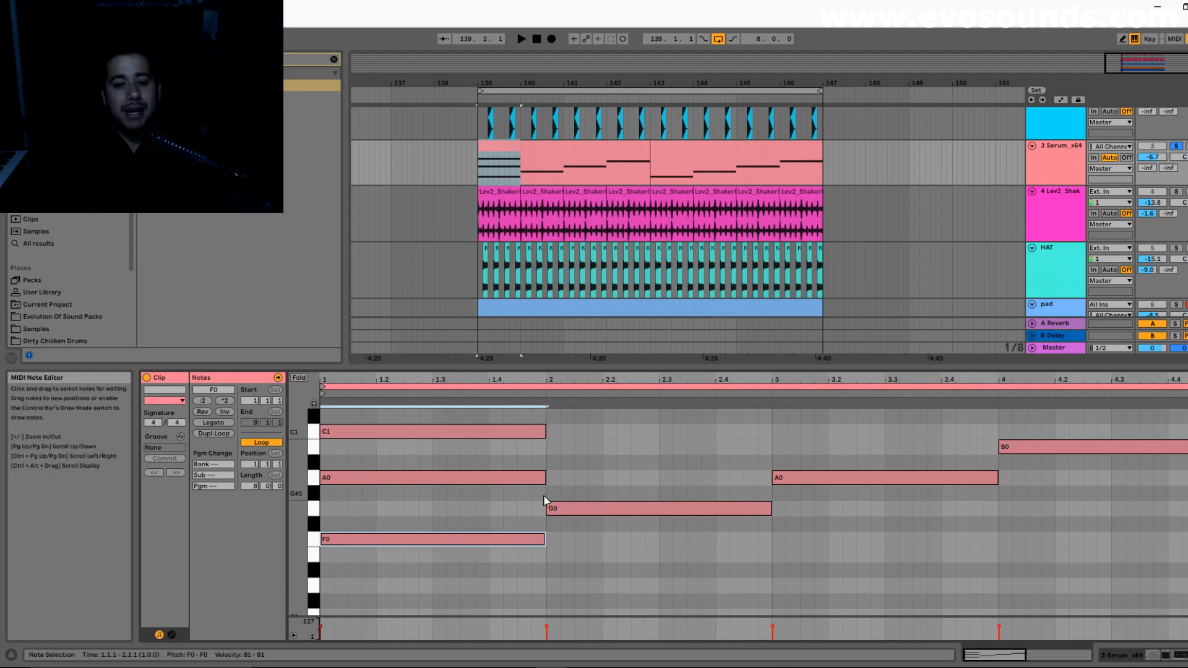
left_click(356, 477)
left_click(359, 432)
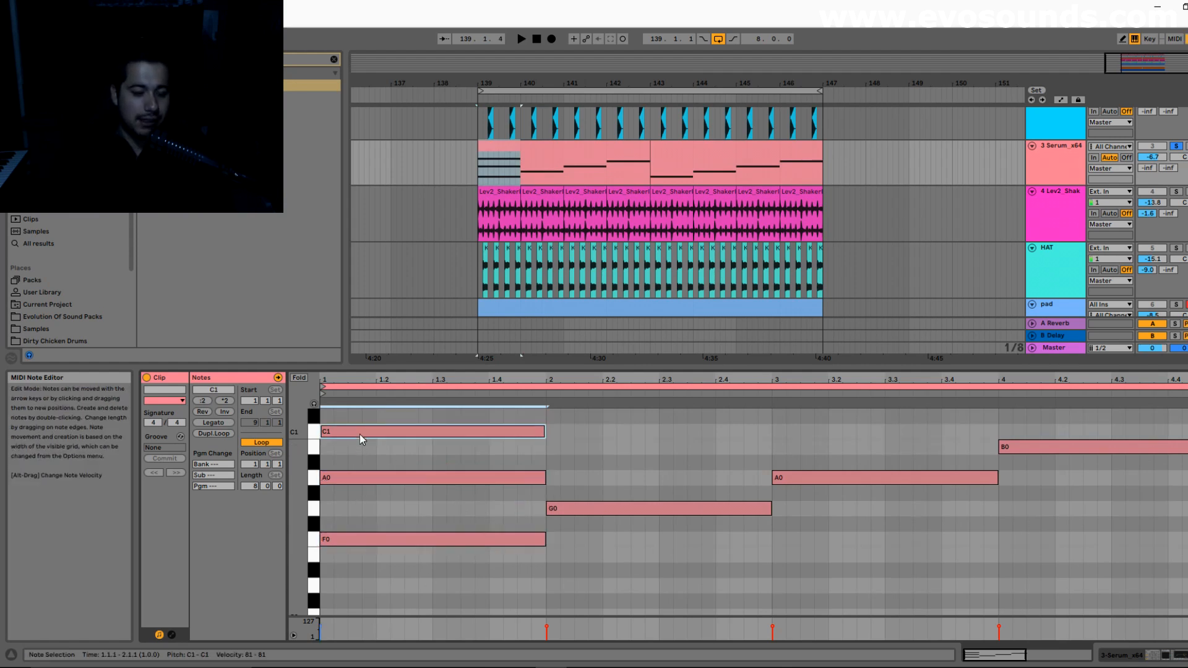
left_click(357, 477)
left_click(371, 495)
Remove the chord's upper notes and build a D0, F0 and A0 chord in the first bar
left_click_drag(372, 495, 391, 437)
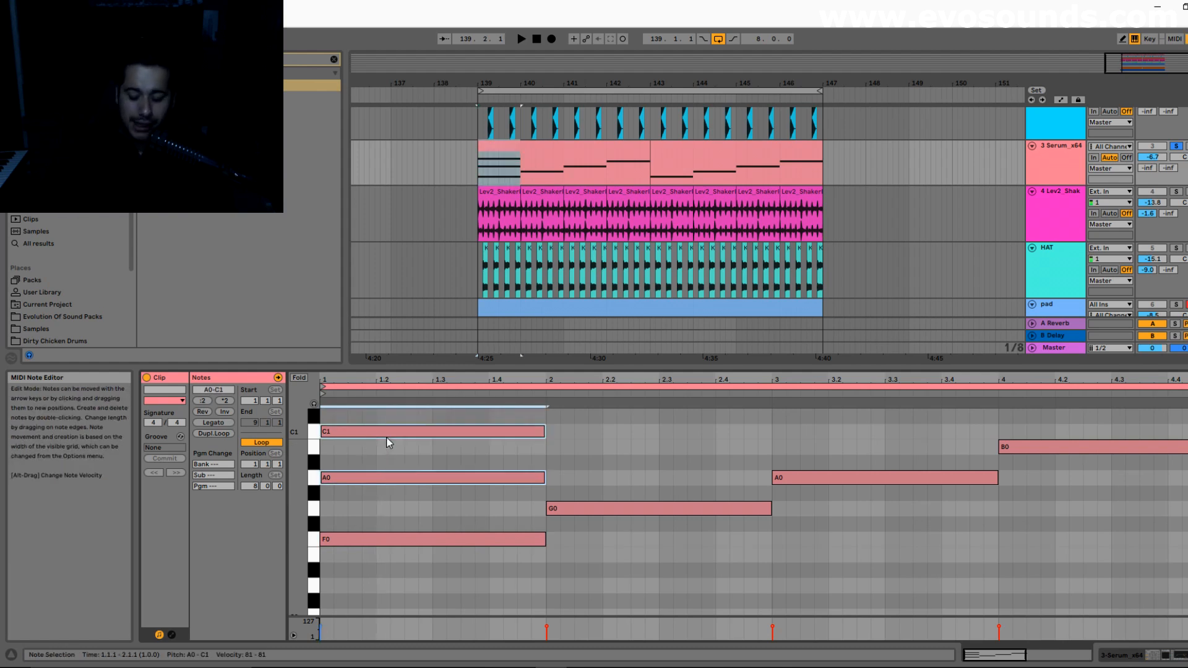
key("Delete")
scroll(388, 445, "down", 3)
mouse_move(384, 451)
left_mouse_down()
mouse_move(375, 499)
mouse_move(380, 452)
left_mouse_up()
scroll(376, 448, "up", 4)
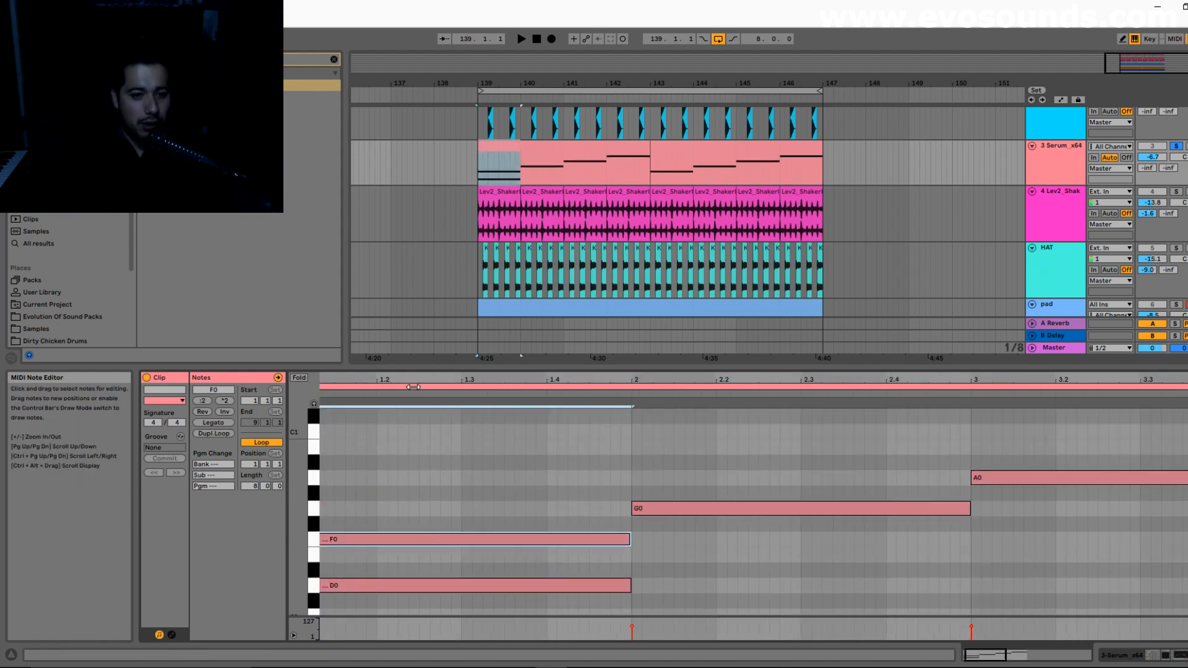
key("minus")
left_click_drag(391, 539, 379, 483)
Replace the first-bar chord with A0, C1 and E1, and select its two upper notes
left_click_drag(392, 595, 382, 441)
key("Delete")
scroll(408, 519, "up", 3)
left_click_drag(369, 526, 396, 423)
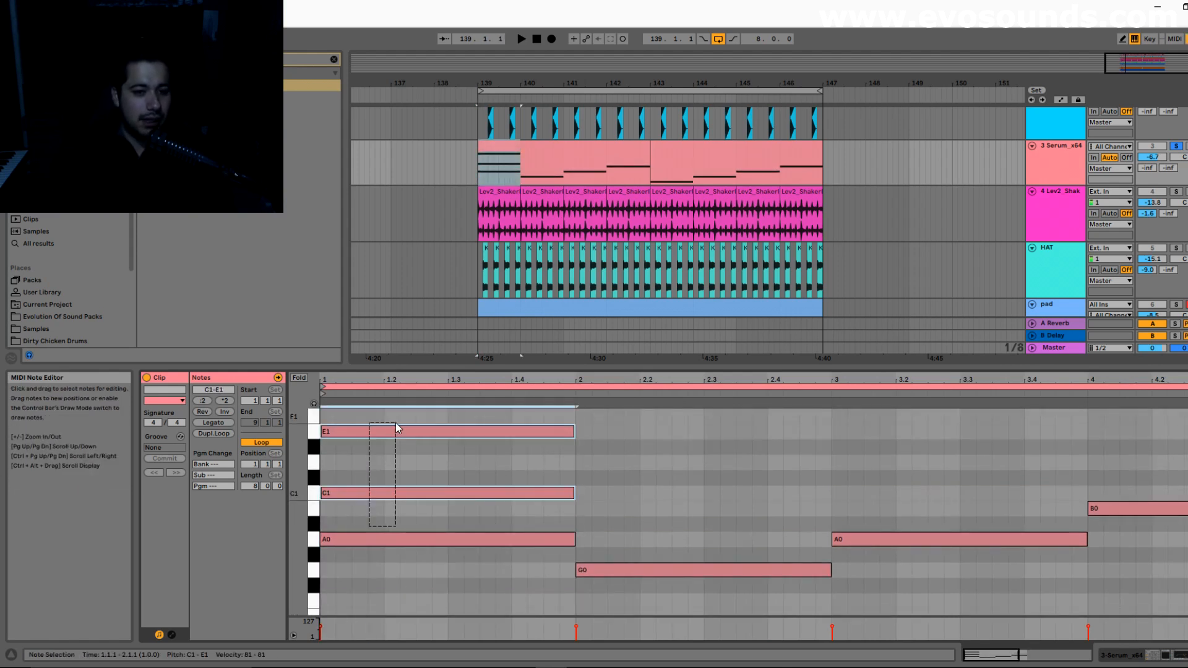
Remove the upper C1 and E1 notes and lower the remaining first-bar note to F0
key("Delete")
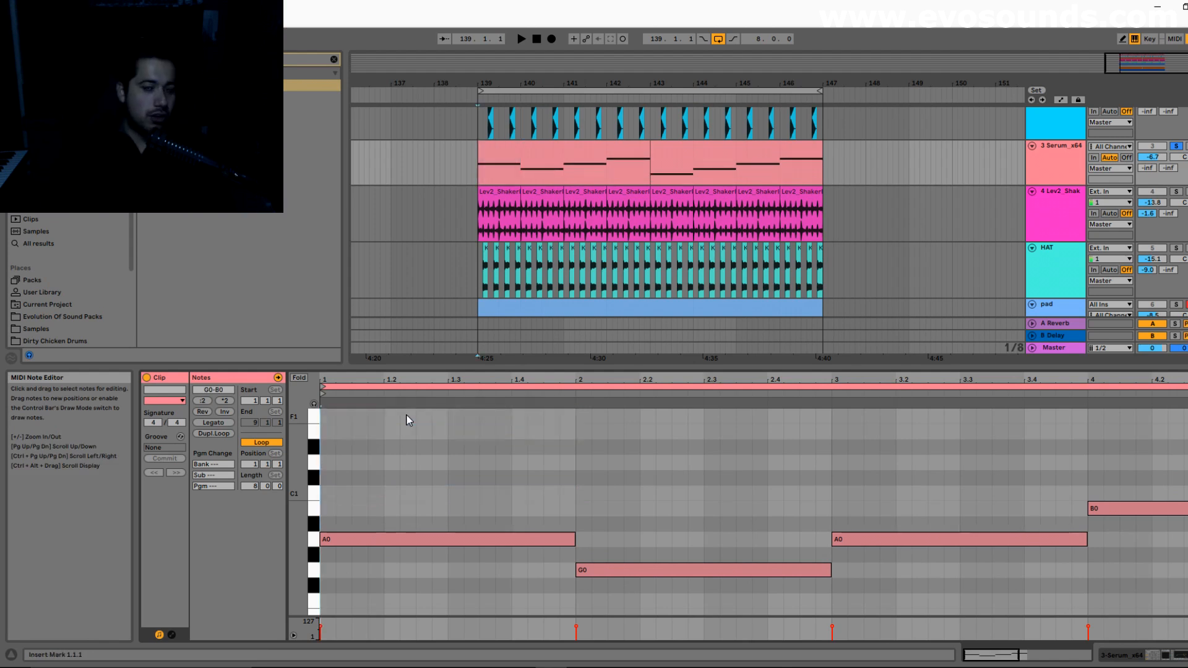
scroll(406, 418, "down", 3)
left_click_drag(416, 465, 407, 527)
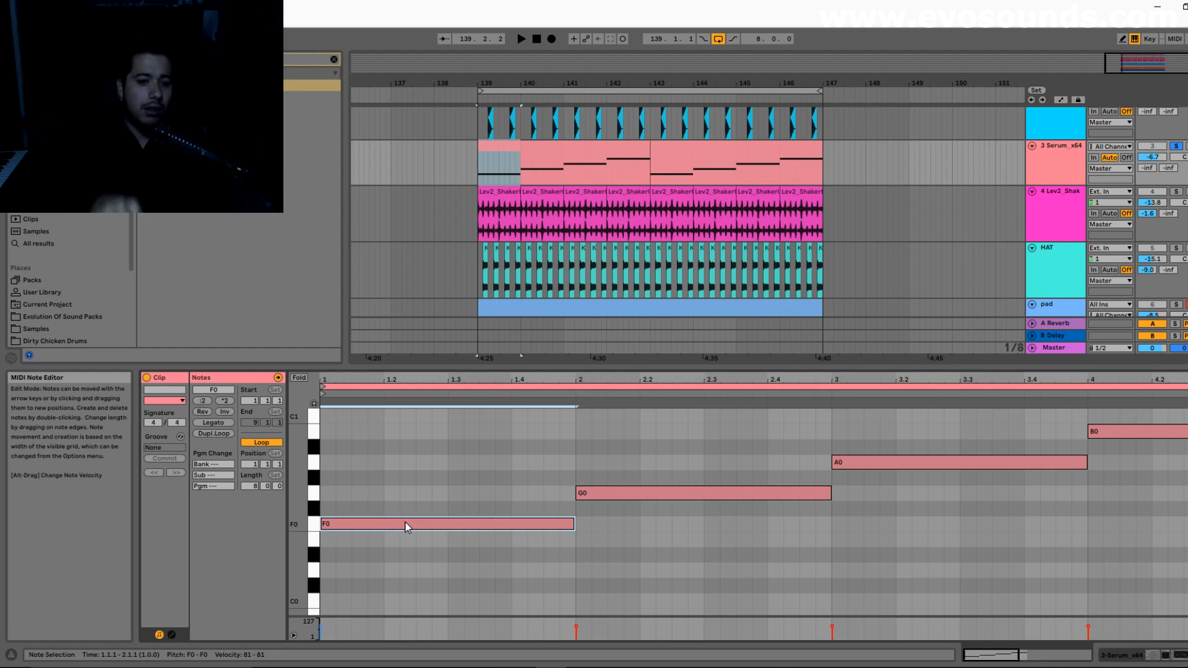
Replace the notes after the first bar with A0 in bar 2, D0 in bar 3 and E0 in bar 4
left_click(636, 495)
left_click(929, 461)
left_click(1084, 439)
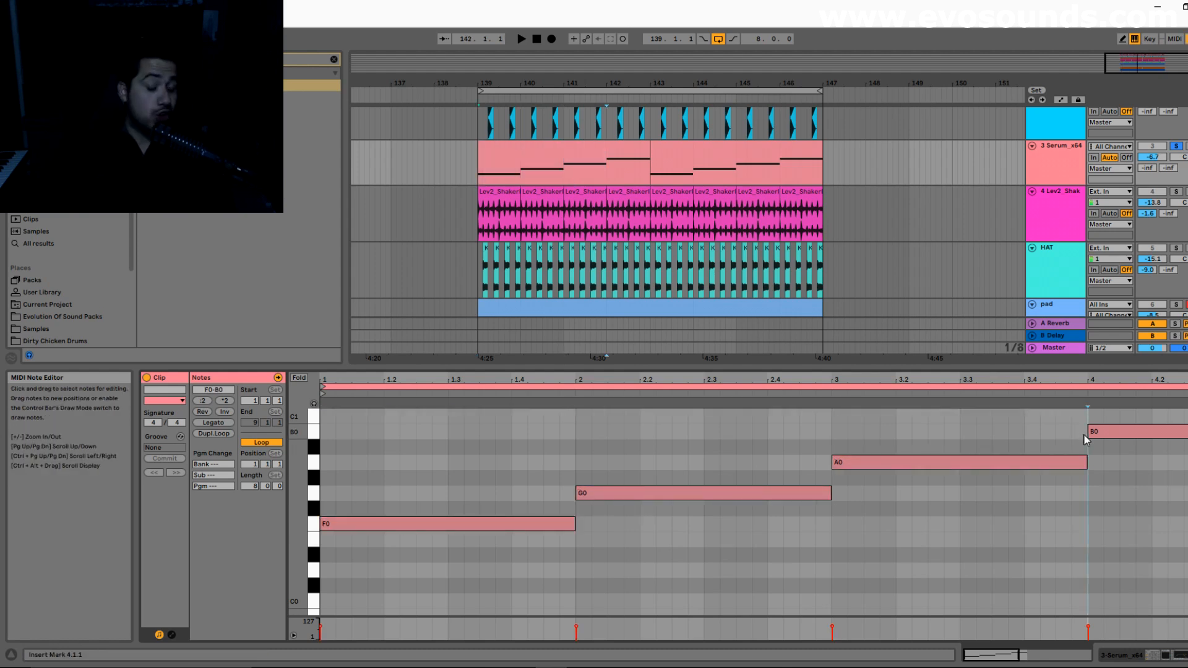
left_click_drag(709, 567, 1162, 421)
key("Delete")
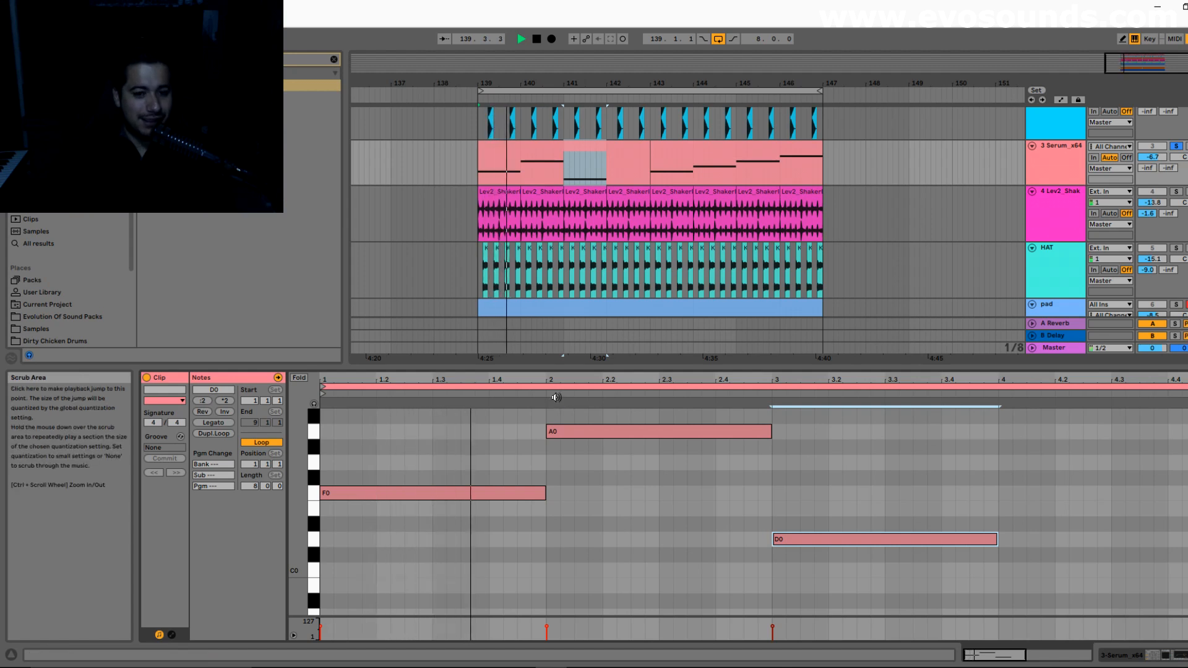
left_click(760, 432)
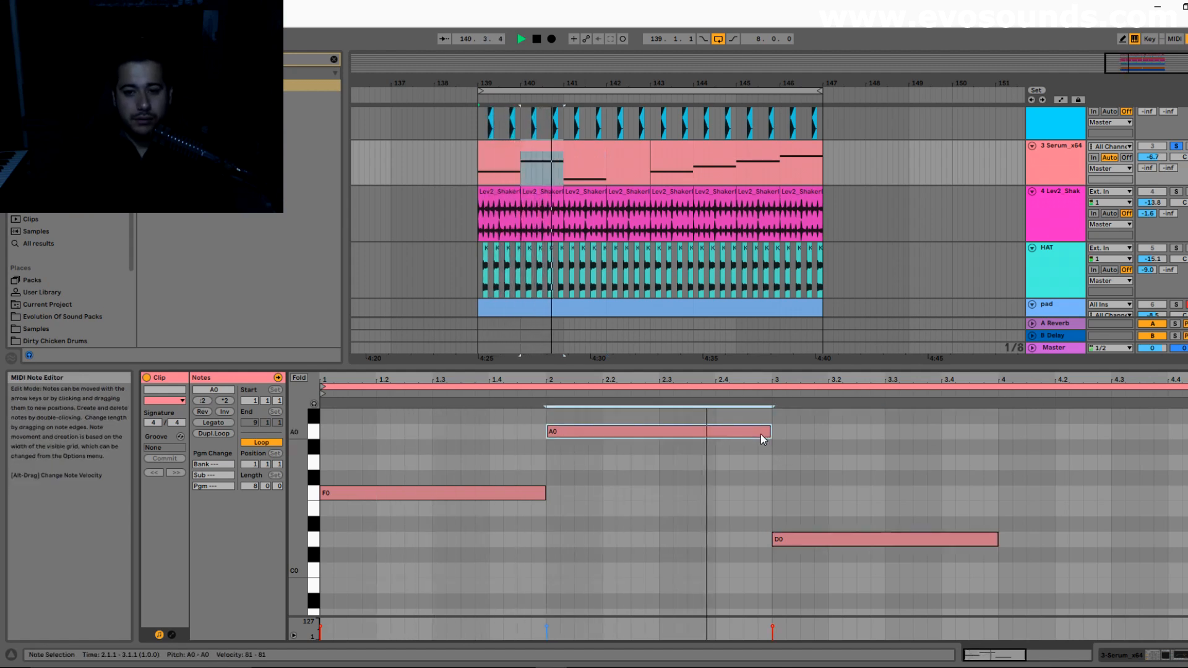
left_click(809, 537)
key("ctrl+d")
left_click_drag(1024, 536, 1028, 512)
Copy the four-bar bass clip at bar 139 from the 3 Serum_x64 track to the same position on the 8 Serum_x64 track
left_click(568, 151)
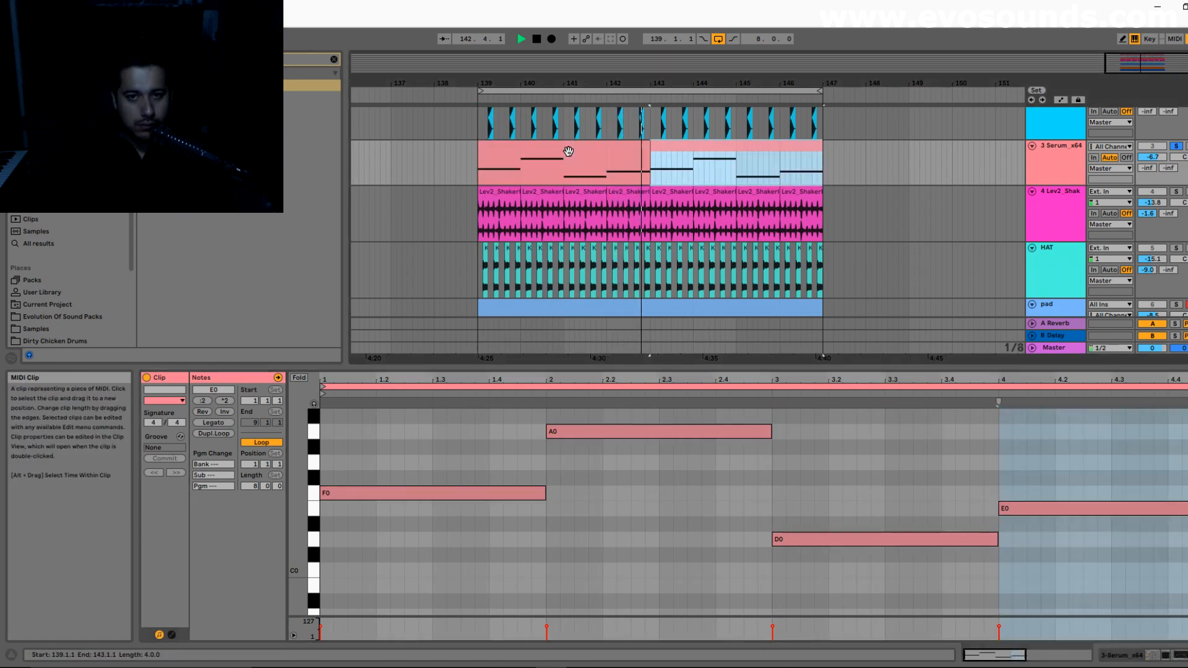
scroll(568, 152, "down", 7)
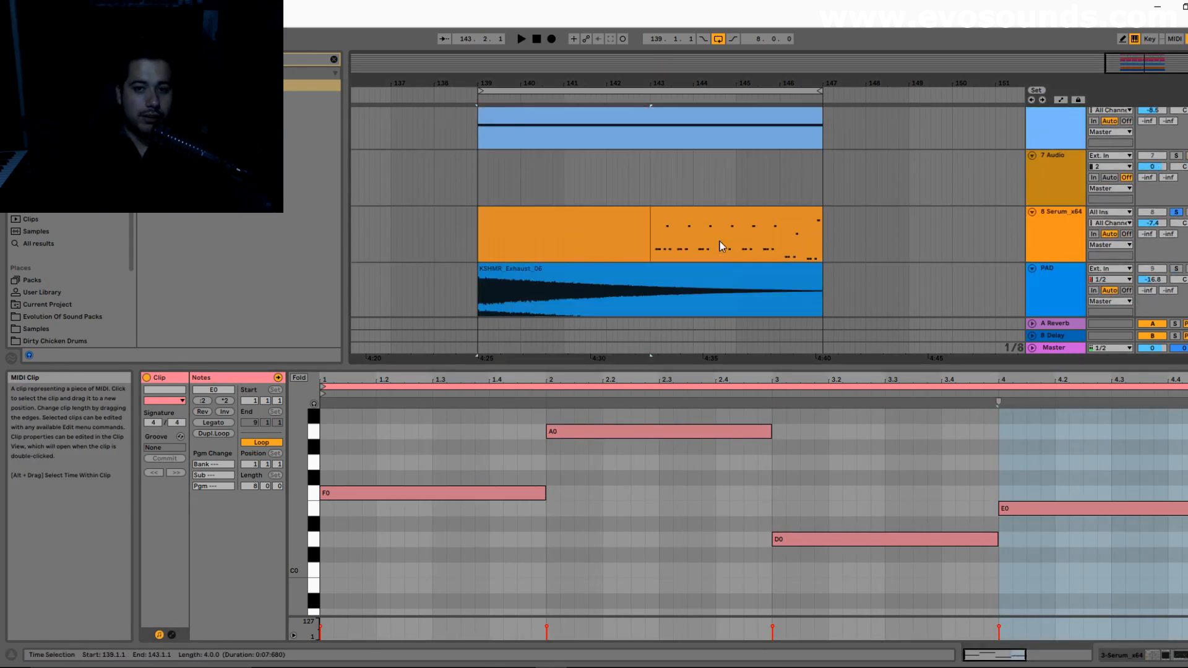
scroll(638, 193, "up", 3)
scroll(599, 140, "up", 4)
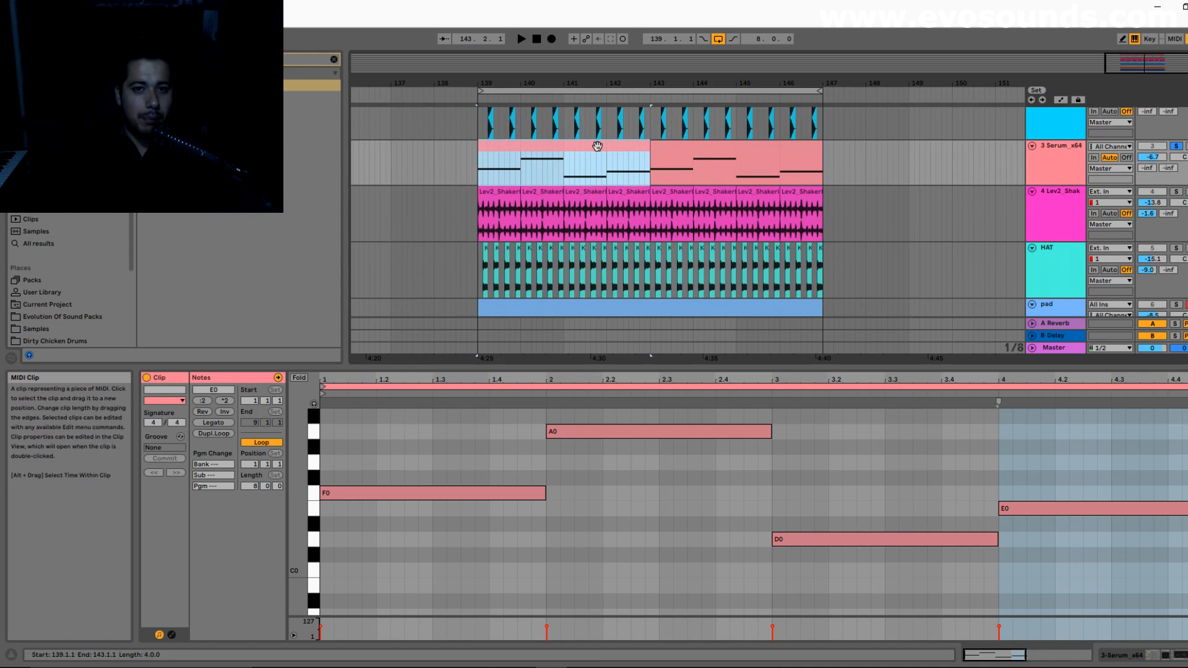
scroll(577, 217, "down", 6)
left_click(539, 234)
key("ctrl+v")
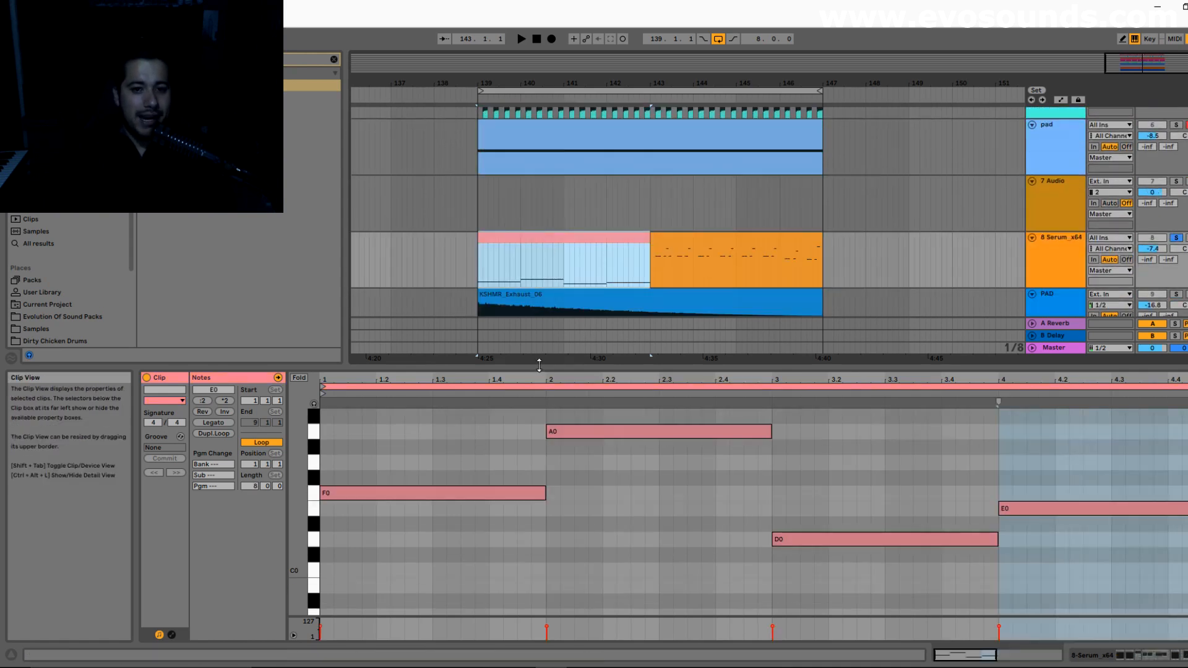
Build triads on the four copied bass notes, changing C#1 to C1 in bar 2 and F#0 to F0 in bar 3
left_click_drag(544, 365, 537, 256)
left_click(421, 527)
key("ctrl+a")
scroll(581, 533, "up", 1)
left_click_drag(364, 523, 368, 414)
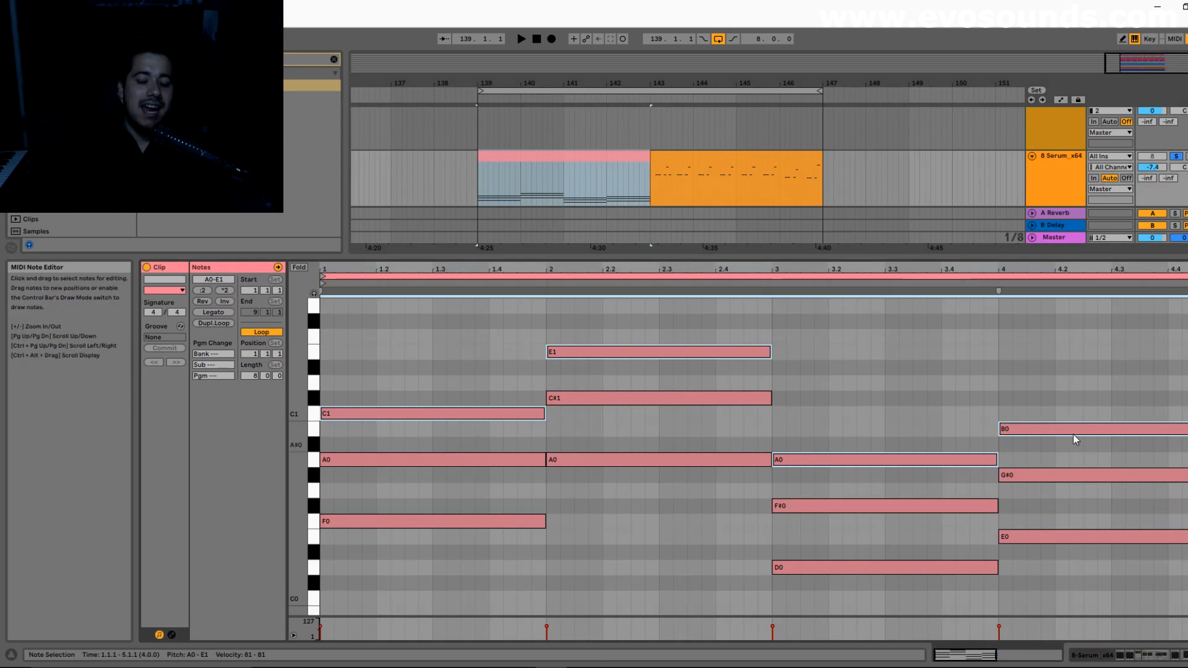
left_click_drag(619, 398, 610, 411)
left_click_drag(777, 505, 788, 522)
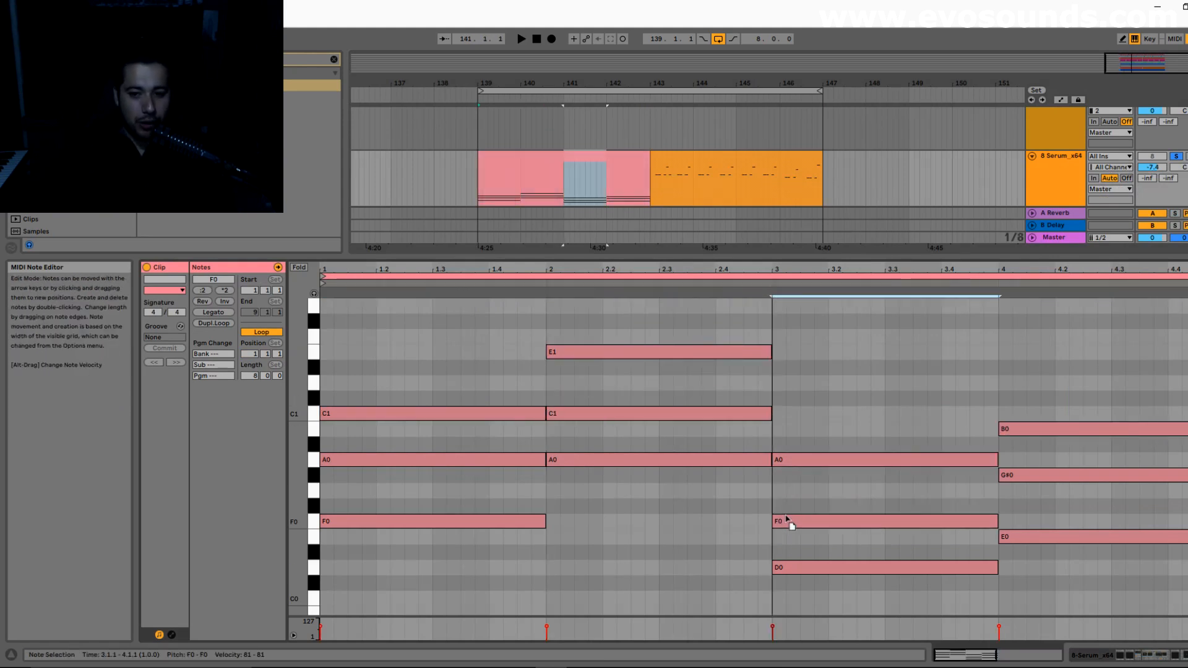
Delete all the chord notes from the copied clip
key("ctrl+a")
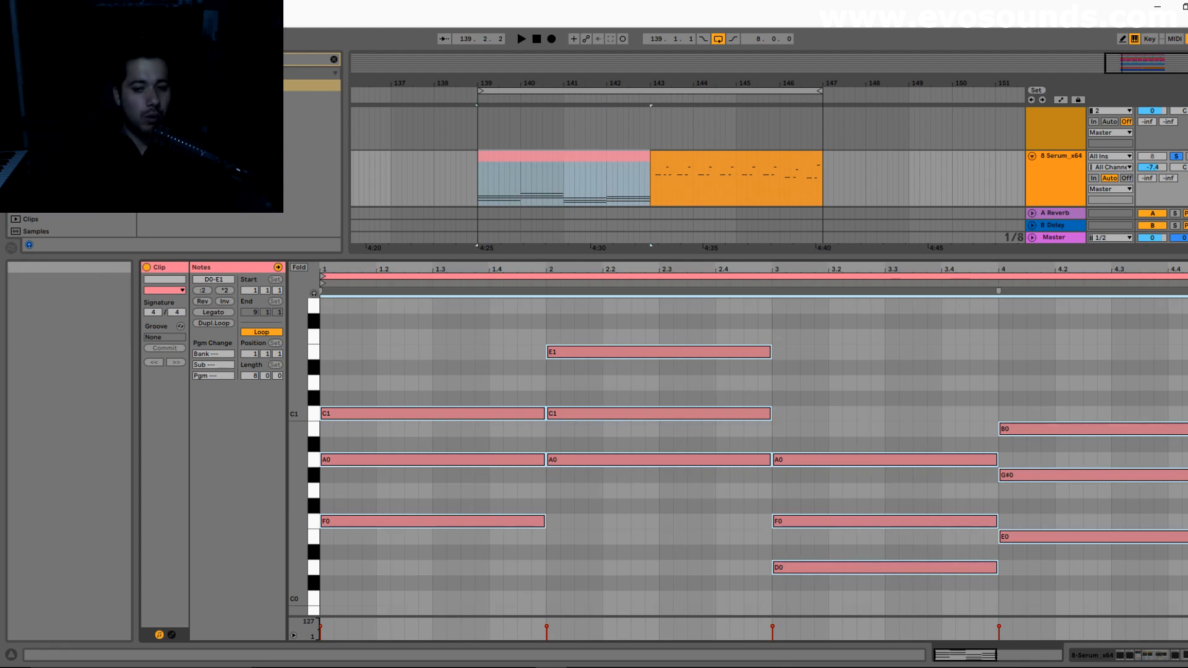
key("Delete")
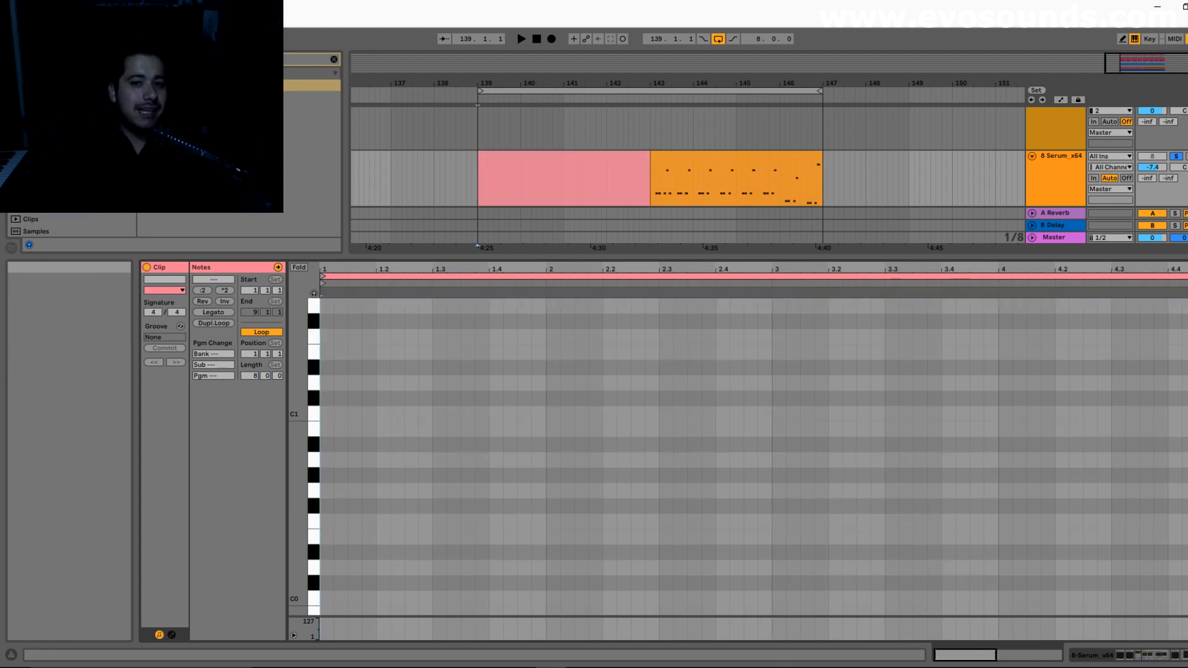
In the orange melody clip, raise the first high note to C5 and the second to B4 while listening
left_click(734, 154)
scroll(347, 463, "up", 2)
left_click(410, 399)
left_click_drag(408, 399, 407, 375)
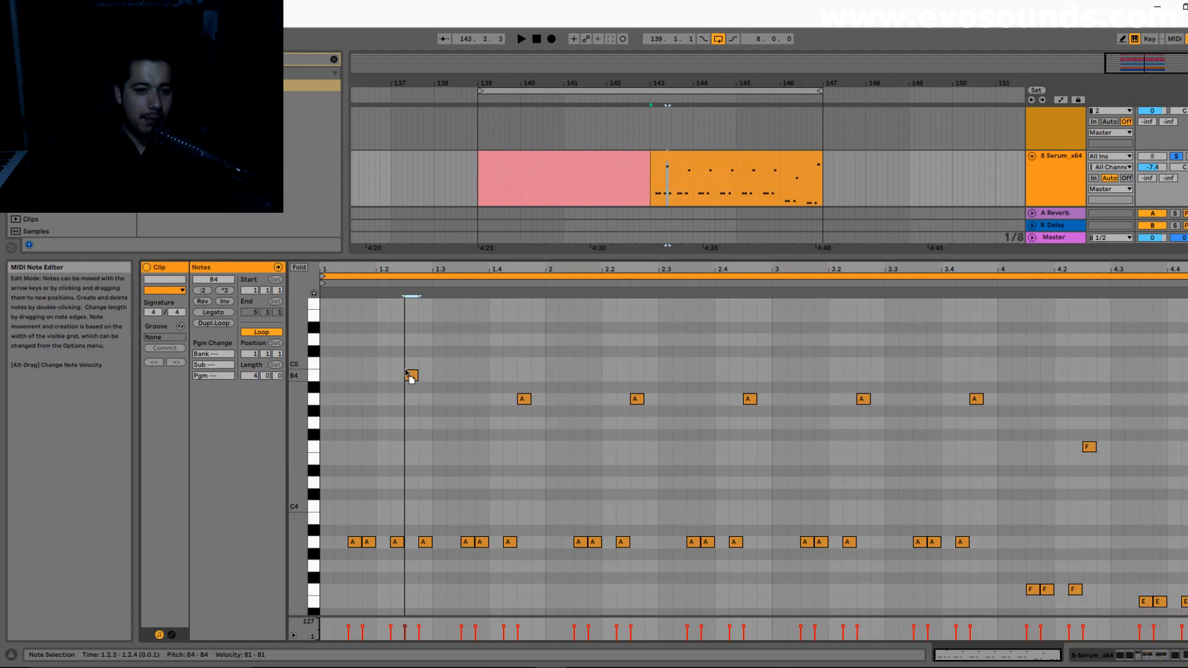
key("space")
left_click_drag(522, 400, 522, 375)
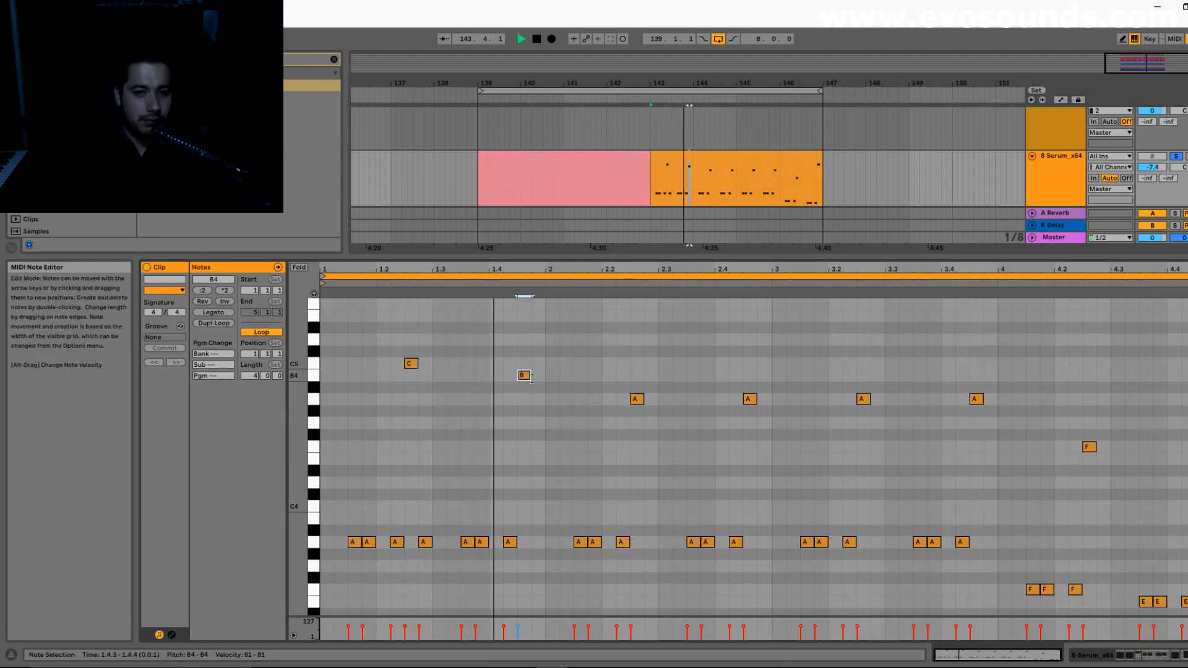
Lower the fourth, fifth and sixth high melody notes to G4 and the last one to E4, then stop playback
left_click_drag(750, 401, 750, 423)
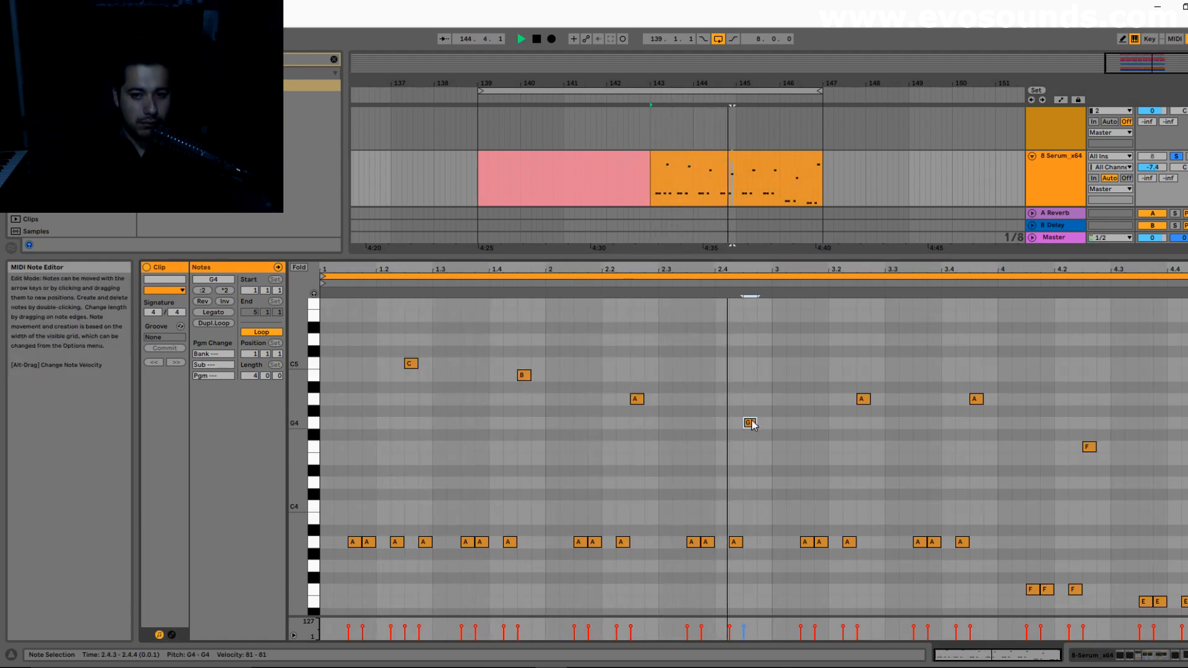
left_click_drag(859, 402, 862, 424)
left_click_drag(976, 402, 978, 426)
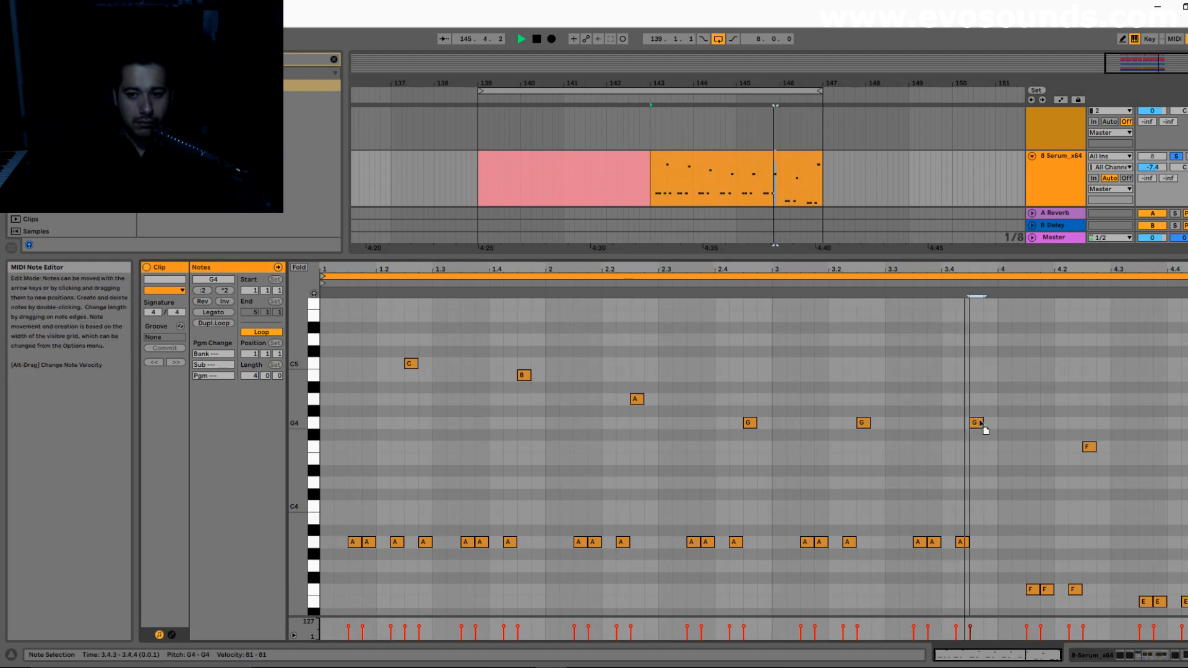
left_click_drag(1187, 364, 1187, 458)
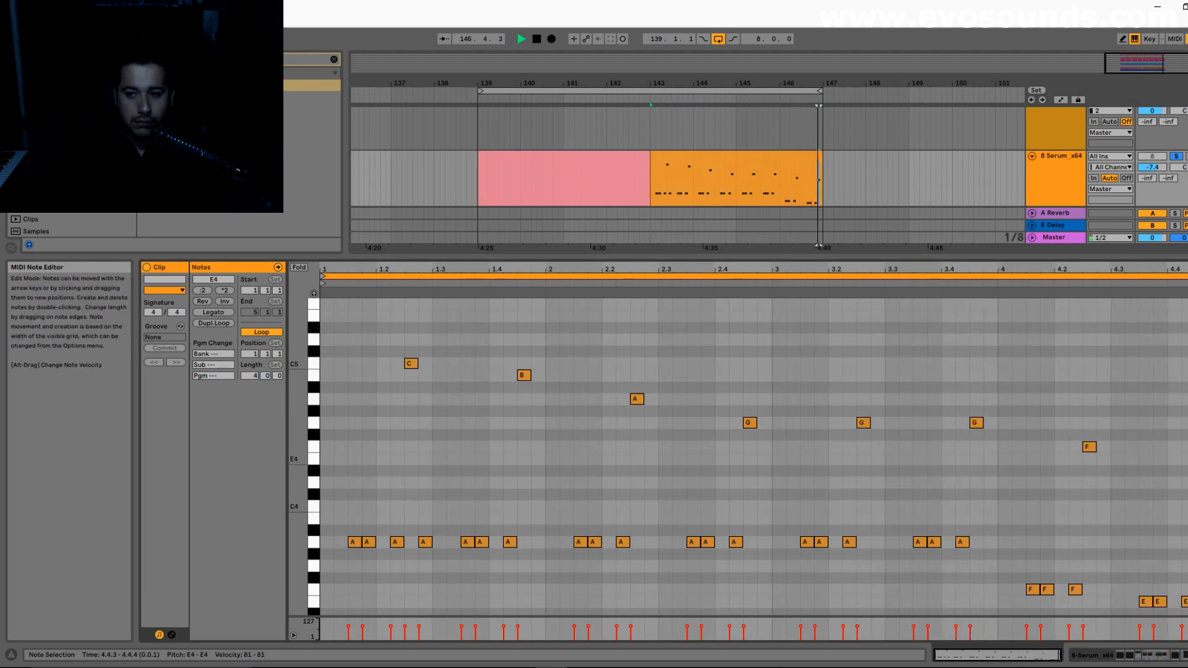
key("space")
Compare the orange melody clip's notes with the empty clip before it
left_click(696, 163)
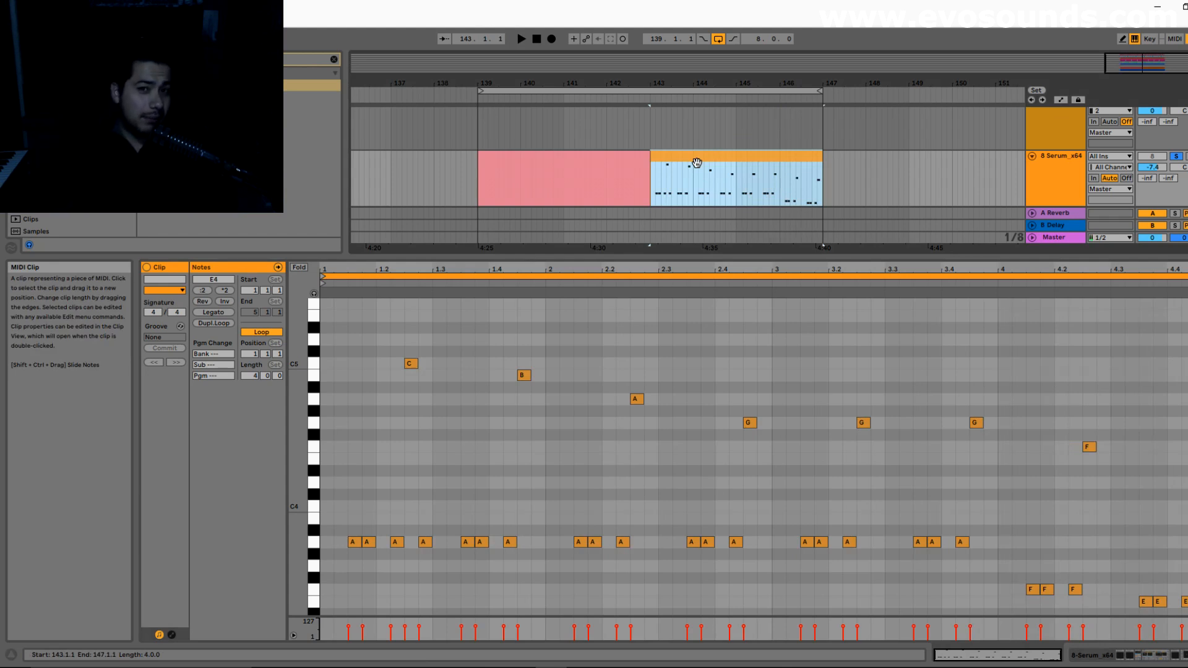
key("ctrl+shift+m")
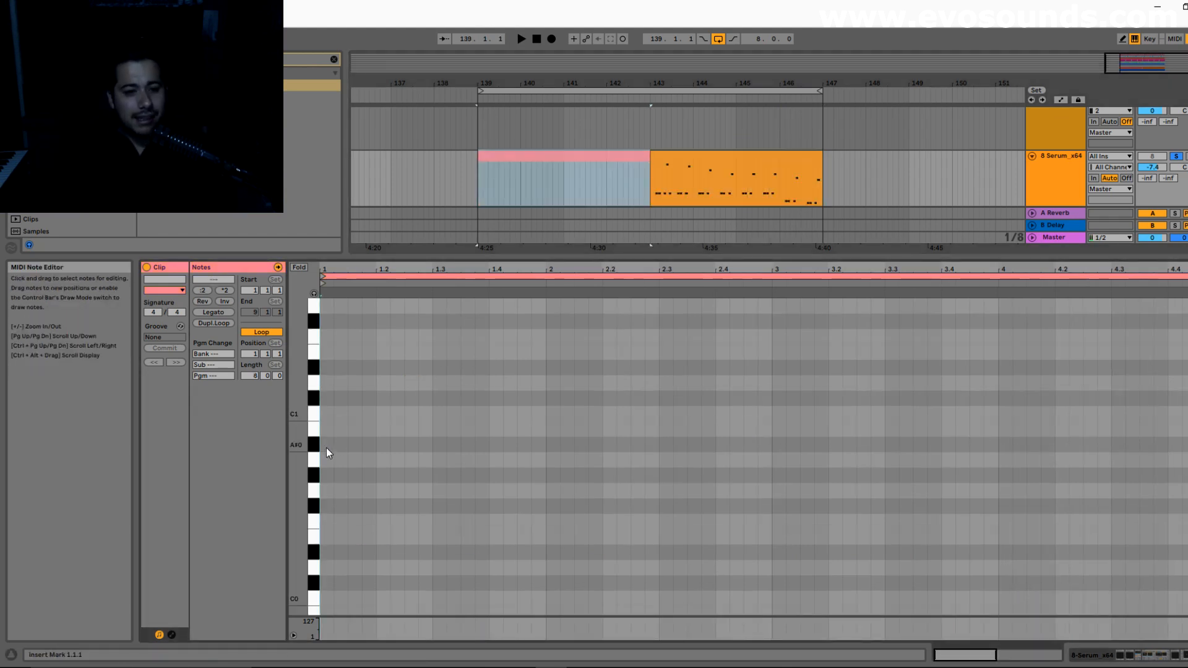
scroll(424, 495, "down", 2)
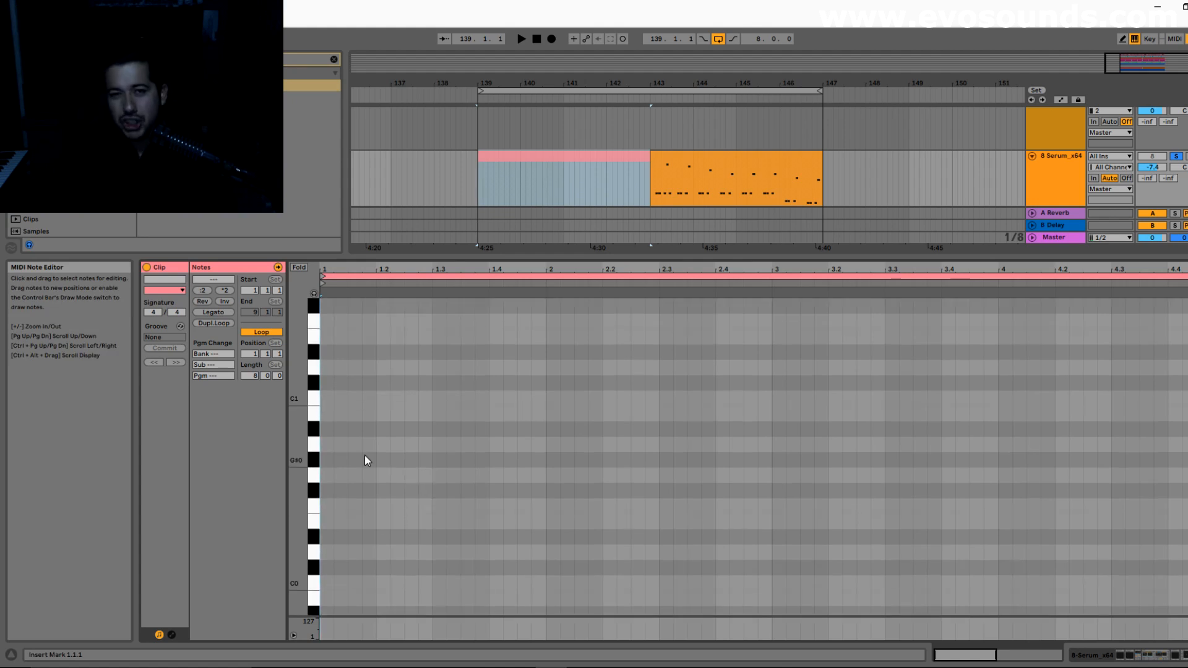
scroll(365, 455, "up", 3)
left_click(672, 200)
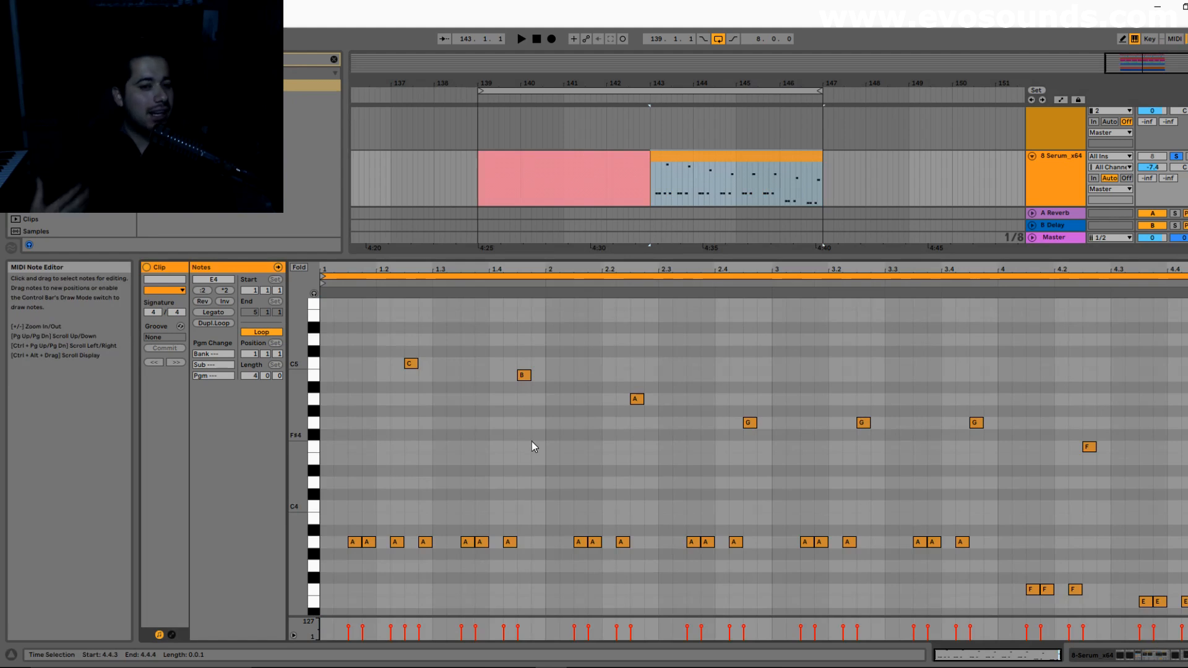
left_click(554, 172)
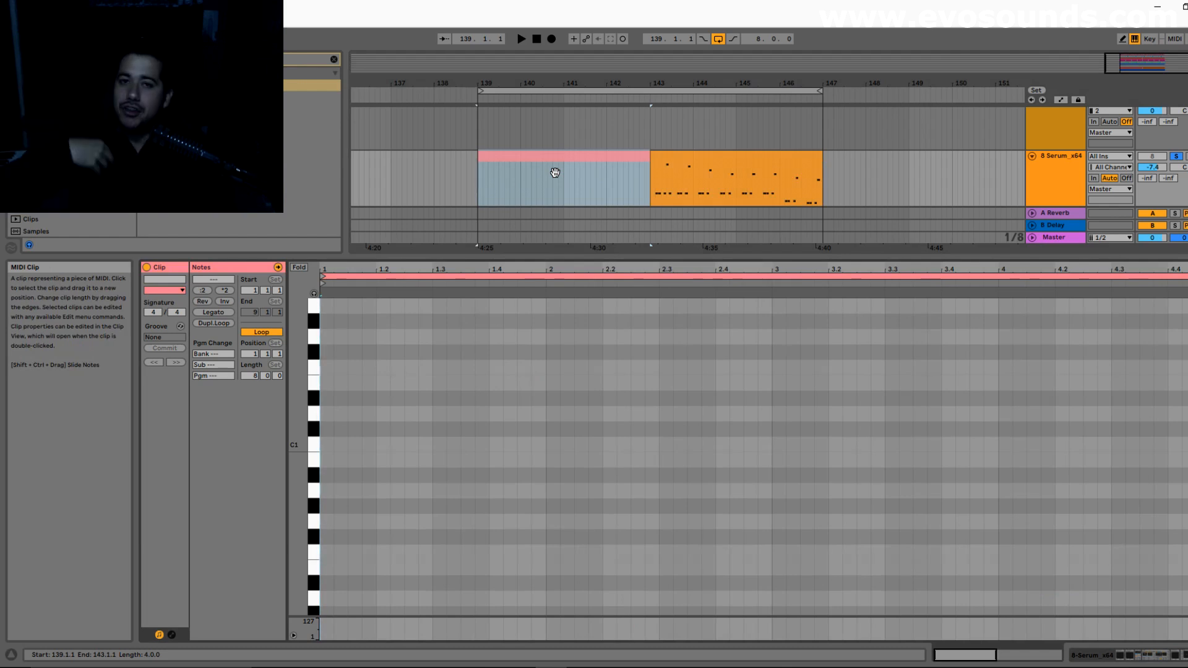
left_click_drag(301, 441, 299, 443)
Copy the bass clip from the 3 Serum_x64 track over the empty clip at bar 139 on the 8 Serum_x64 track
scroll(410, 424, "up", 2)
scroll(588, 217, "down", 3)
scroll(581, 403, "up", 3)
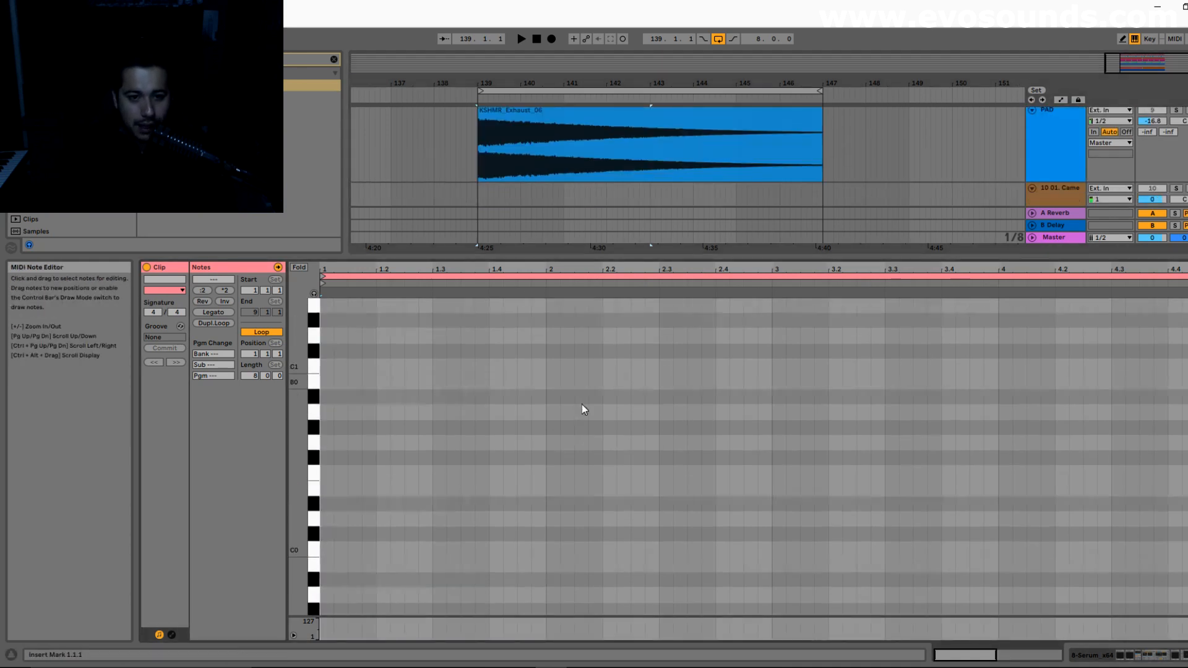
left_click_drag(643, 258, 634, 516)
scroll(606, 402, "up", 3)
left_click(572, 132)
key("ctrl+c")
left_click(552, 405)
key("ctrl+v")
Enlarge the note editor and deactivate all the bass notes in the pasted clip
left_click_drag(596, 514, 600, 259)
left_click_drag(472, 502, 1184, 297)
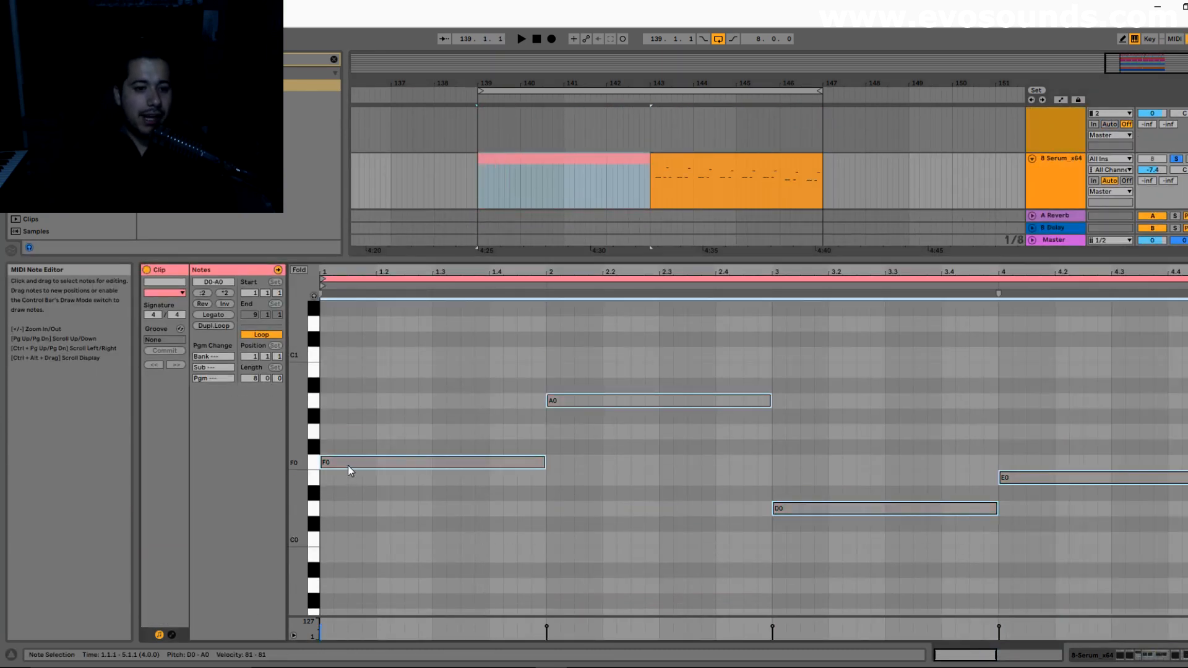
left_click(347, 465)
Place short A2 notes at 1.1.1, 1.1.3 and 1.1.4 in the pasted clip
scroll(469, 526, "up", 3)
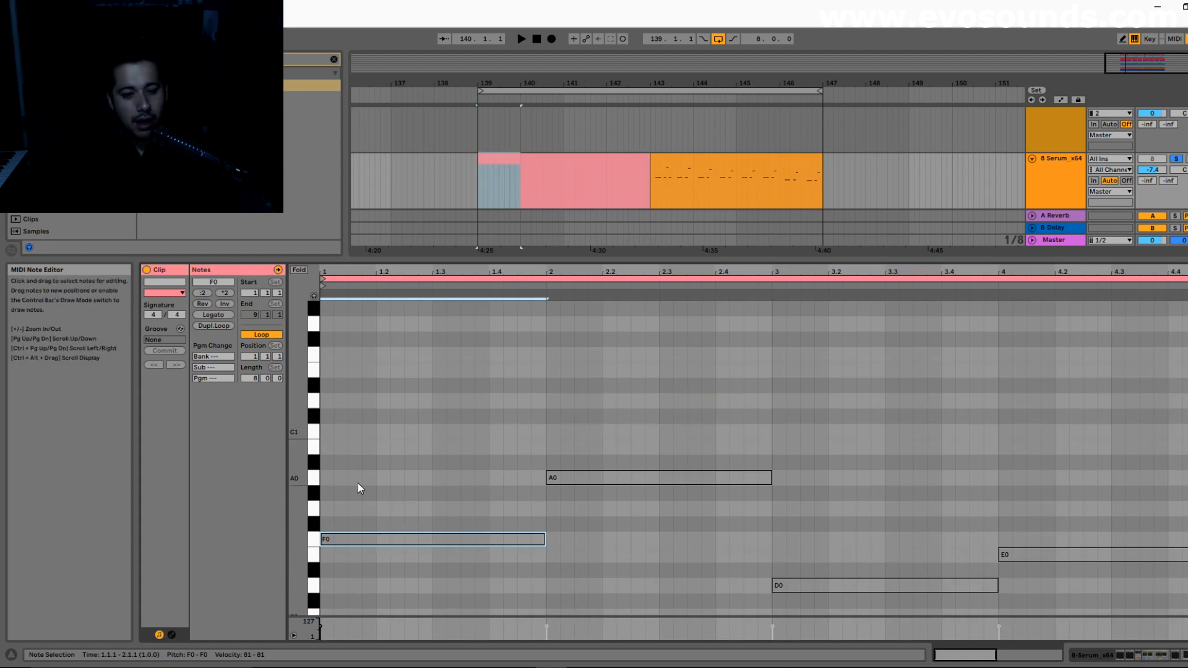
scroll(451, 470, "up", 3)
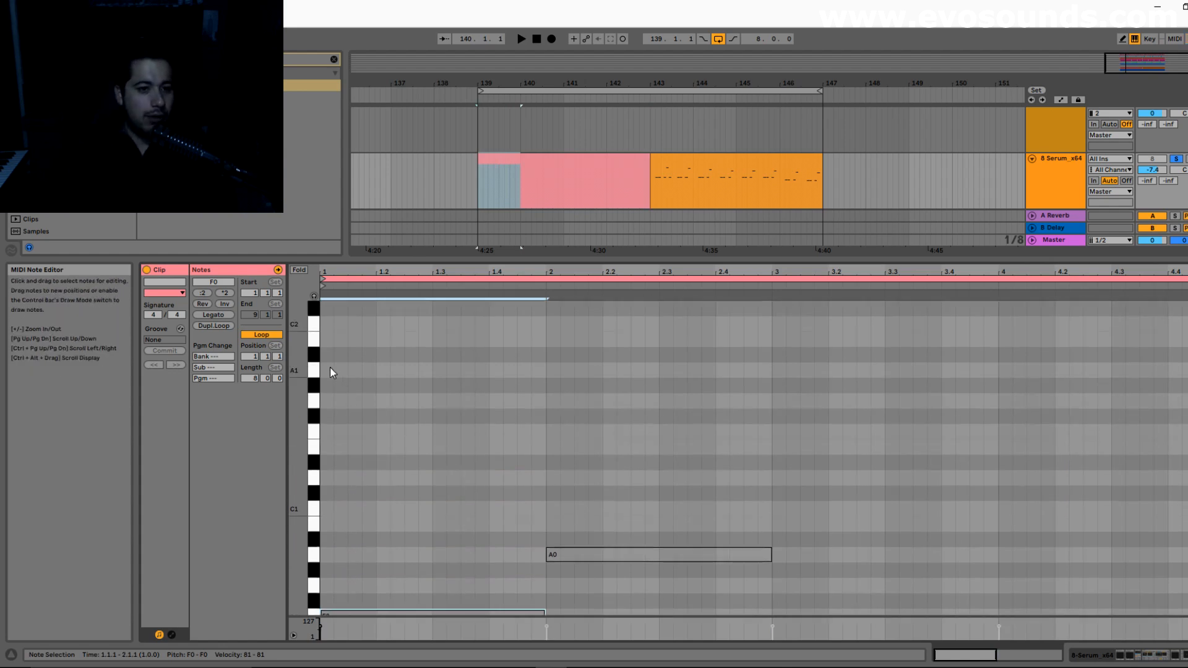
double_click(327, 370)
key("ctrl+d")
left_click_drag(342, 374, 355, 372)
left_click(329, 373)
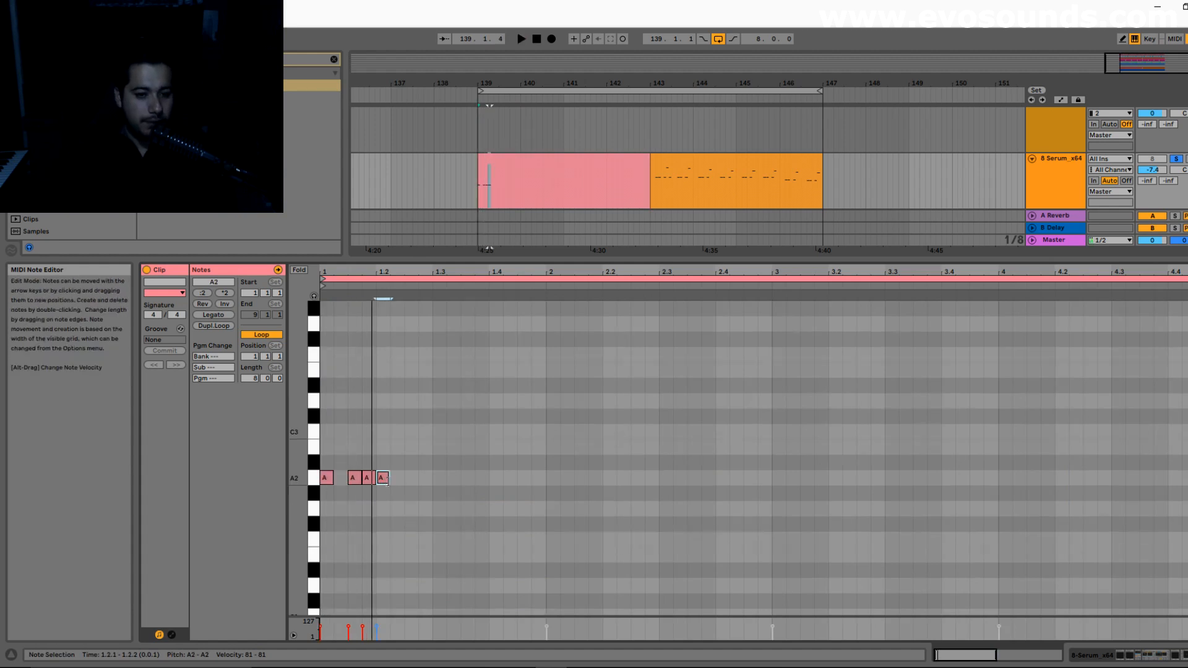
Add a short high A3 note at 1.2.2 after the three A2 notes and play the pattern
left_click_drag(386, 481, 409, 375)
scroll(443, 464, "up", 2)
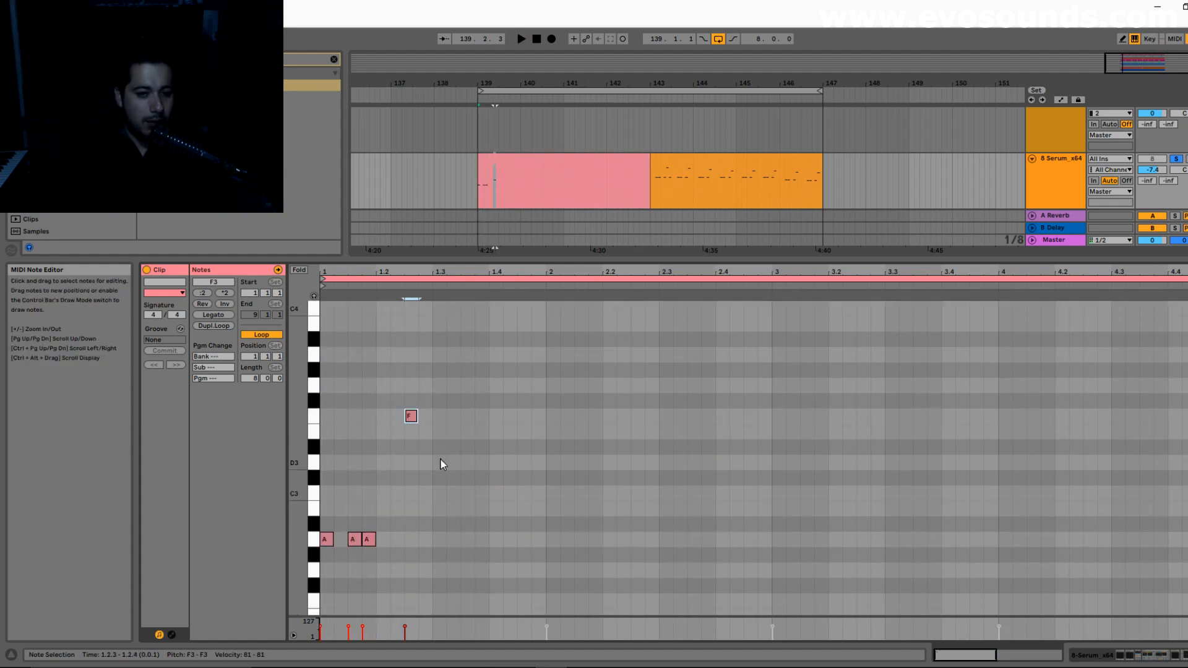
key("Up")
key("Up")
key("Up")
key("Up")
key("space")
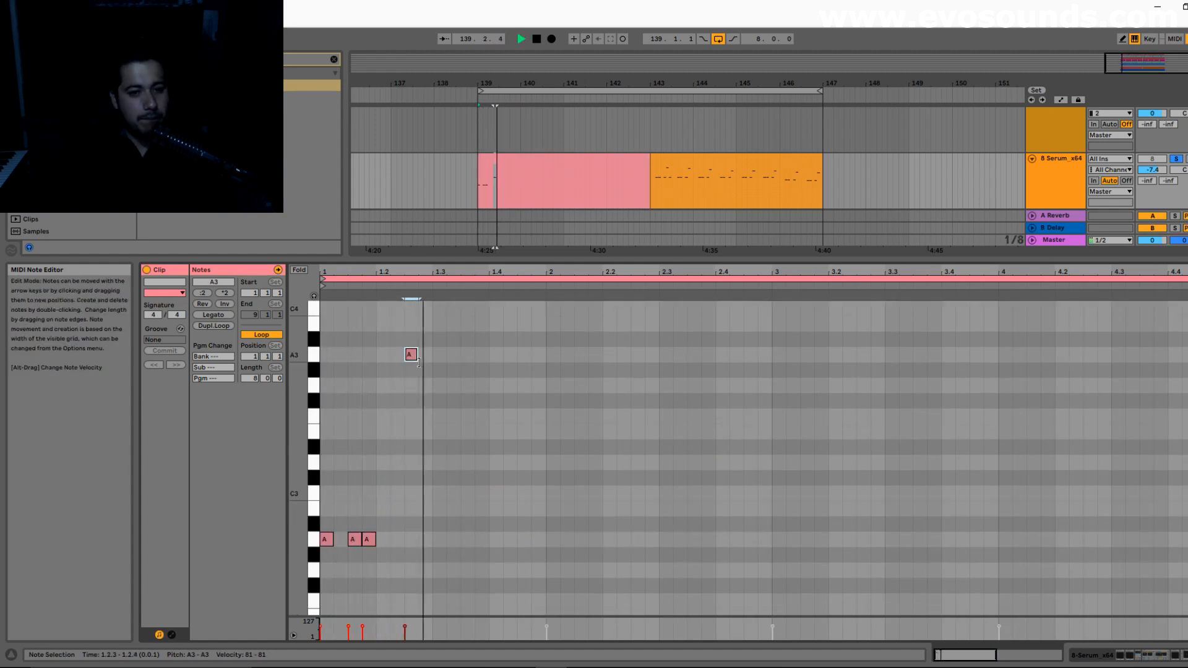
left_click_drag(411, 356, 394, 357)
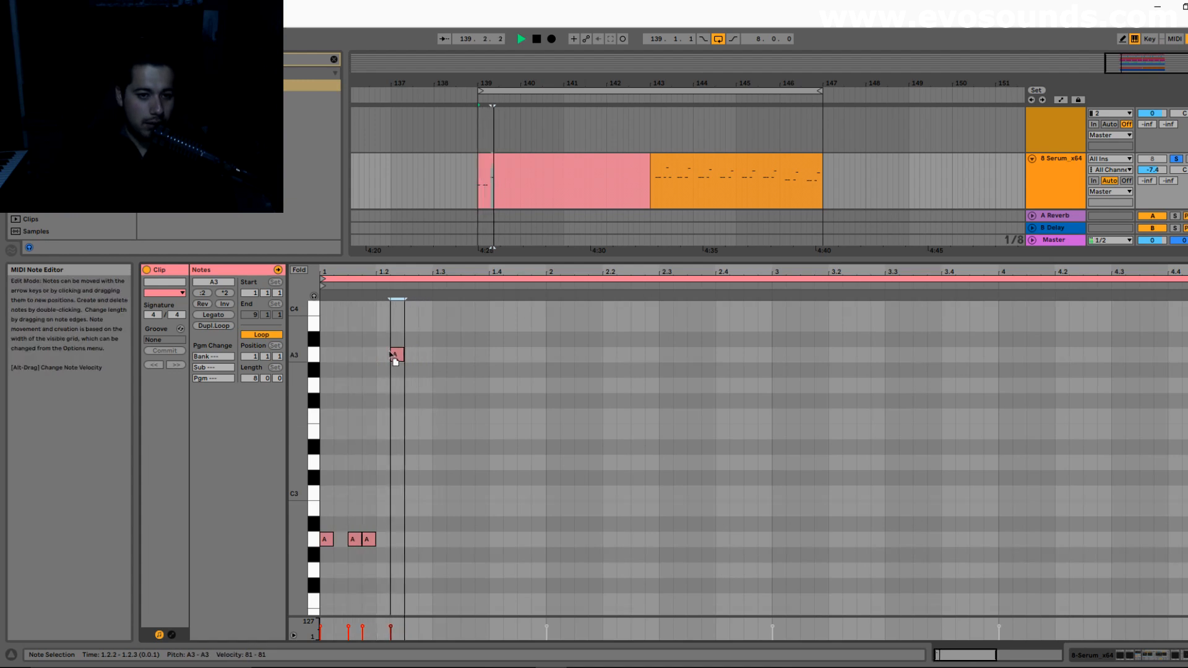
Duplicate the note pattern into the first bar's second half and add short A2 notes at 1.2.3 and 1.4.3
left_click_drag(433, 554, 324, 349)
key("ctrl+d")
key("space")
double_click(410, 539)
key("space")
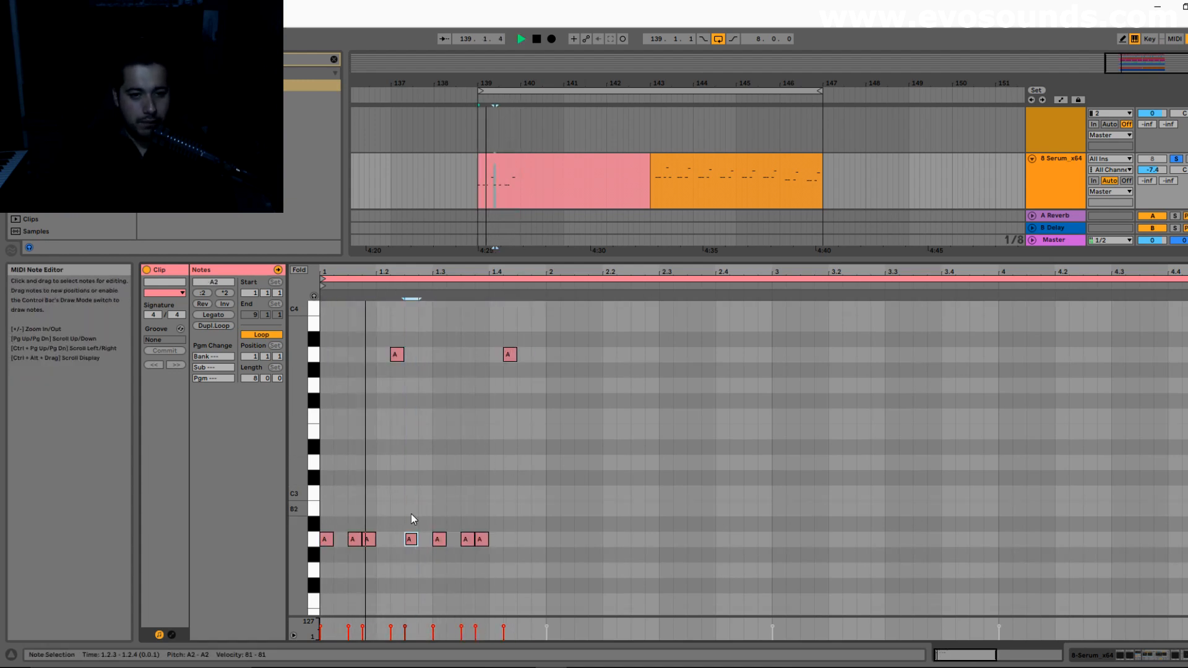
double_click(523, 539)
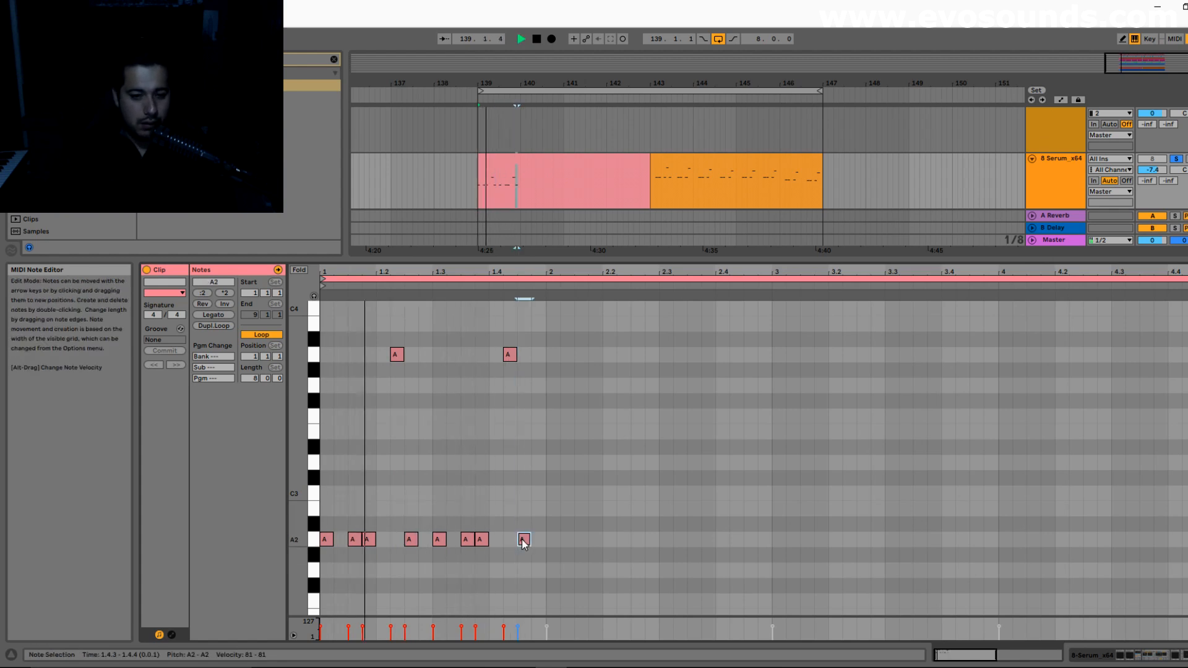
Duplicate the complete first-bar melody pattern into bars 2, 3 and 4
left_click_drag(542, 555, 322, 346)
key("ctrl+d")
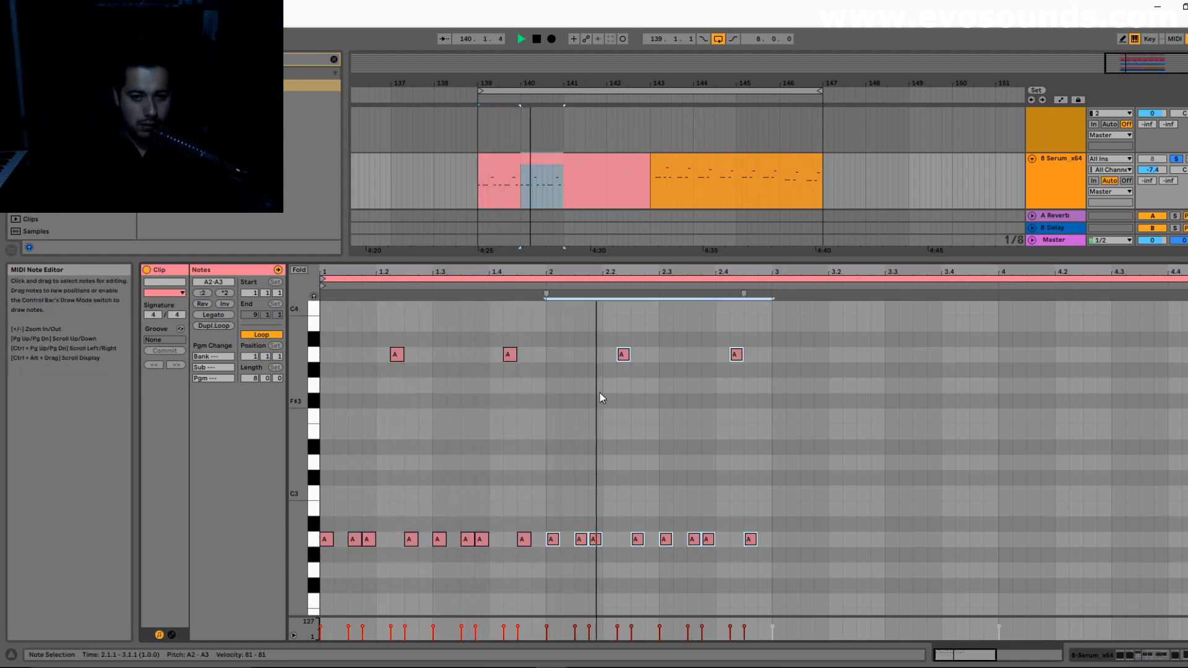
key("ctrl+d")
key("ctrl+d")
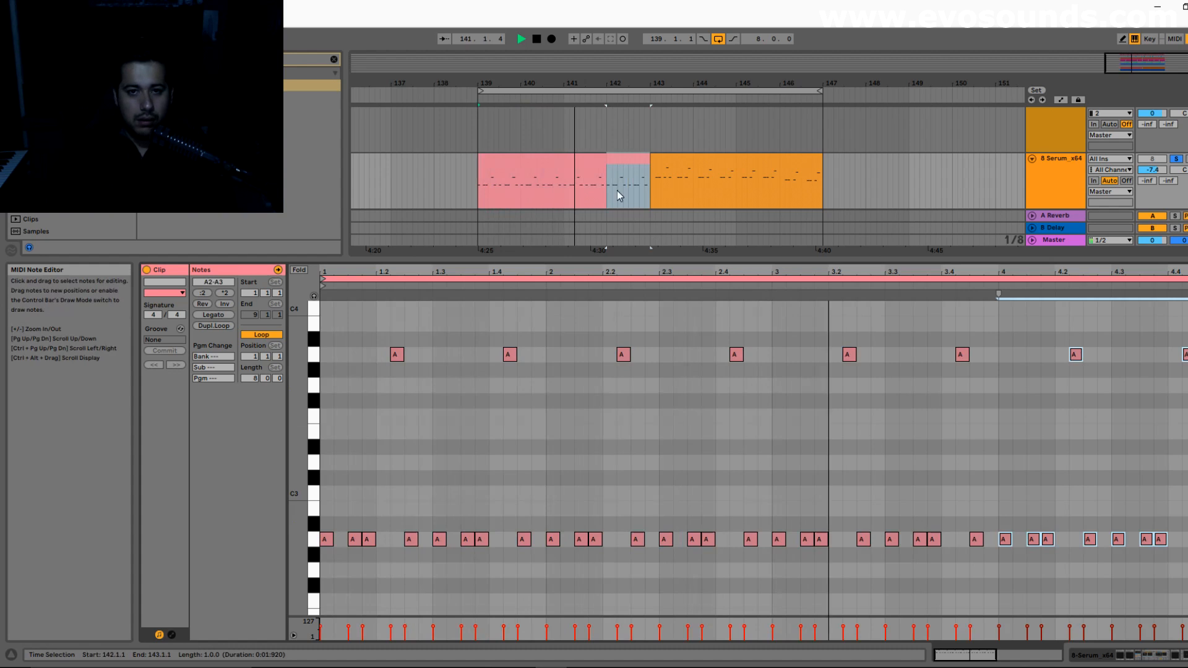
Take the Serum track out of solo and listen to the melody with the rest of the loop
left_click(615, 188)
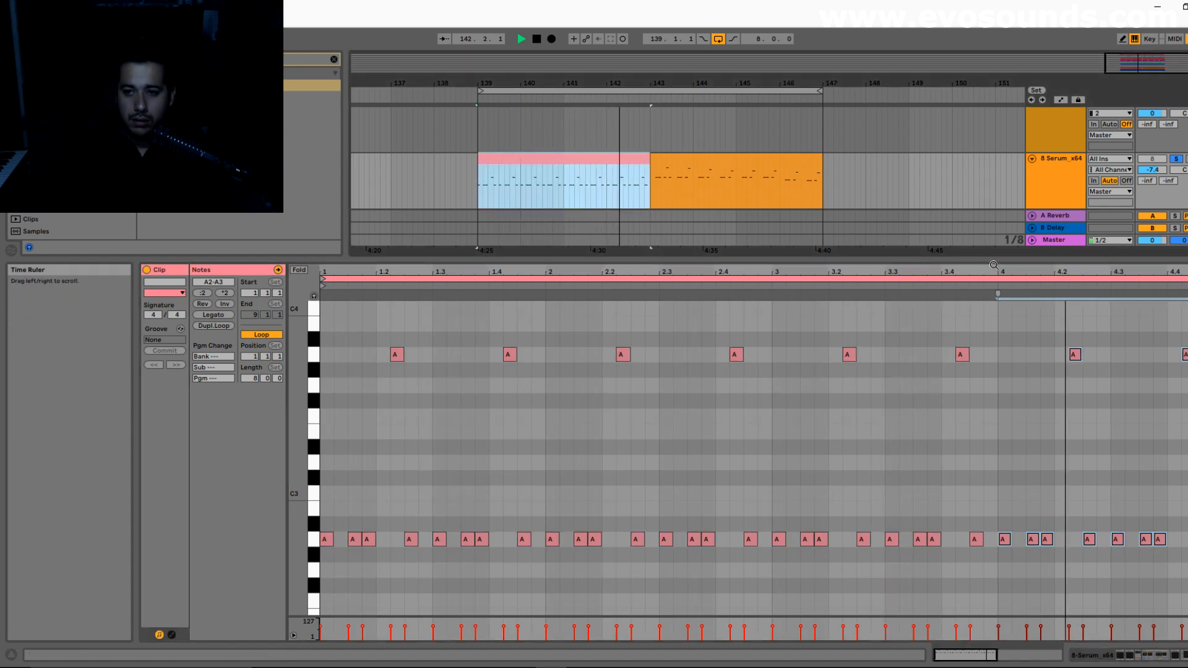
left_click(1175, 159)
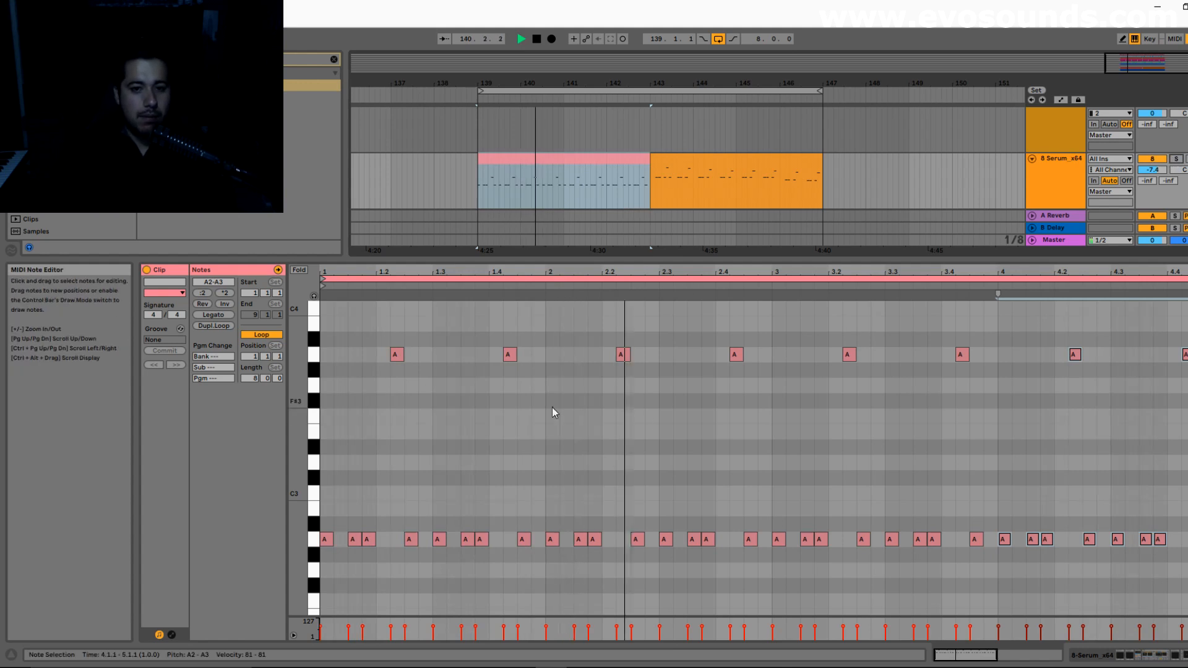
key("space")
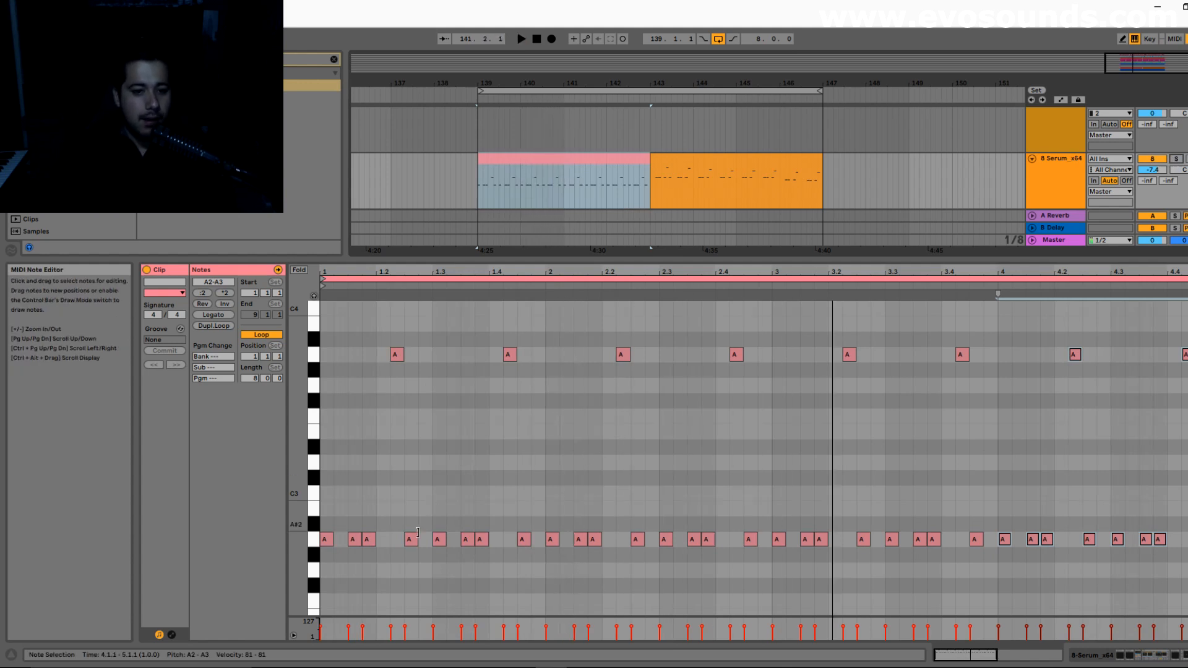
Try the first A3 note at 1.2.1 in playback and return it to 1.2.2
left_click(415, 541)
left_click(395, 359)
key("Left")
key("space")
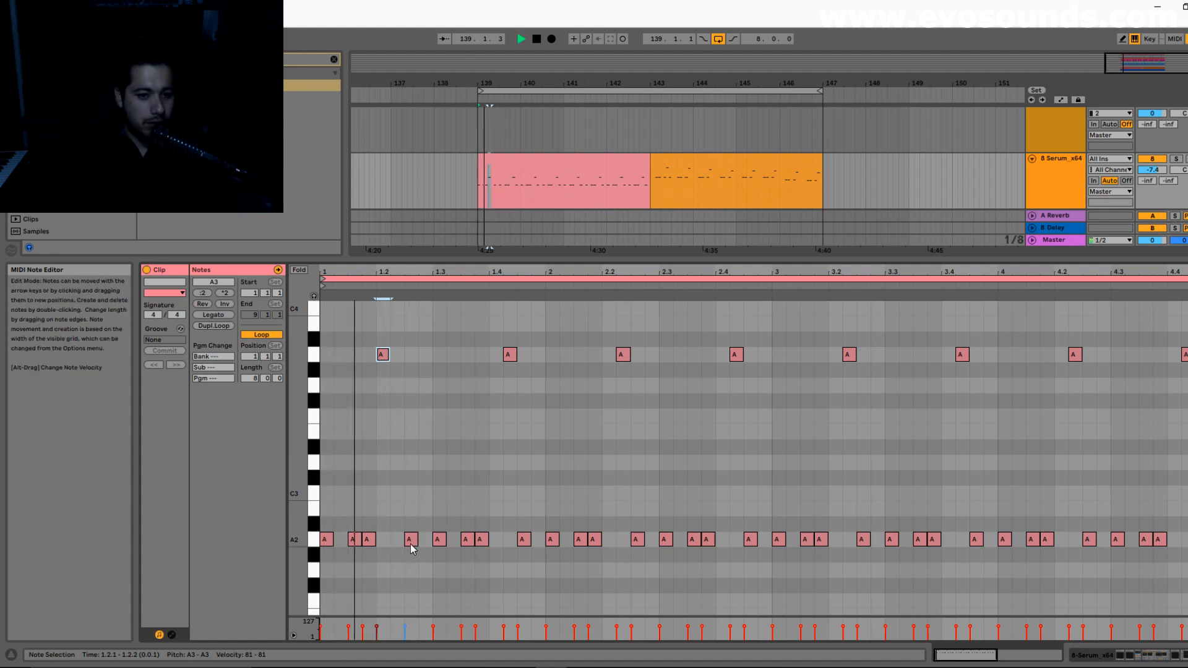
left_click_drag(384, 358, 398, 359)
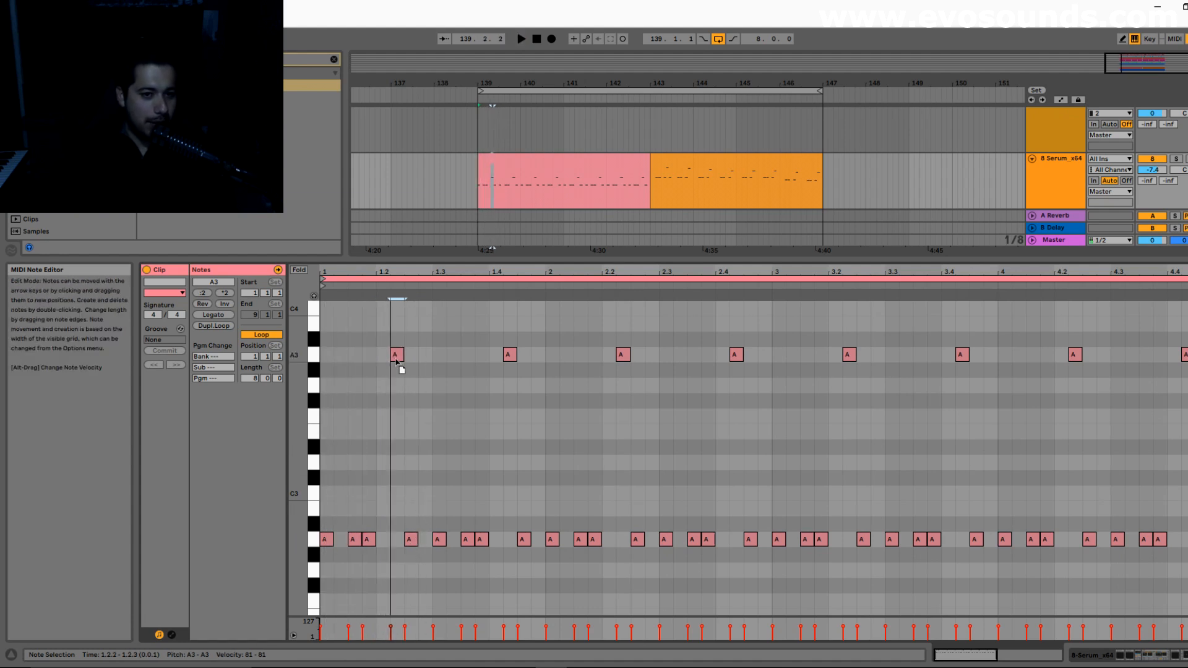
Remove the A2 note at 1.1.4, move the first A3 note to 1.1.4 and play the revised pattern
double_click(373, 543)
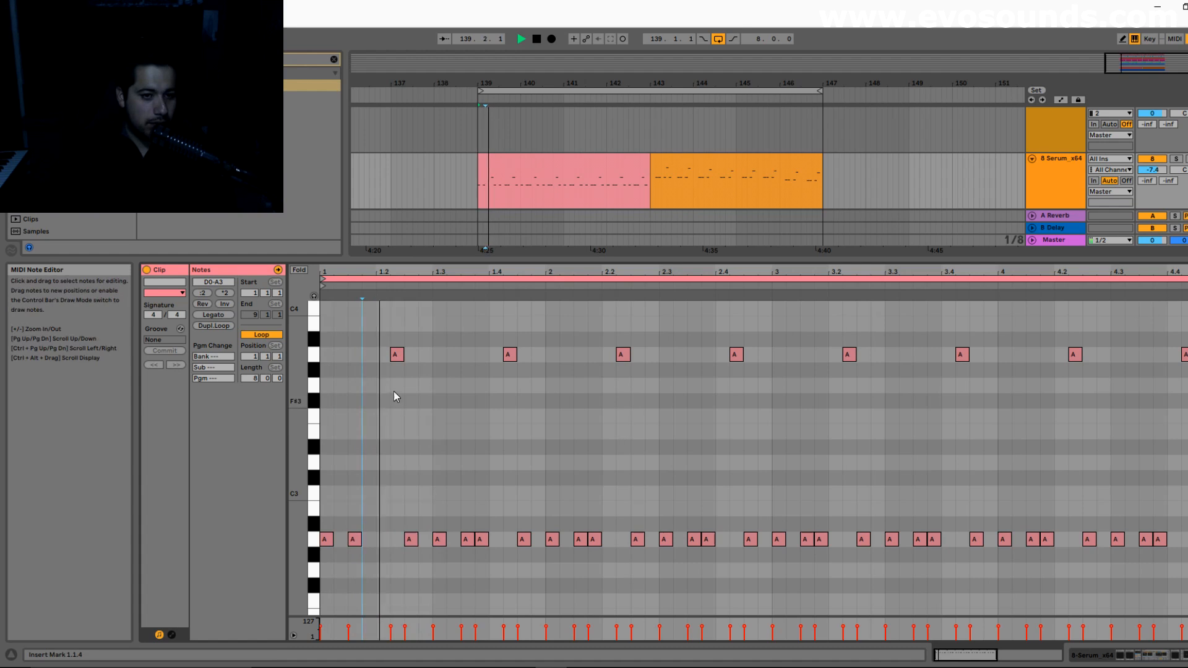
left_click_drag(396, 356, 368, 362)
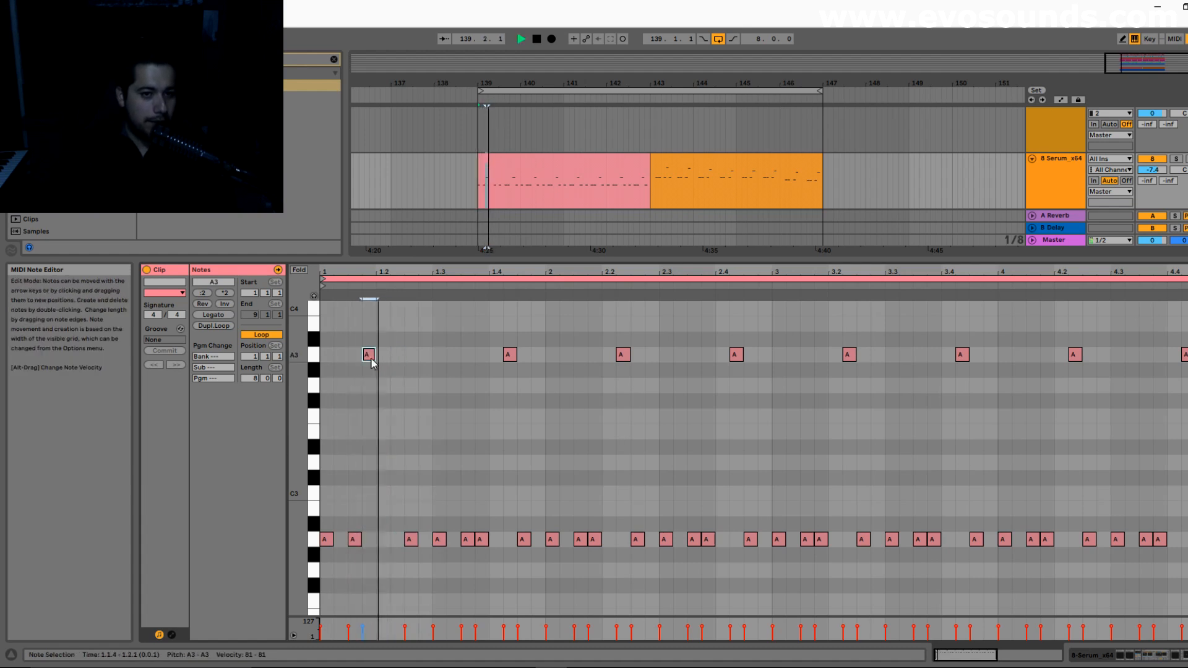
double_click(409, 539)
key("space")
key("space")
key("space")
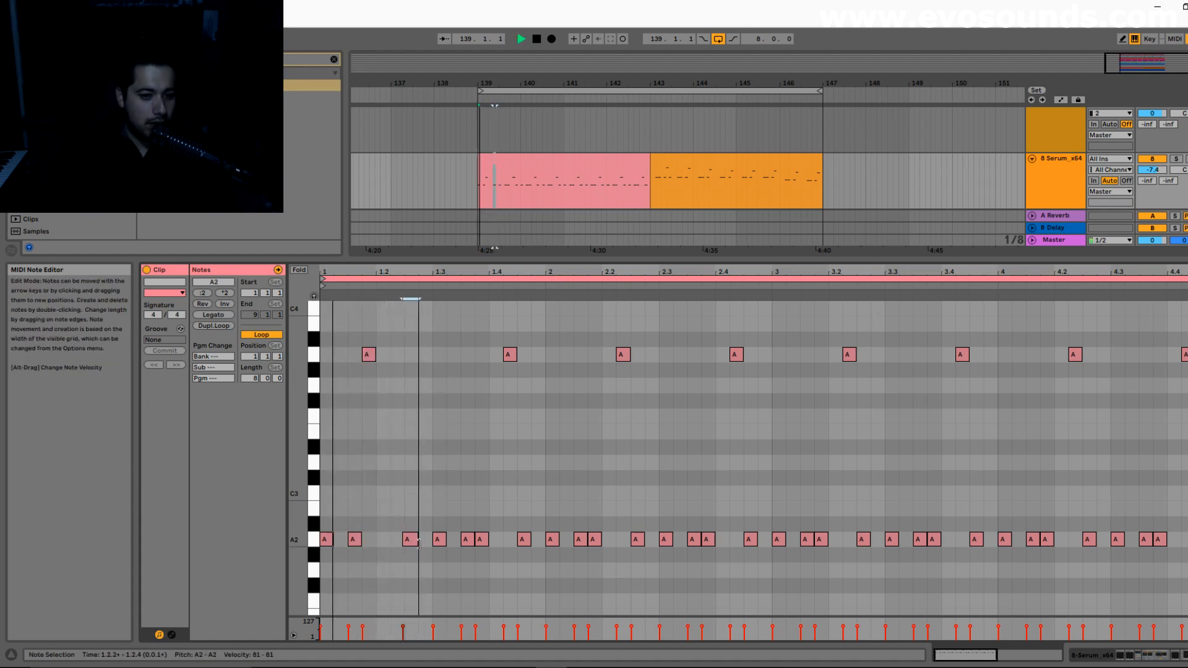
Delete all melody notes from 1.3.1 onward, keeping only the revised half-bar pattern
left_click_drag(412, 543, 1185, 337)
key("space")
key("space")
key("space")
key("Delete")
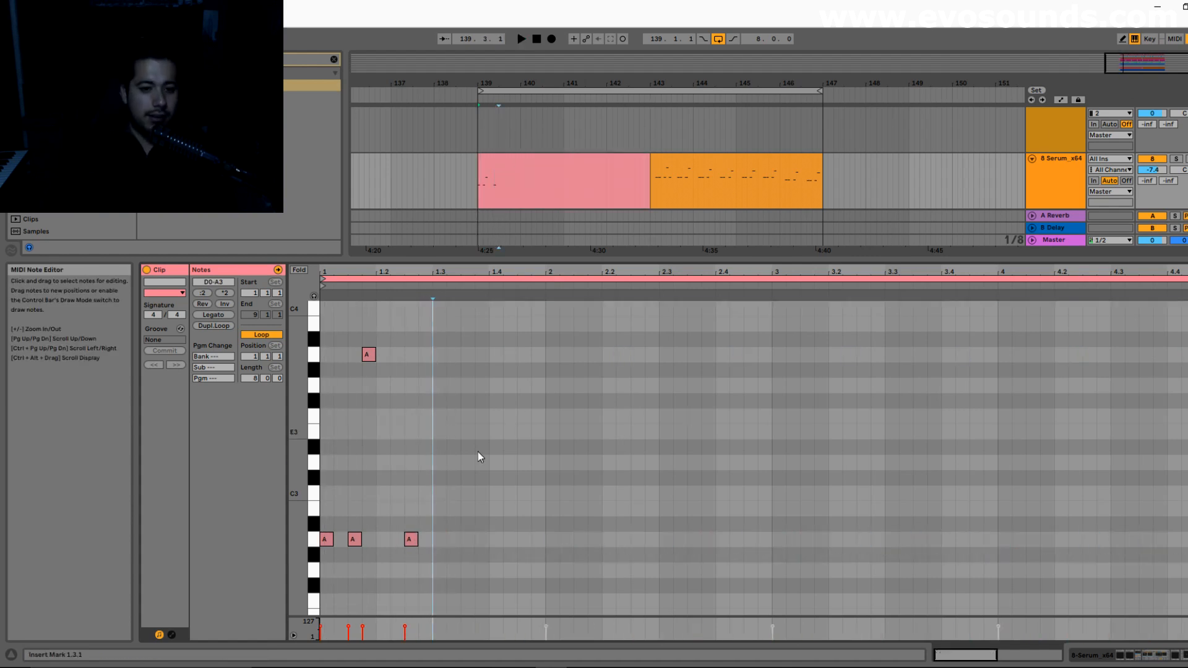
Duplicate the revised half-bar pattern repeatedly until it fills all four bars of the clip, and play it
key("ctrl+a")
key("ctrl+d")
key("ctrl+d")
key("ctrl+d")
key("space")
key("ctrl+l")
left_click_drag(768, 575, 570, 359)
key("ctrl+a")
key("ctrl+d")
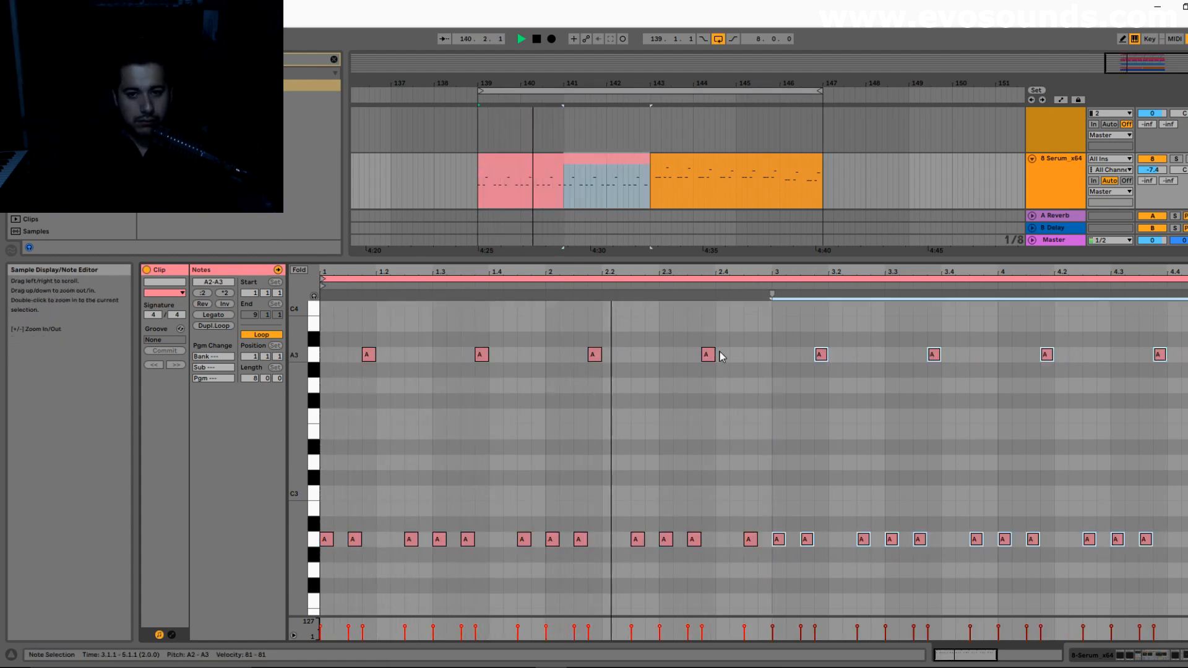
Check the clip's bass notes and try raising bar 2's low A2 melody notes to C3
left_click(583, 164)
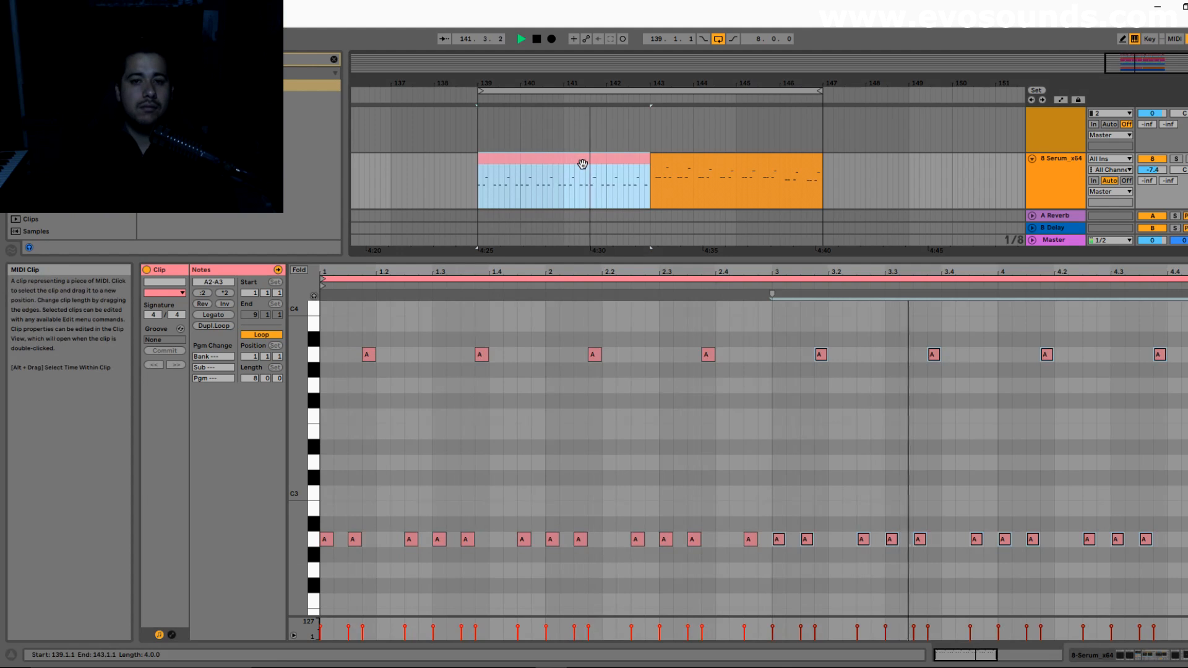
scroll(582, 164, "down", 1)
left_click_drag(299, 433, 259, 340)
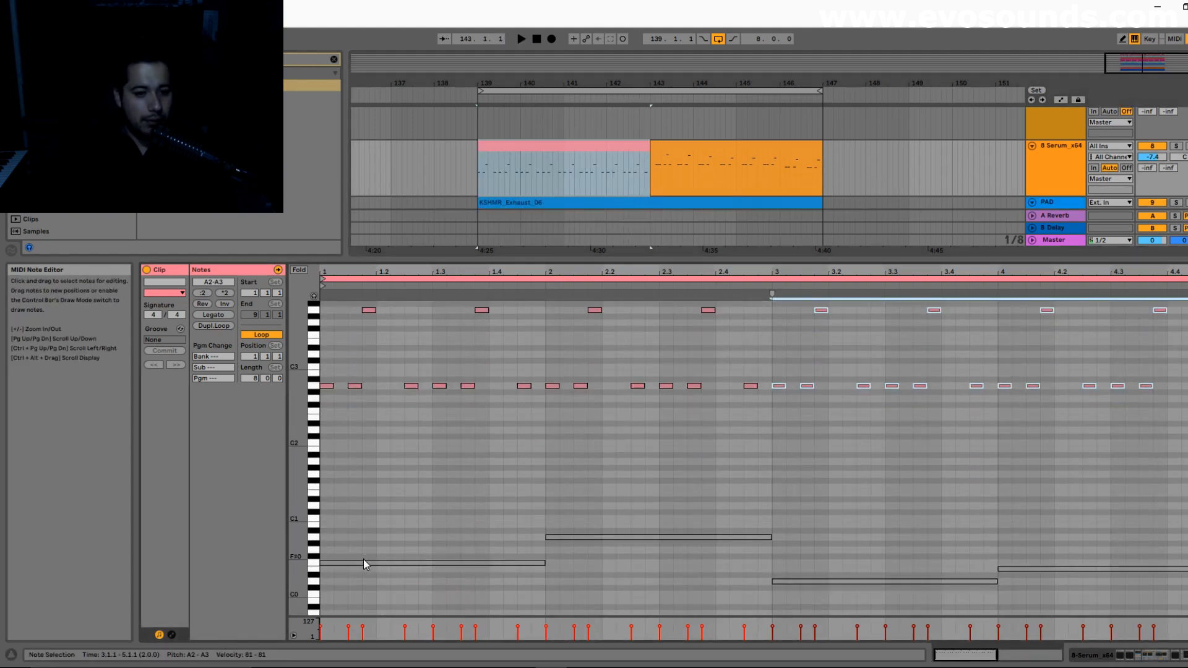
left_click(550, 537)
scroll(547, 533, "up", 2)
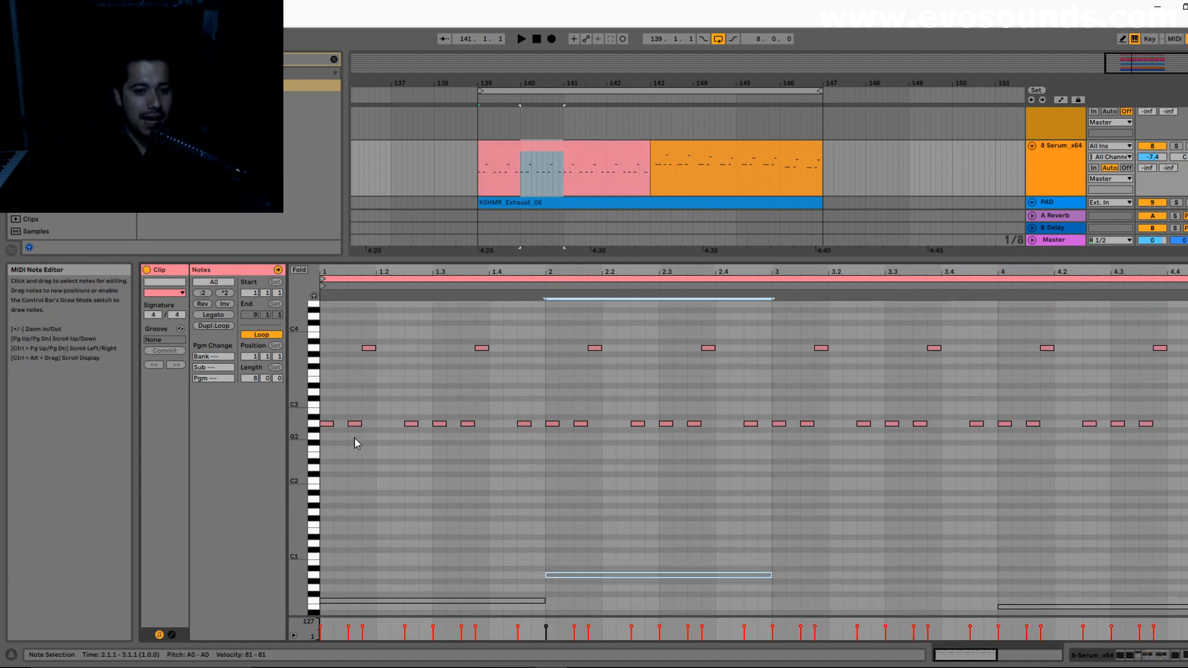
left_click_drag(299, 411, 353, 464)
scroll(804, 508, "up", 3)
scroll(594, 513, "down", 1)
left_click_drag(551, 542, 755, 297)
left_click_drag(761, 549, 551, 477)
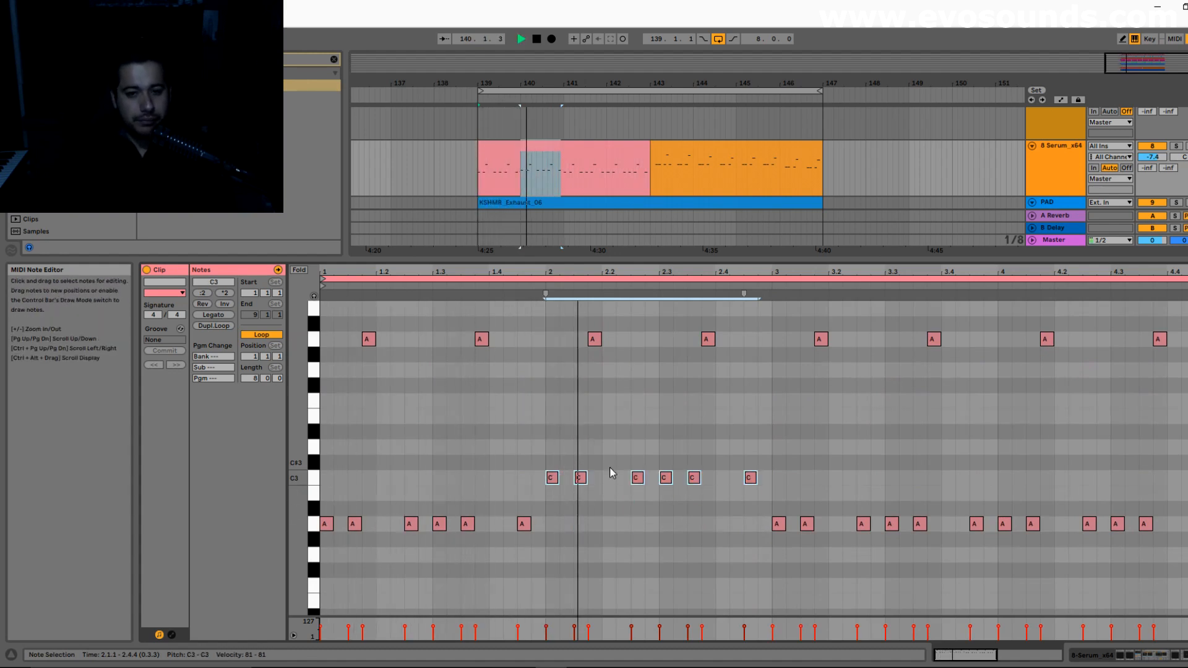
Try bar 2's low melody notes at E3 and play the result
key("space")
left_click_drag(771, 487, 714, 469)
left_click_drag(556, 473, 554, 422)
key("space")
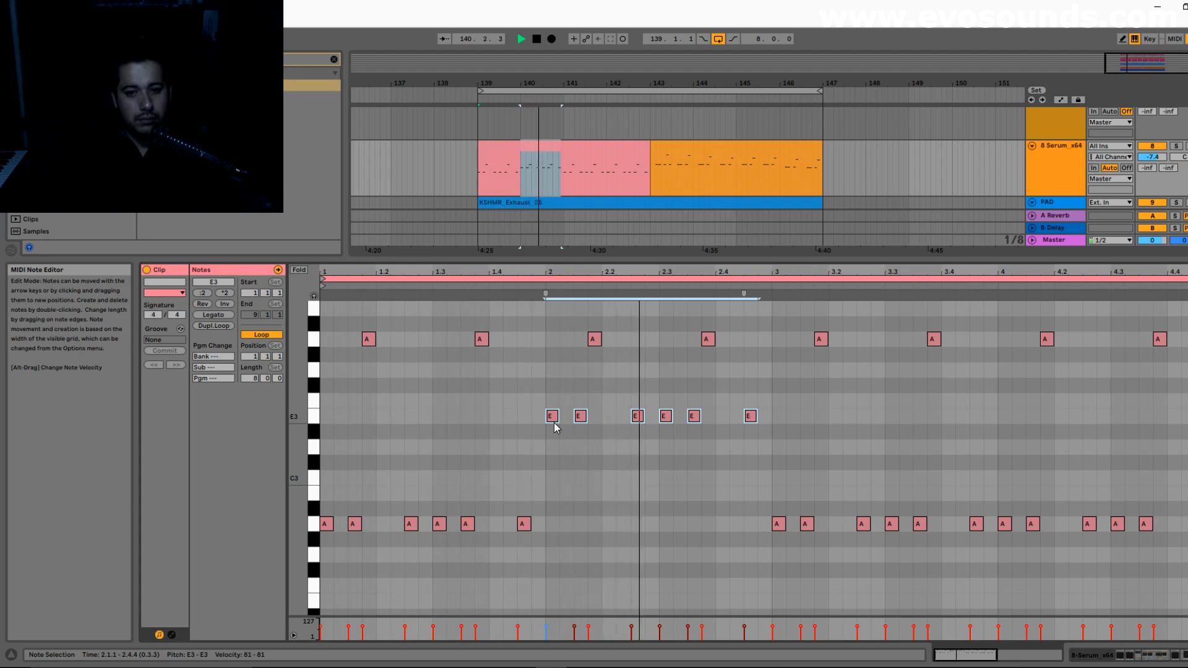
Return bar 2's low melody notes to A2
left_click_drag(547, 438, 748, 391)
left_click_drag(731, 372, 548, 321)
left_click_drag(544, 450, 773, 410)
key("Down")
key("Down")
key("Down")
key("Down")
key("Down")
key("Down")
key("Down")
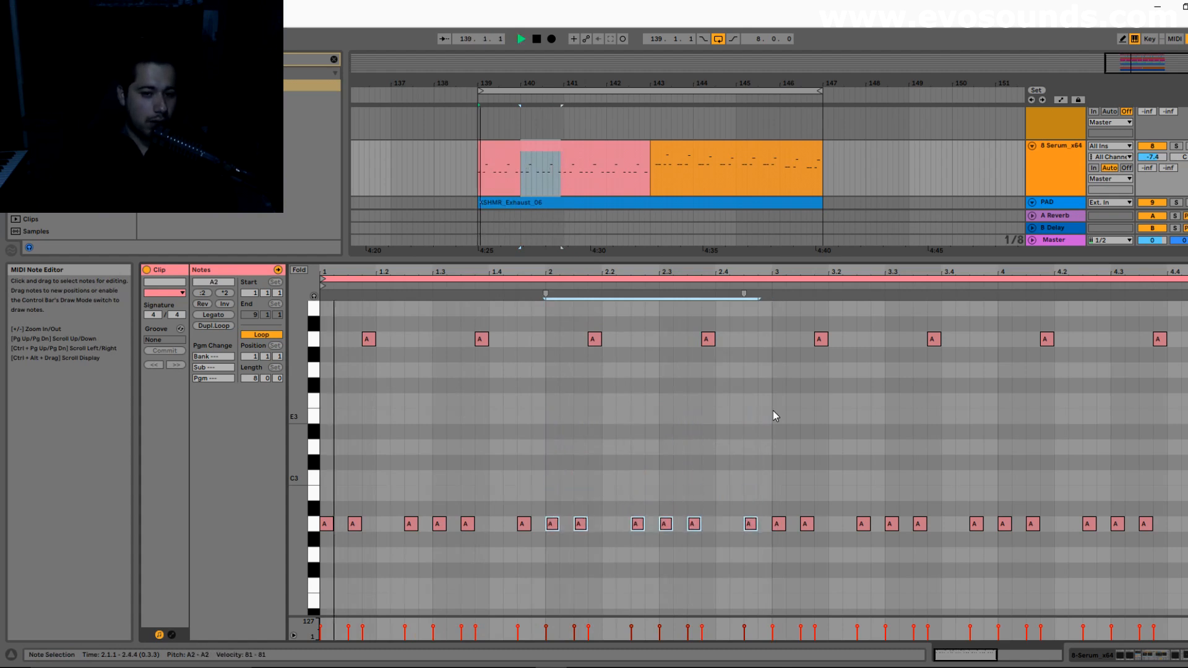
Examine the pitches of the long bass notes beneath the melody in bars 1 to 4
scroll(804, 439, "down", 5)
scroll(838, 447, "down", 3)
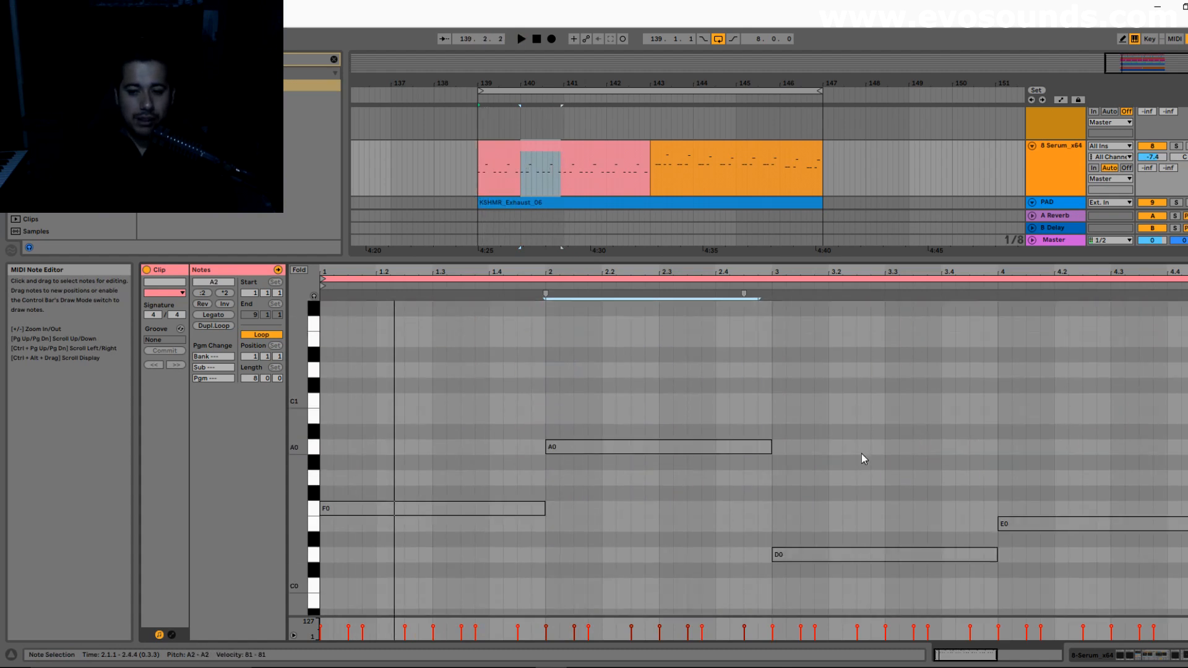
left_click_drag(817, 479, 815, 428)
key("Delete")
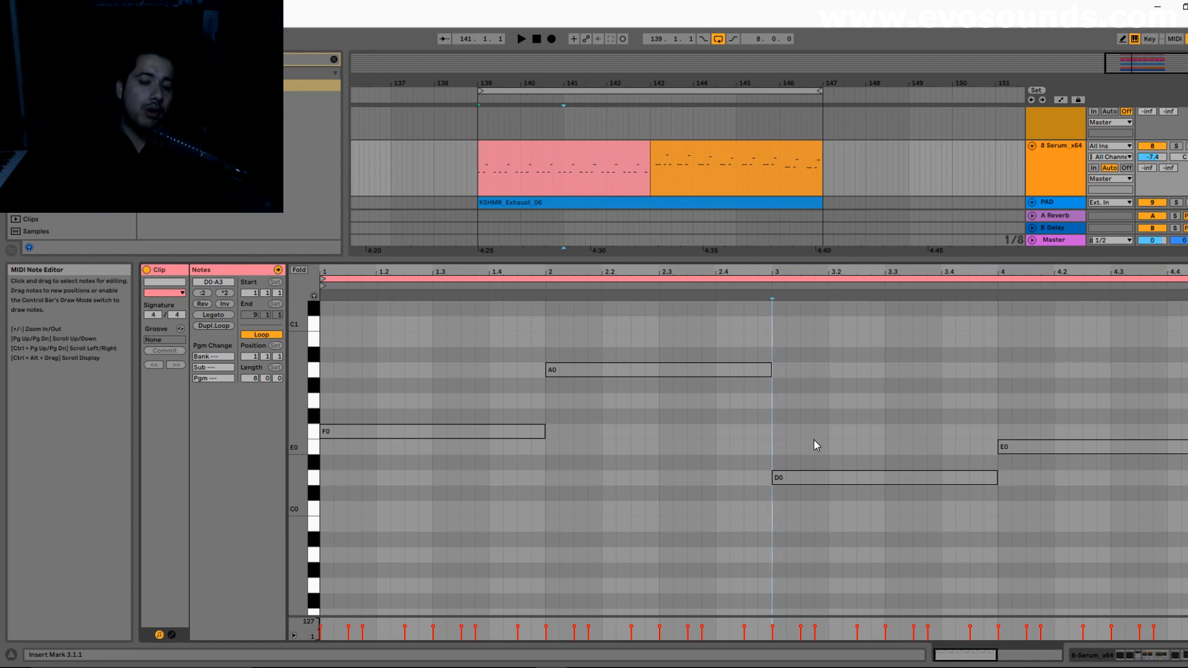
scroll(814, 440, "up", 10)
scroll(814, 439, "up", 5)
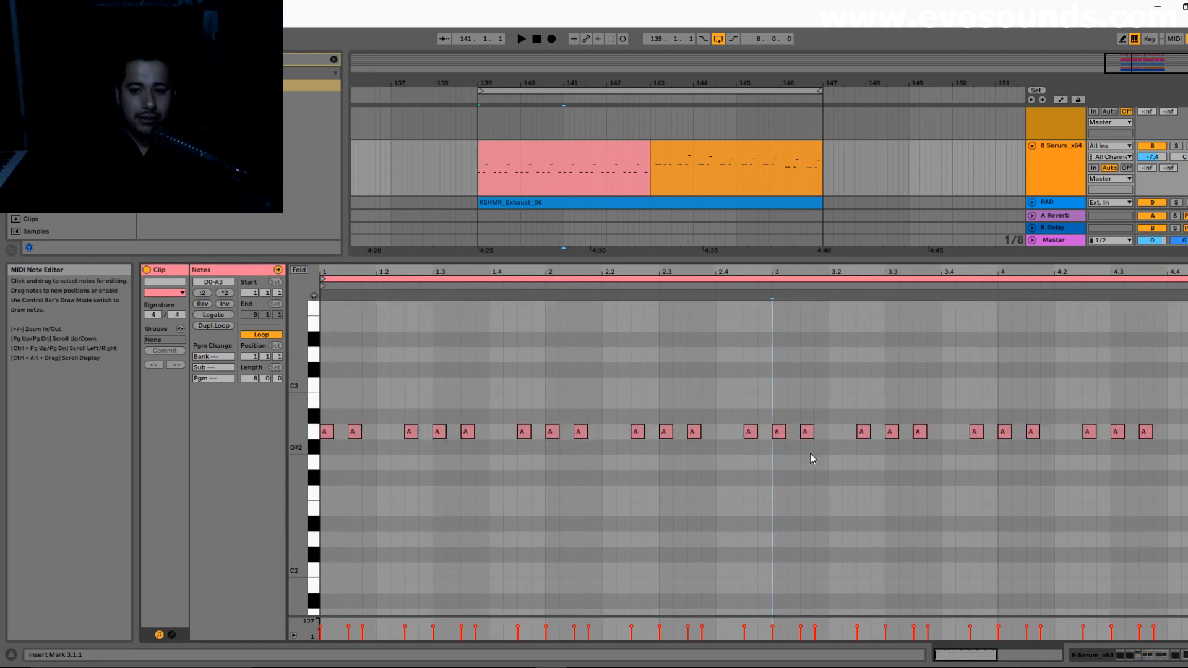
Lower the melody notes in the second half of bar 3 to F2 and F3 and play the clip
left_click_drag(782, 524, 974, 299)
scroll(786, 569, "up", 2)
scroll(786, 564, "down", 1)
left_click(784, 554)
left_click_drag(780, 540, 892, 344)
left_click(891, 550)
left_click_drag(893, 554, 985, 310)
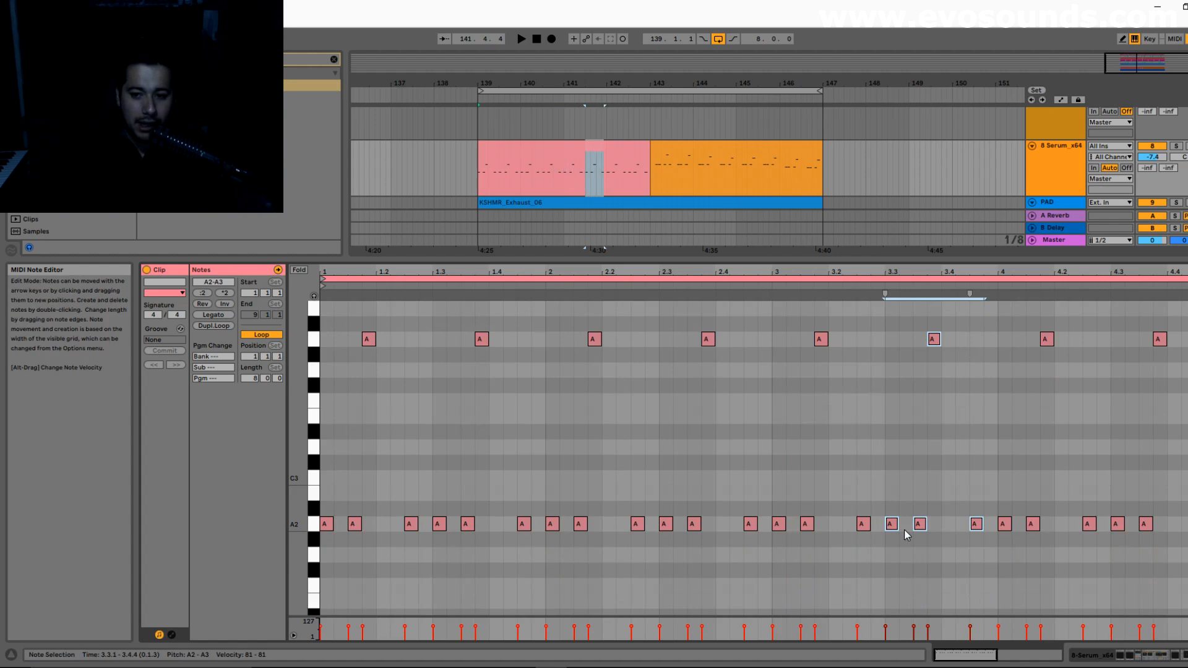
left_click_drag(896, 525, 900, 588)
key("space")
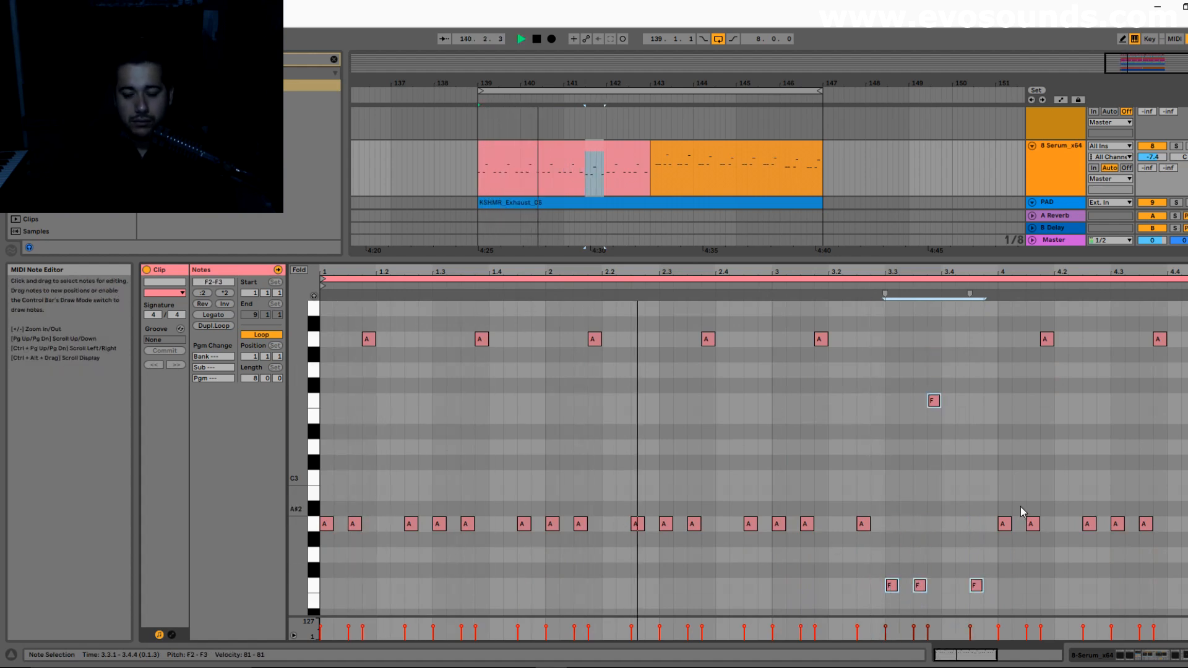
Lower all melody notes in bar 4 to E2 and E3
scroll(1012, 525, "down", 2)
scroll(878, 470, "up", 2)
scroll(889, 480, "down", 2)
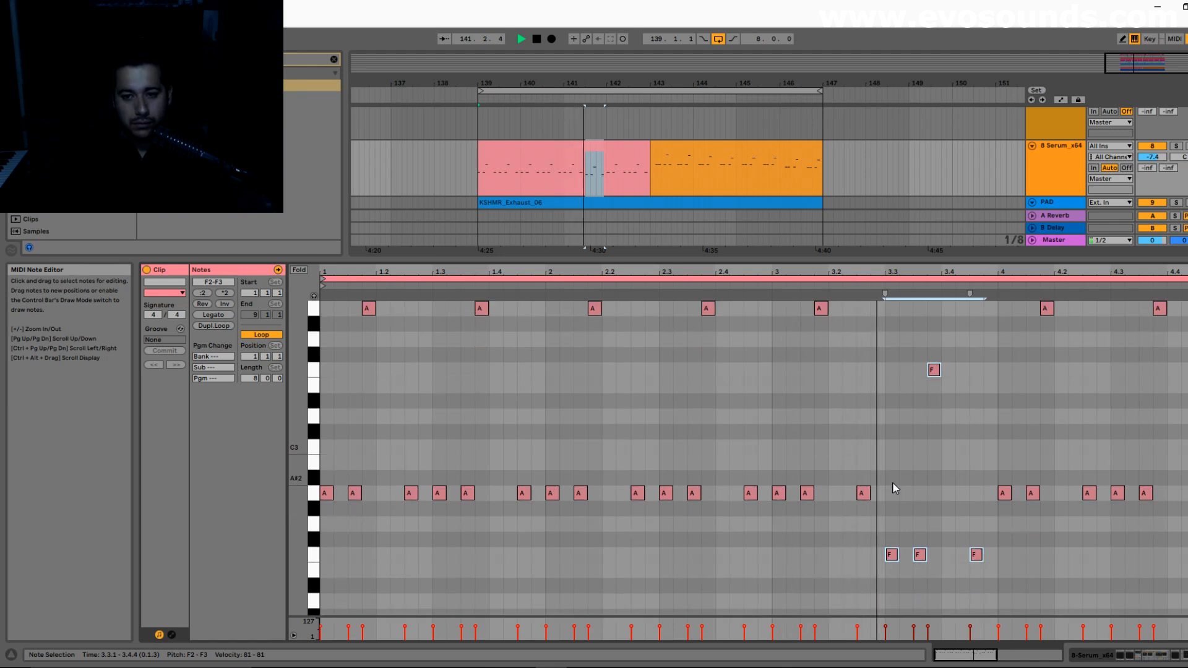
key("space")
left_click_drag(998, 536, 1187, 301)
scroll(1014, 421, "down", 4)
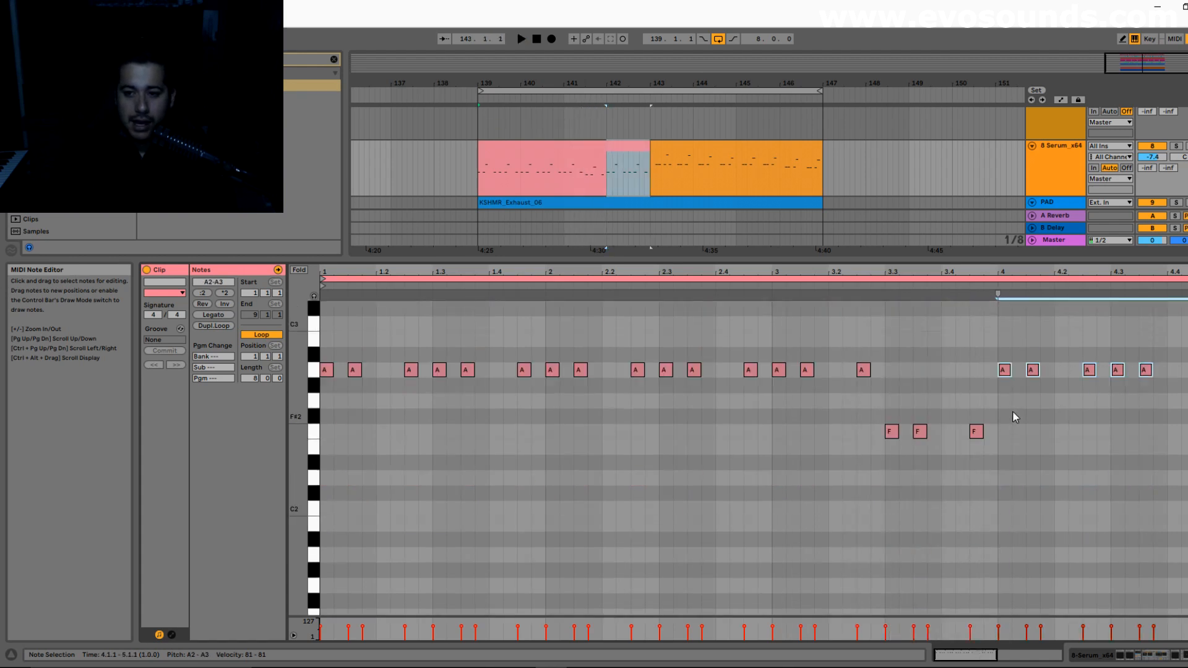
left_click_drag(1008, 374, 1006, 433)
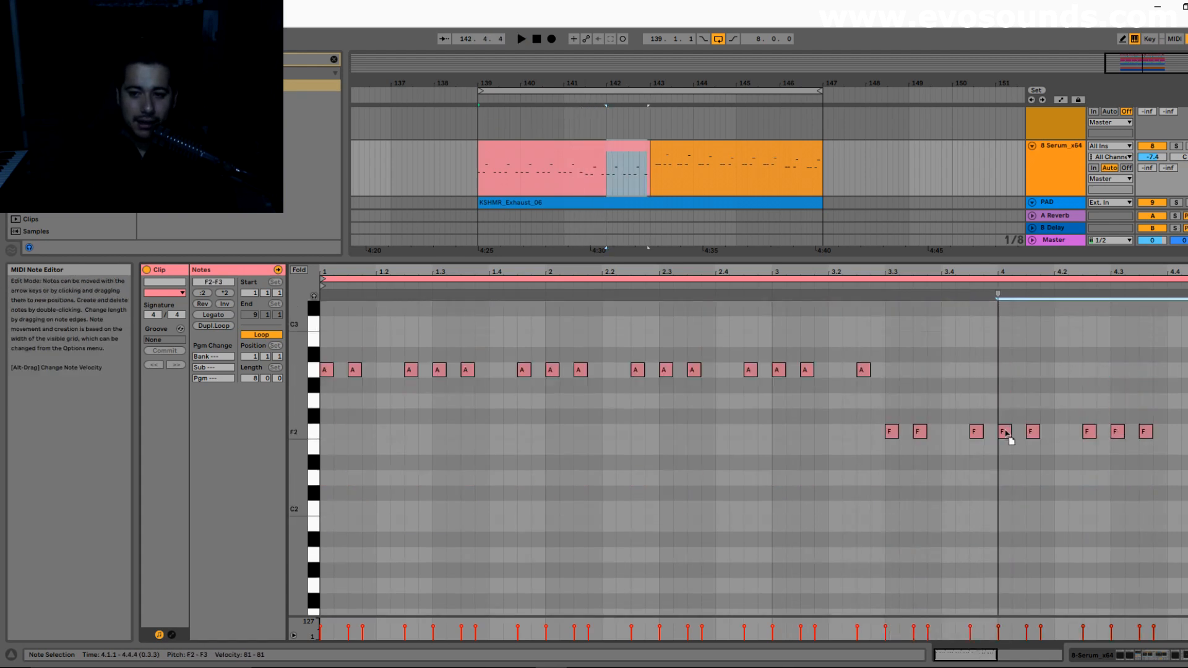
scroll(1006, 457, "up", 3)
left_click(1008, 537)
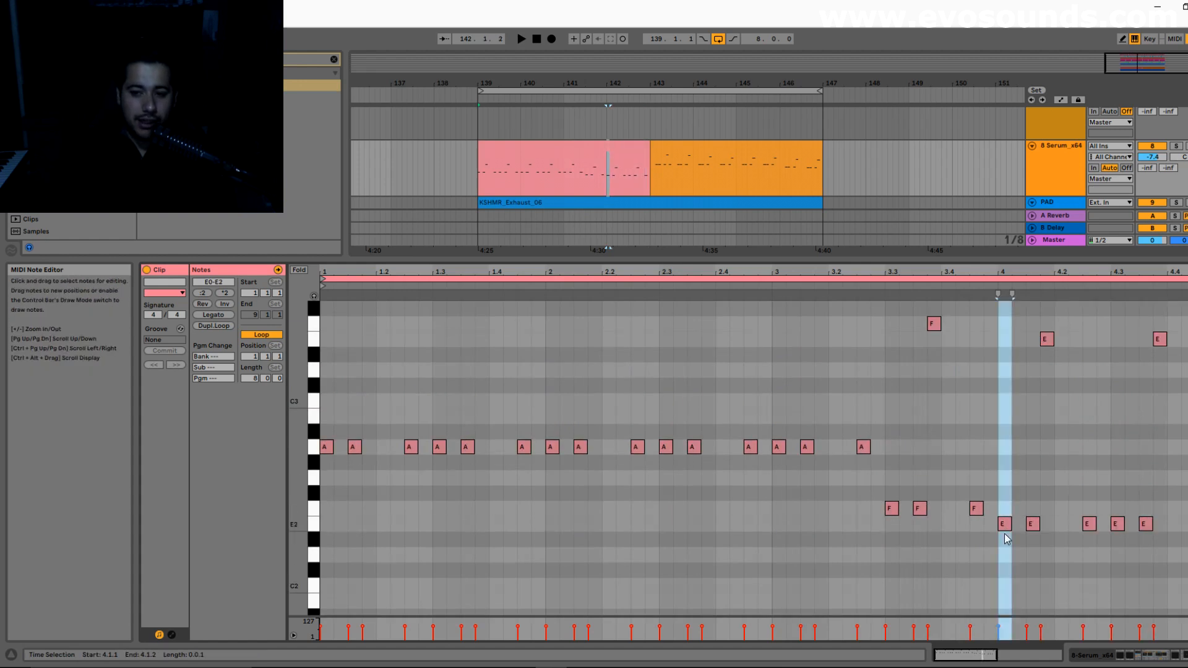
Raise the melody notes in the first half of bar 4 to G2 and G3 and listen to the clip
left_click_drag(1095, 310, 1095, 313)
scroll(1055, 517, "up", 5)
scroll(1055, 517, "down", 3)
left_click_drag(1013, 555, 1013, 509)
left_click_drag(1114, 590, 1186, 368)
key("space")
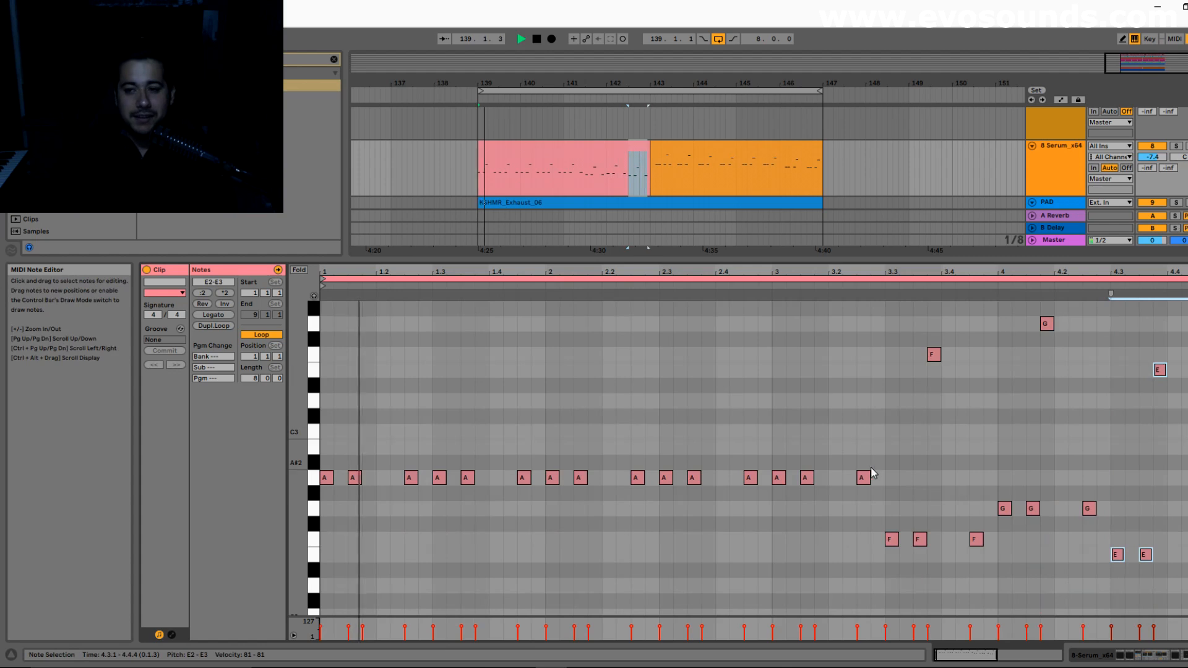
scroll(868, 468, "up", 4)
scroll(868, 468, "down", 3)
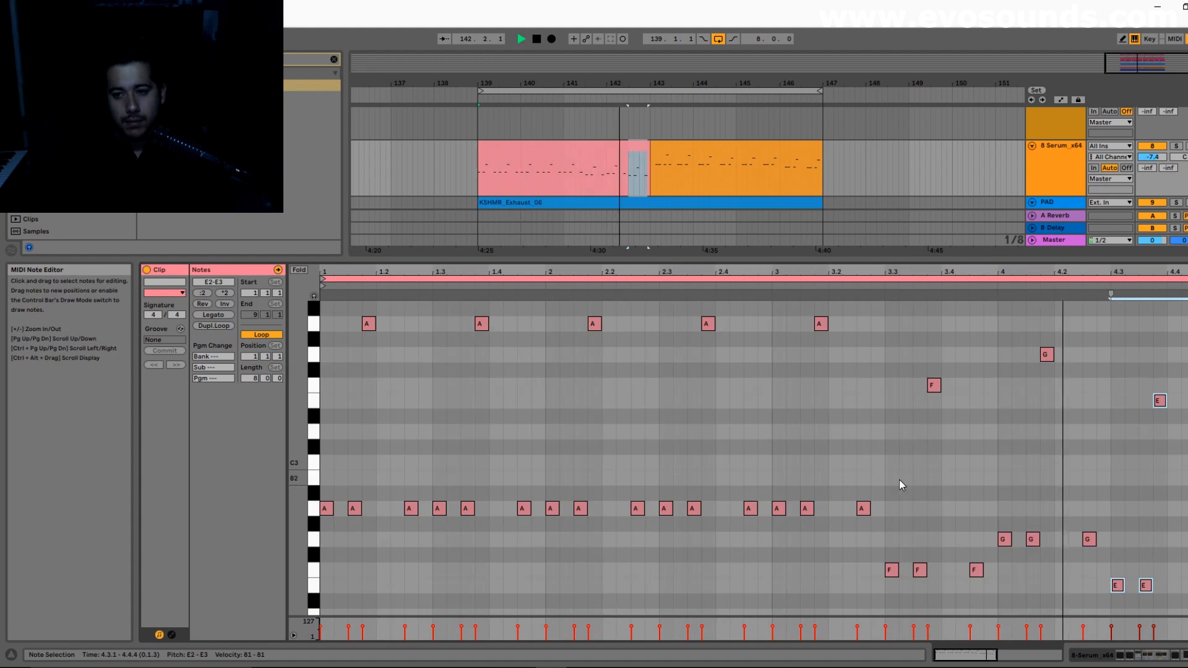
left_click(570, 150)
key("space")
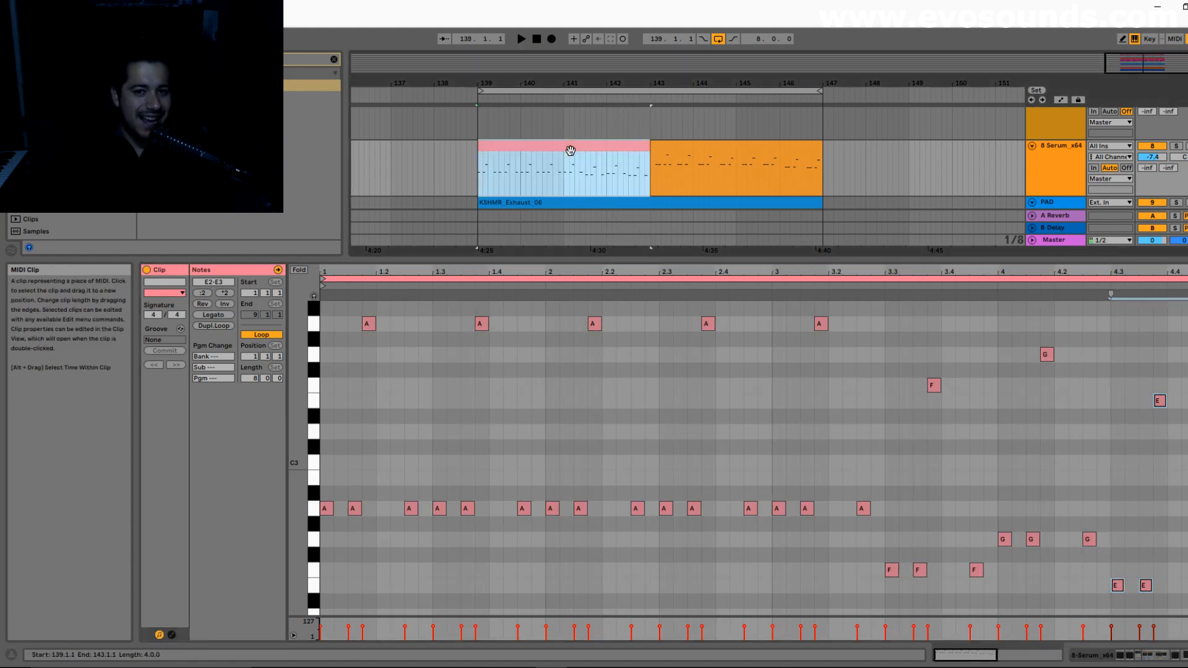
Delete the melody notes from 3.3.1 to the end of bar 4
left_click_drag(751, 272, 751, 250)
scroll(754, 433, "down", 1)
scroll(755, 489, "up", 1)
left_click_drag(711, 603, 941, 300)
key("Delete")
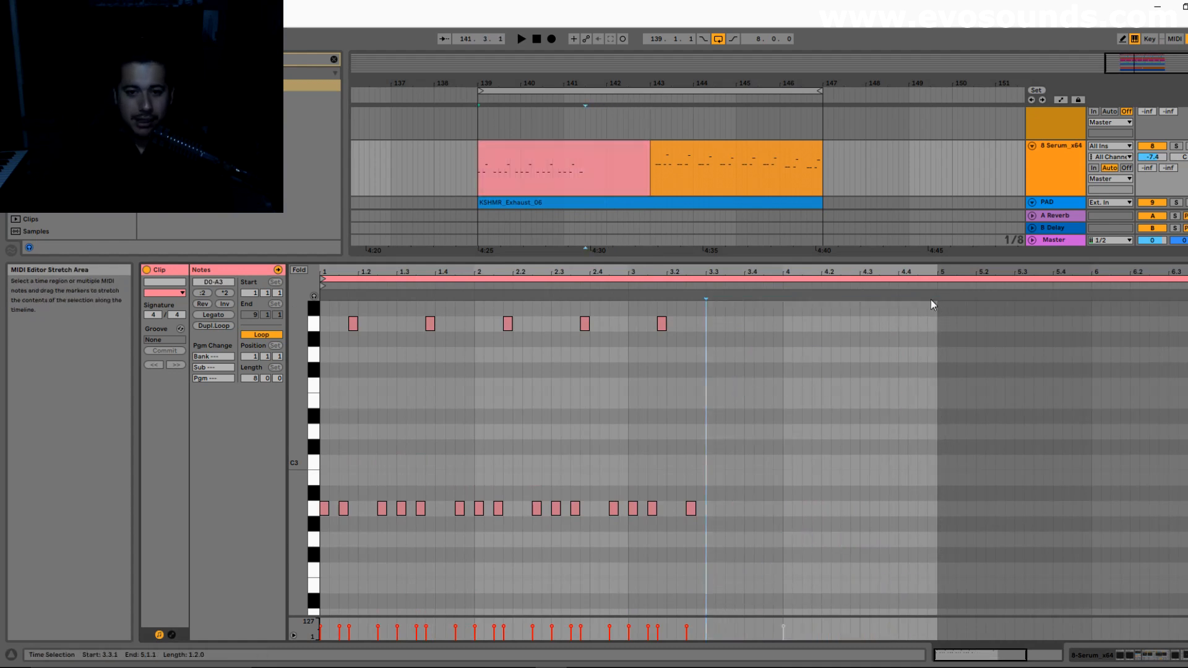
Duplicate bar 2's melody pattern into bar 3 and play the clip
left_click_drag(624, 527, 552, 344)
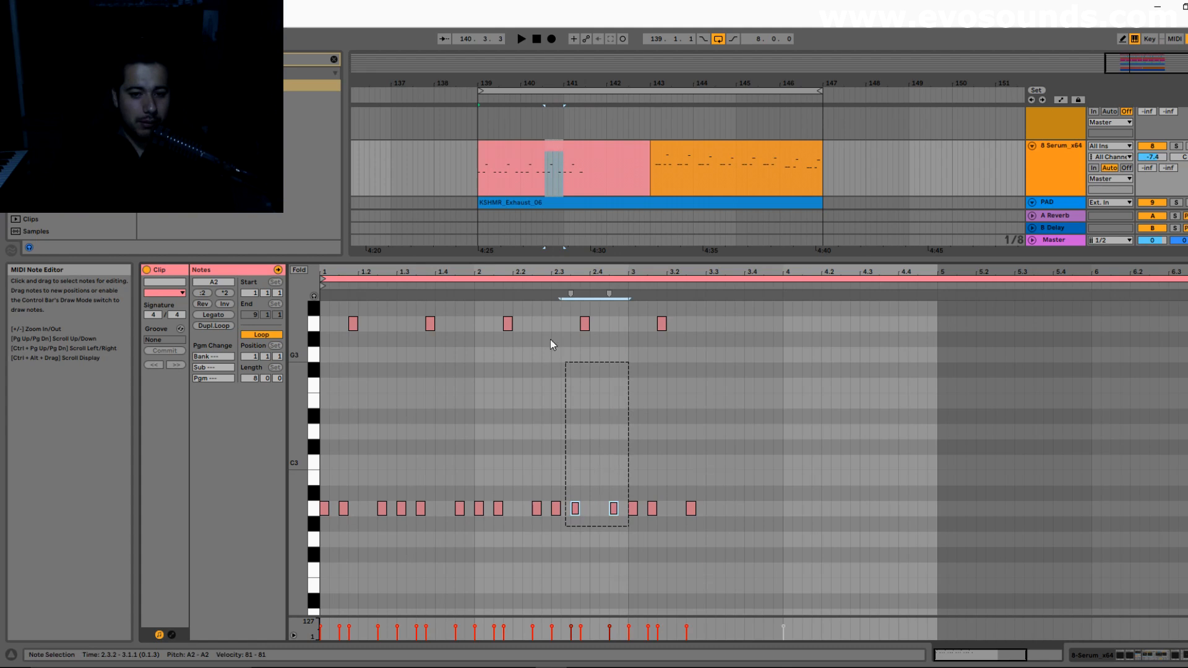
left_click_drag(488, 300, 475, 303)
key("ctrl+d")
key("space")
scroll(555, 351, "up", 1)
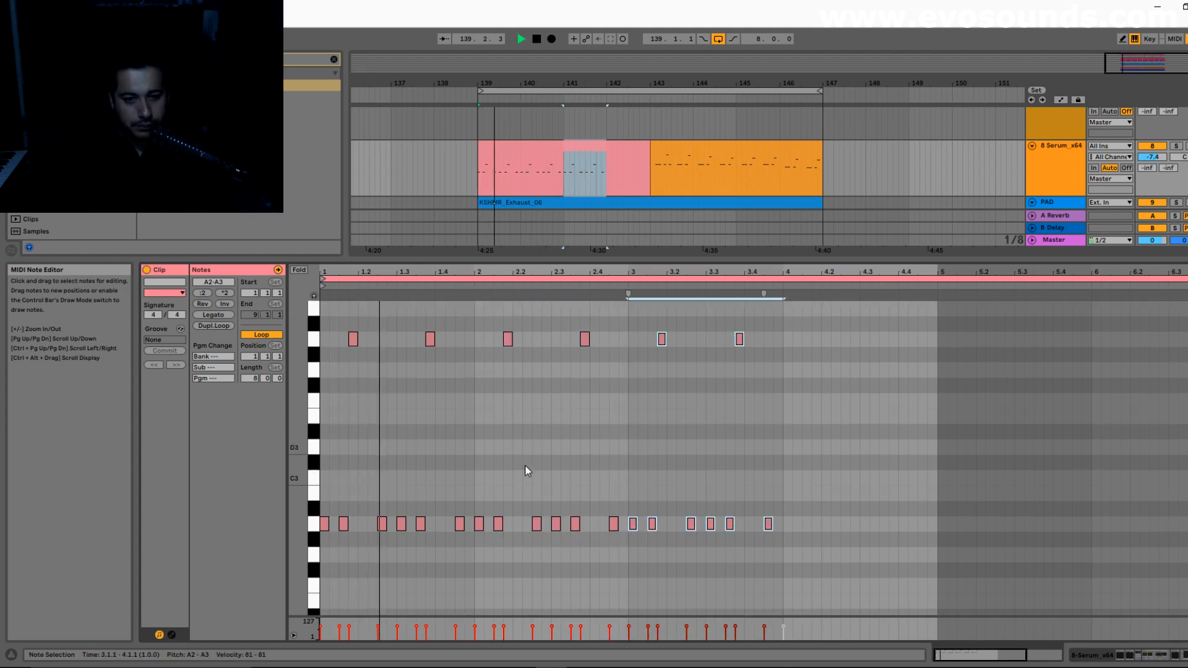
Lower all melody notes in bar 3 to F2 and F3
left_click_drag(475, 543, 621, 346)
left_click_drag(634, 541, 765, 314)
scroll(730, 443, "down", 5)
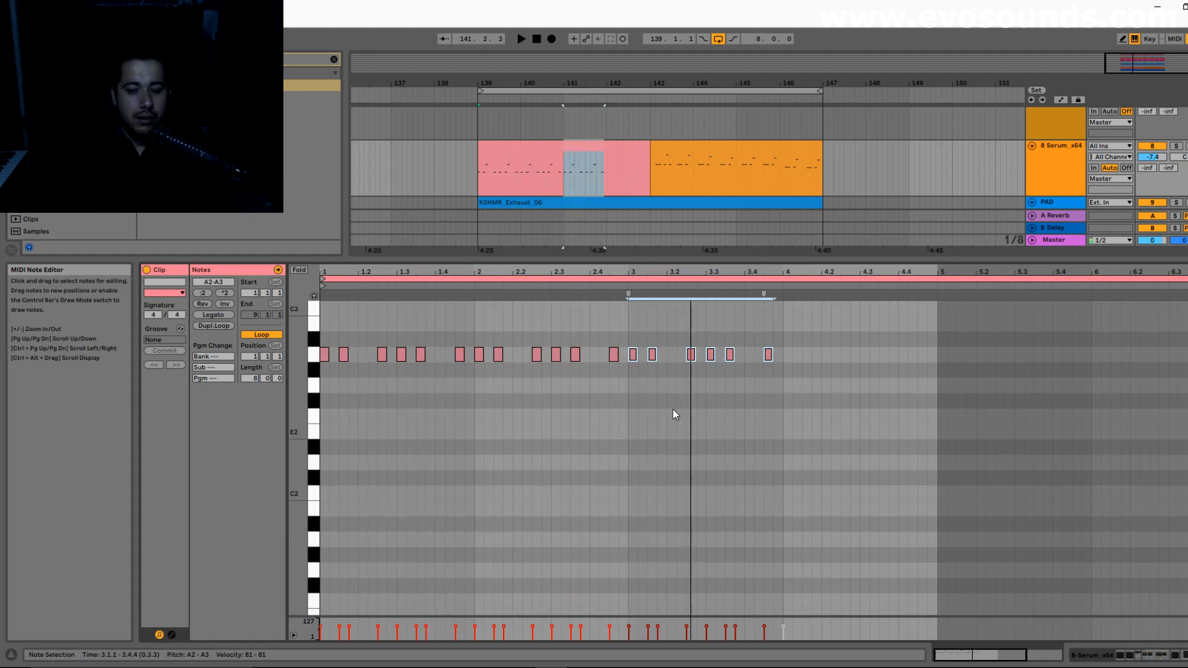
left_click_drag(634, 362, 632, 377)
key("space")
scroll(633, 423, "up", 4)
Duplicate bar 3's melody notes into bar 4 and lower the copies to E2 and E3
left_click_drag(782, 561, 639, 313)
key("ctrl+d")
left_click_drag(789, 540, 790, 556)
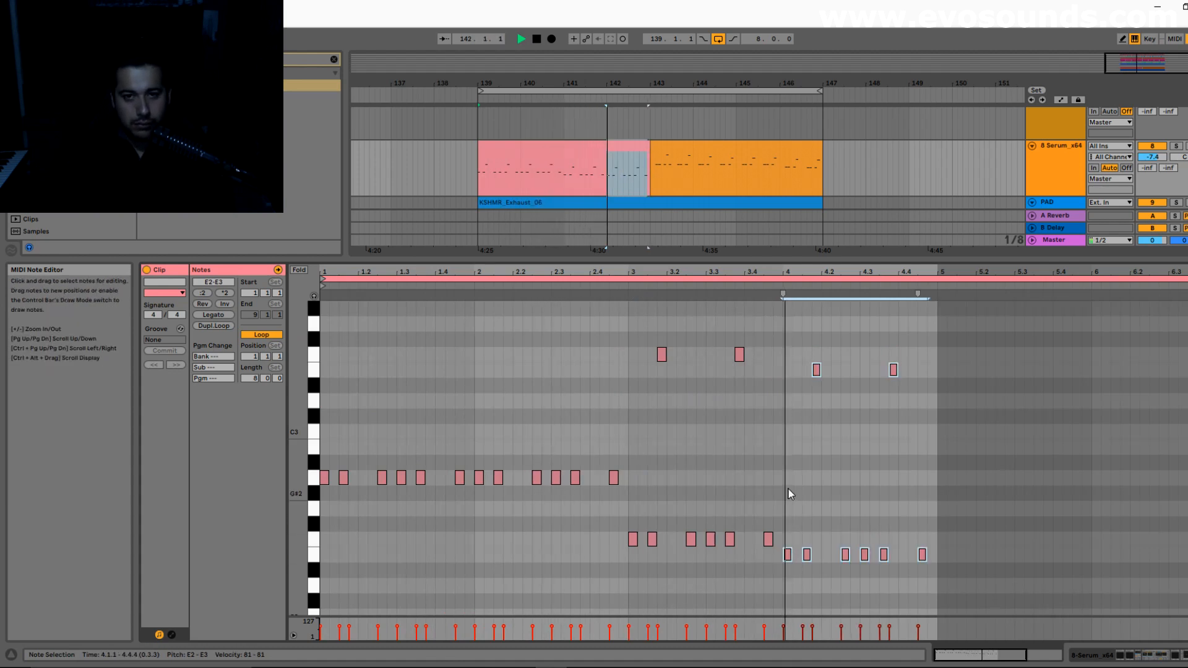
Duplicate the four-bar melody clip to bar 143 on the Serum track, replacing the orange clip there
left_click(588, 151)
key("ctrl+d")
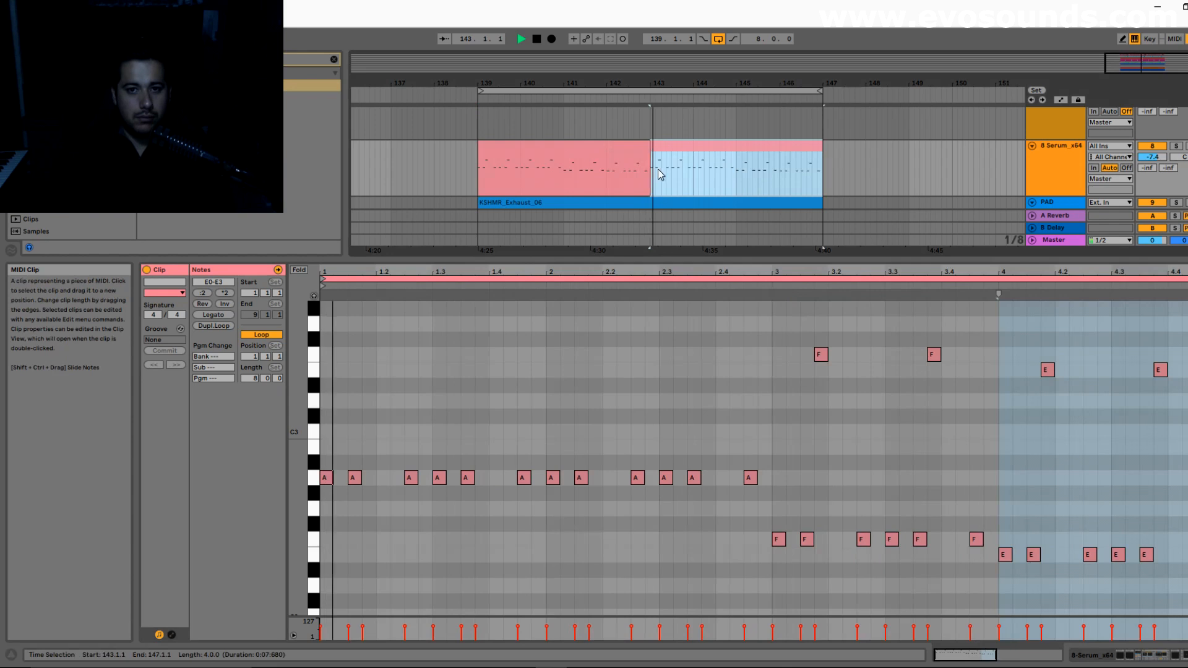
left_click(614, 183)
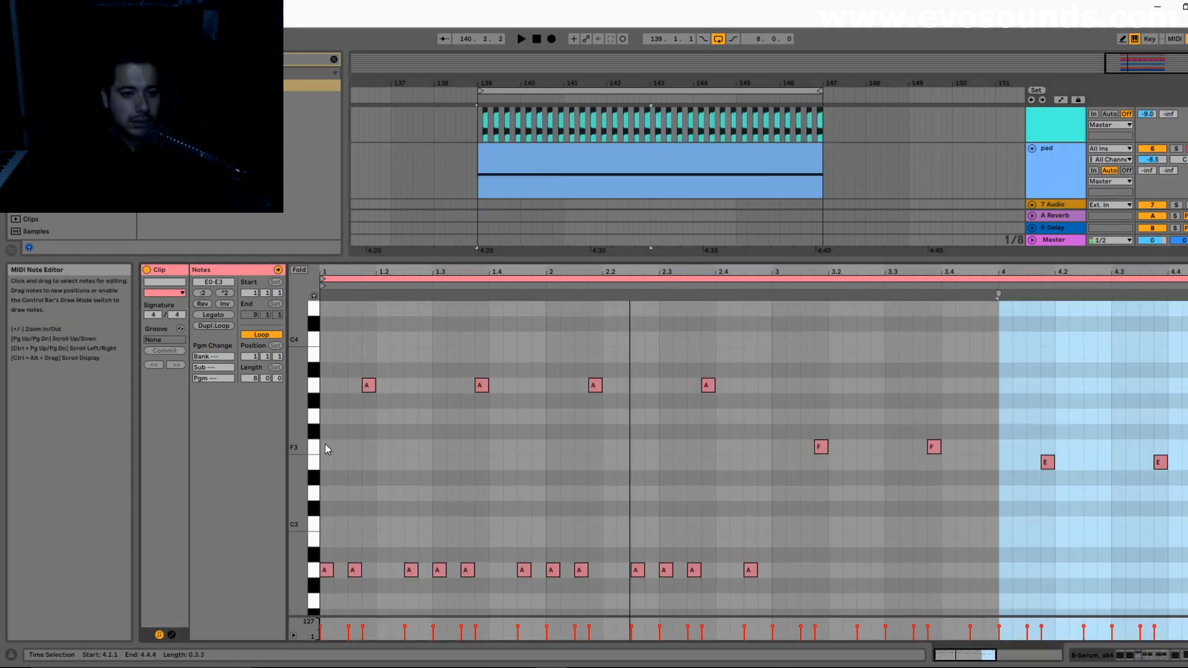
Add an A3 note at 1.2.4 in the melody's first bar and play the clip
left_click_drag(315, 445, 297, 446)
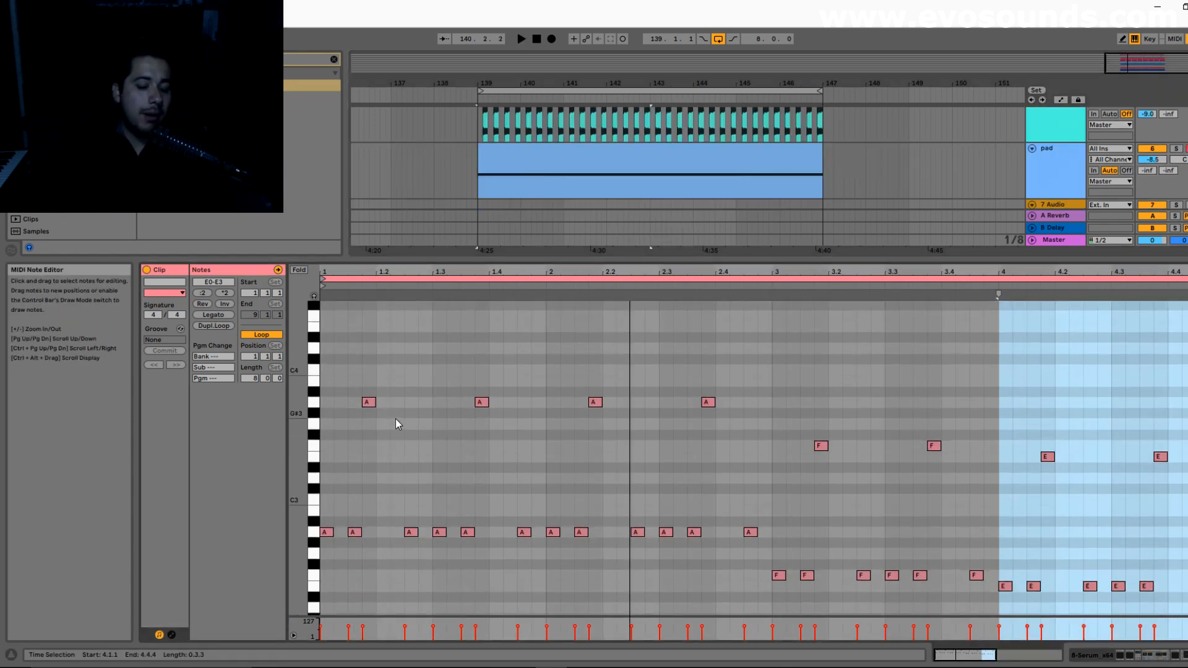
double_click(426, 532)
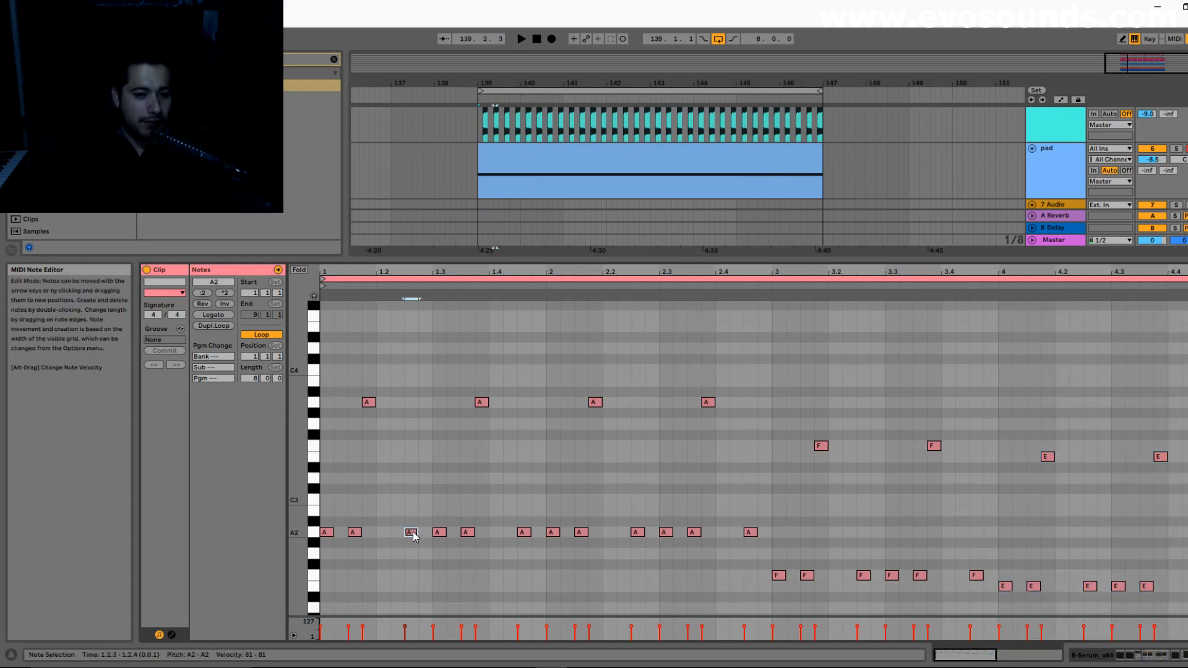
left_click_drag(425, 533, 426, 403)
key("space")
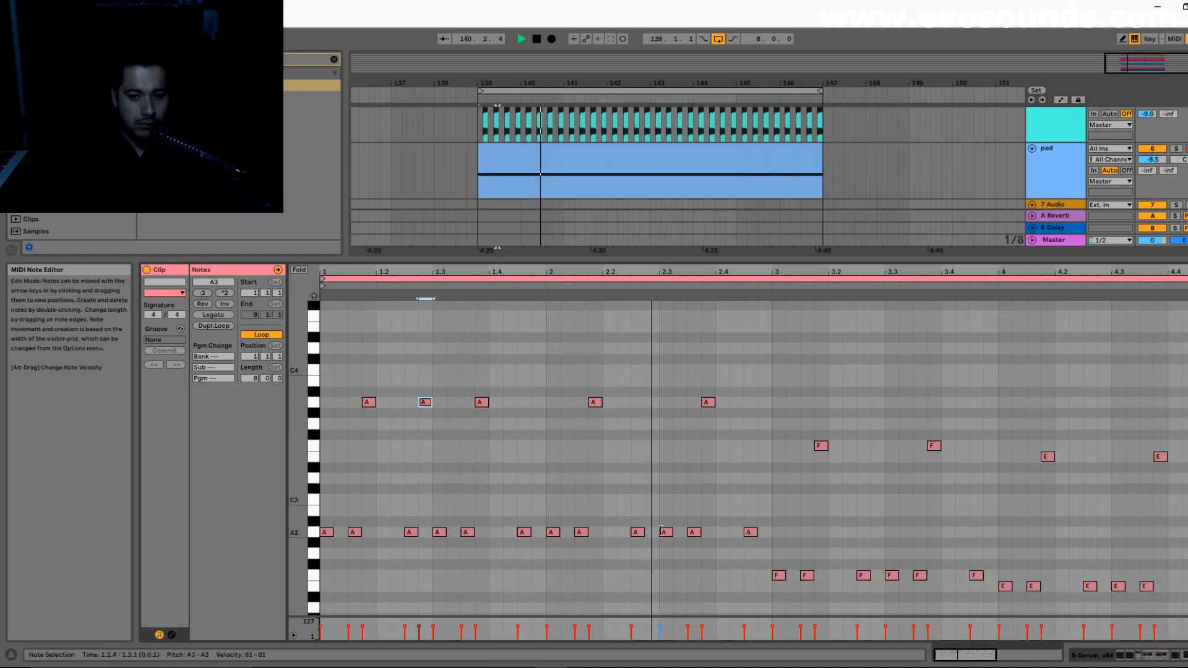
scroll(799, 529, "down", 2)
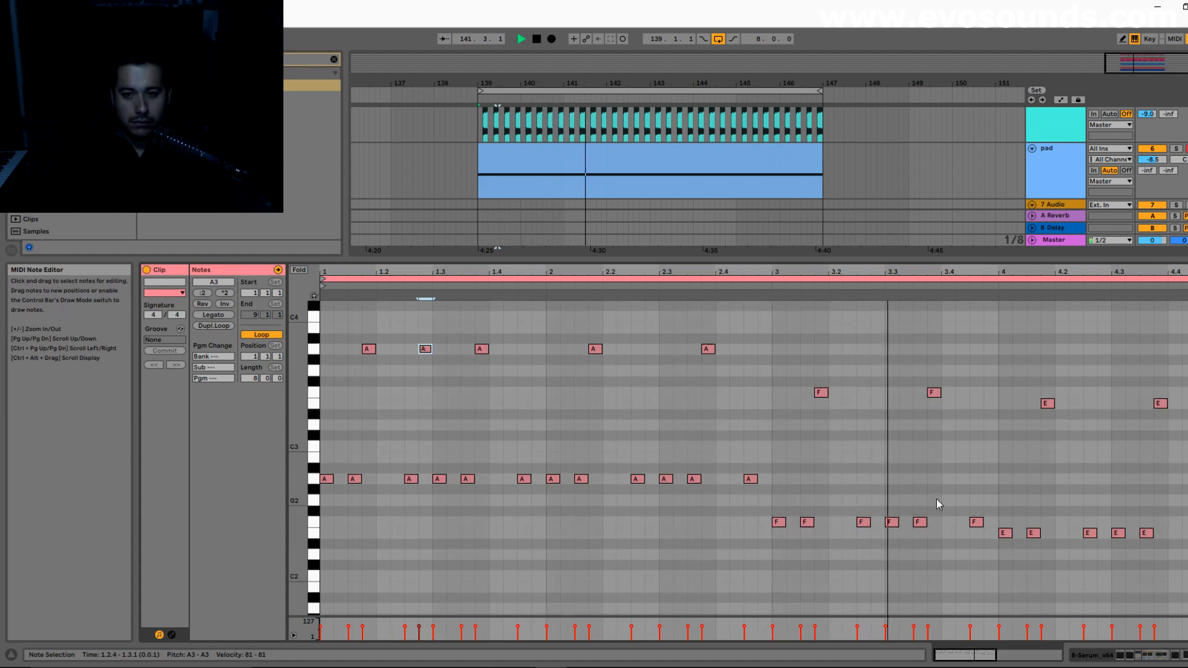
left_click(1081, 509)
left_click(1187, 532)
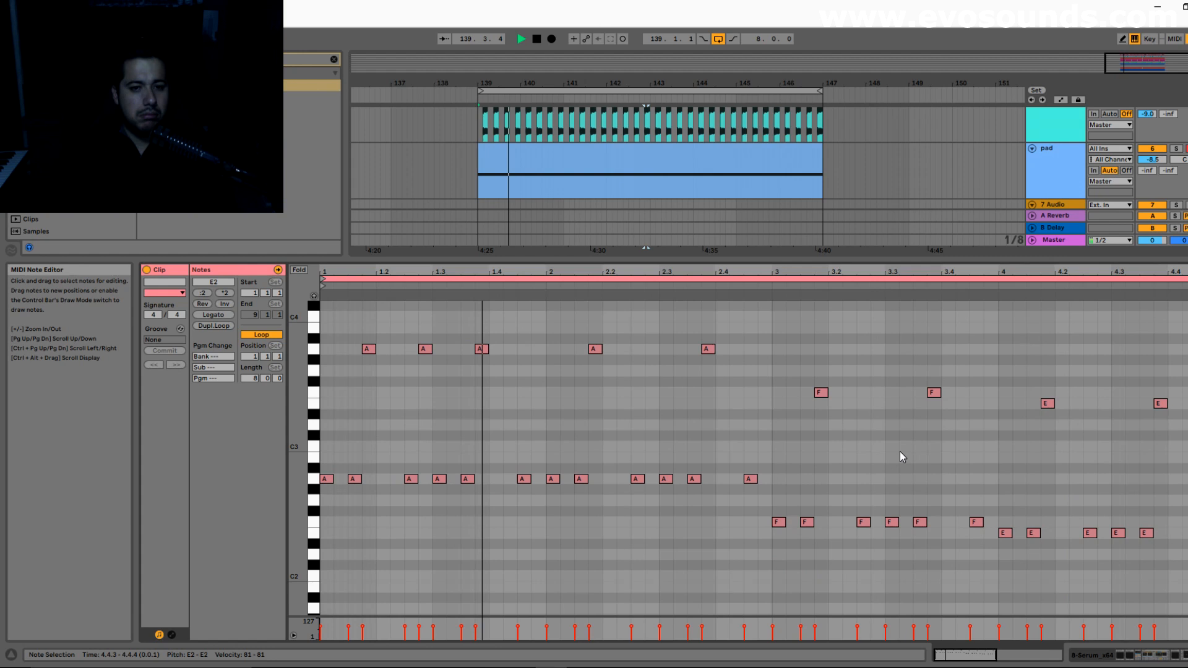
scroll(474, 429, "up", 2)
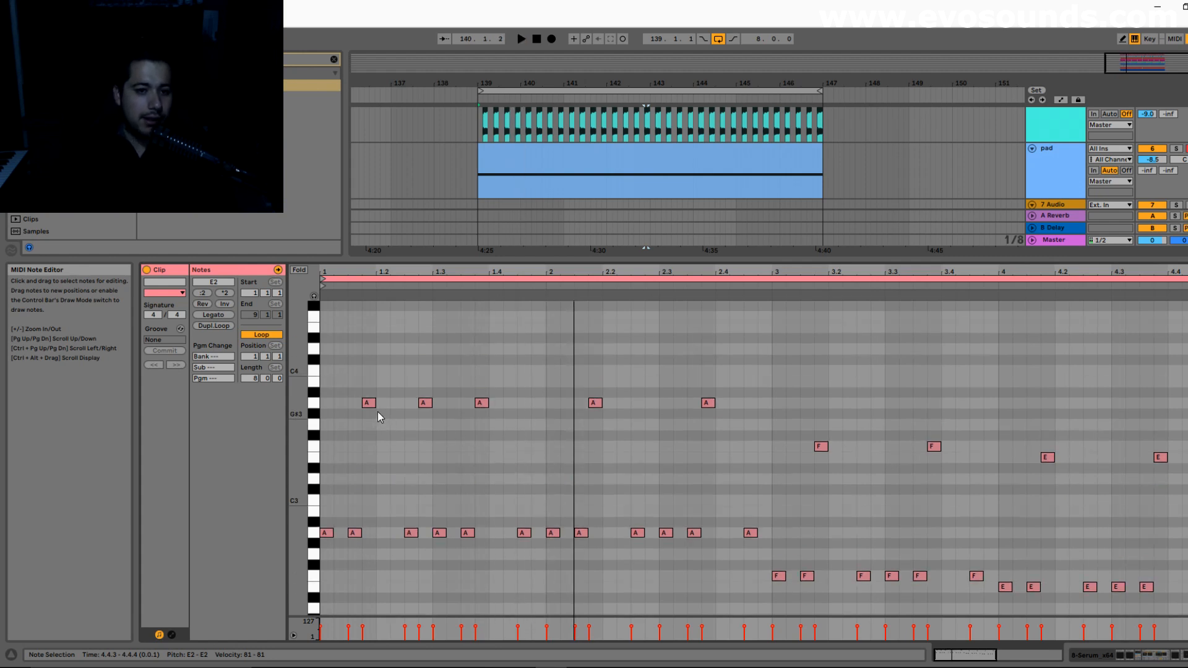
Raise the three upper notes in bar 1 to E4 and play the clip
scroll(370, 409, "up", 2)
left_click_drag(362, 470, 499, 442)
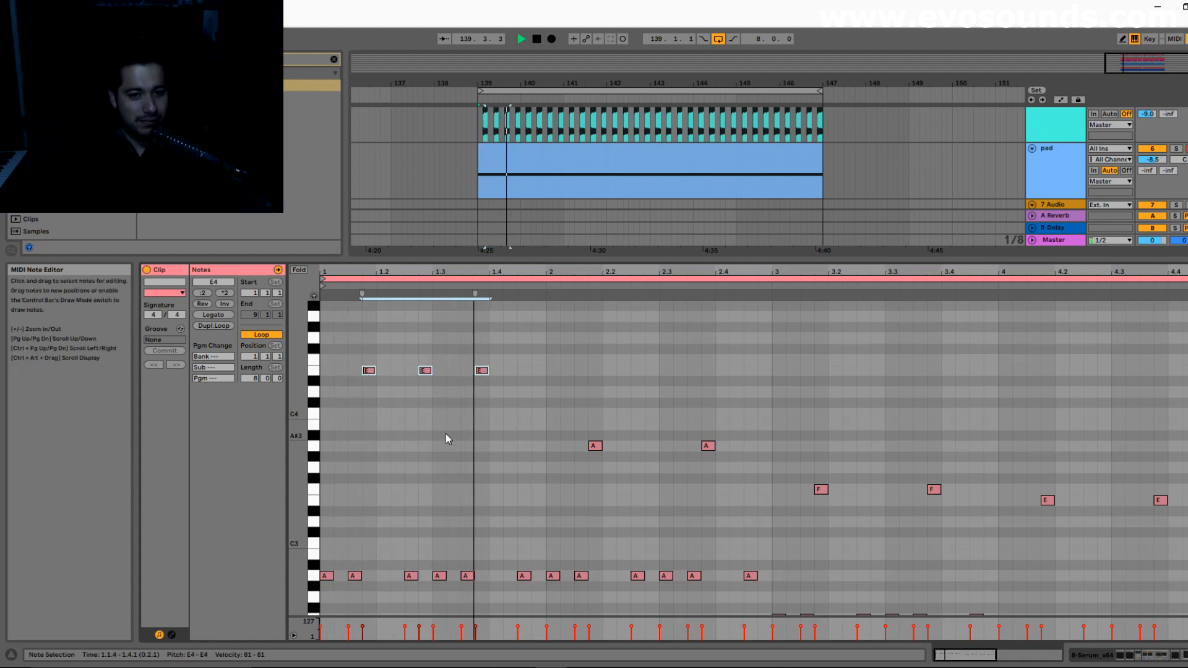
key("space")
Try an ascending line in bar 1 by setting its upper notes to A3, B3 and C4 during playback
left_click(369, 387)
left_click_drag(368, 373, 370, 446)
left_click_drag(425, 371, 428, 413)
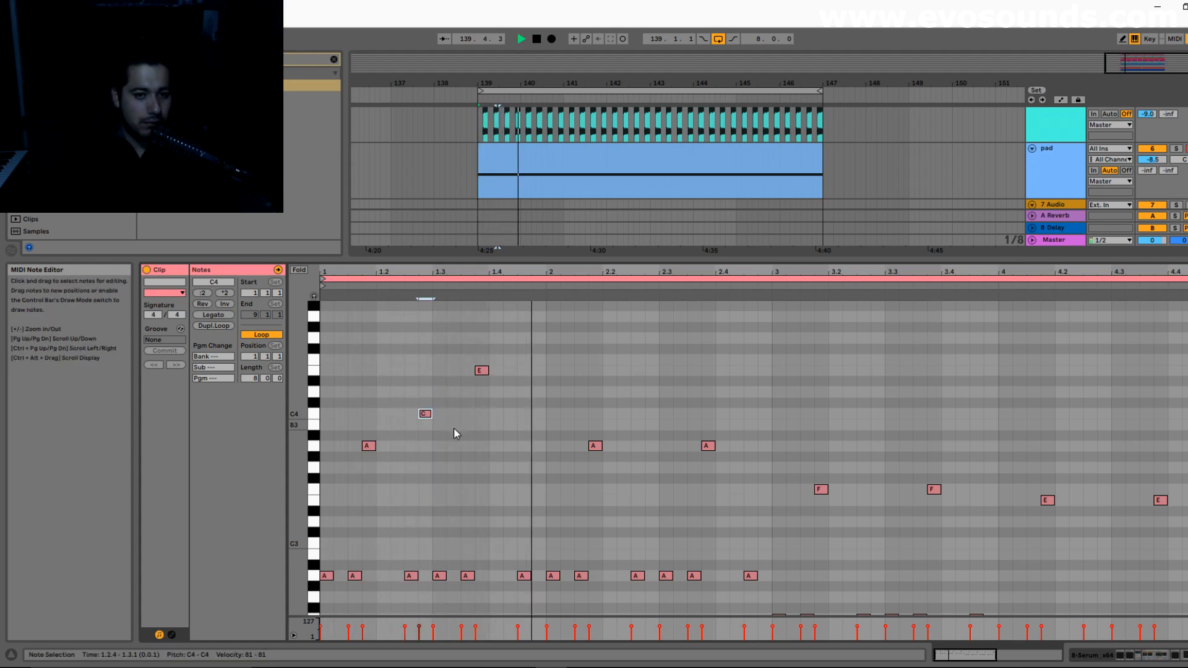
mouse_move(427, 415)
left_mouse_down()
mouse_move(425, 371)
mouse_move(426, 425)
left_mouse_up()
key("space")
left_click_drag(481, 371, 483, 416)
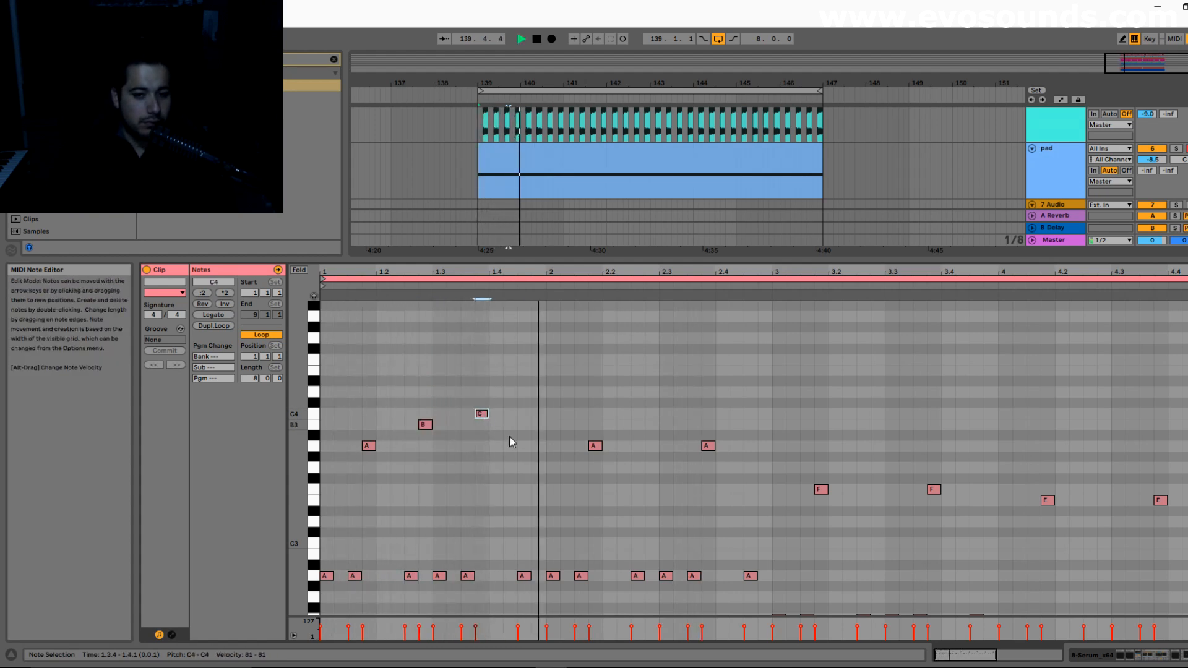
Set the upper notes in bar 1 back to E4 and delete the middle one
left_click_drag(426, 425, 427, 446)
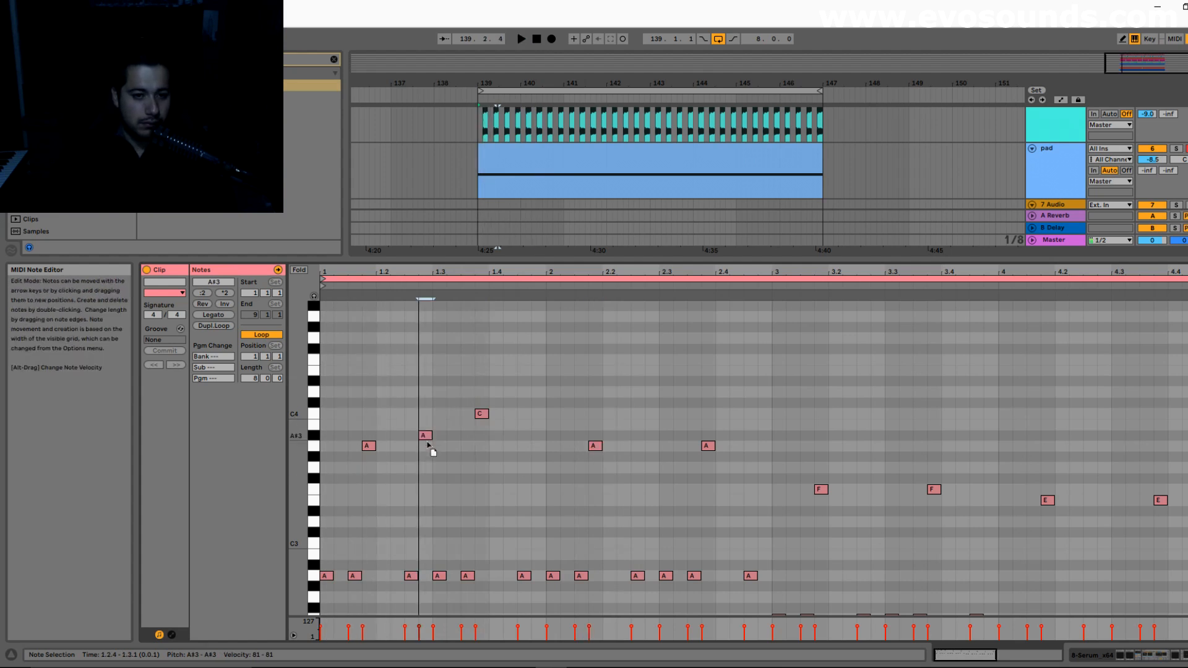
left_click_drag(482, 414, 486, 371)
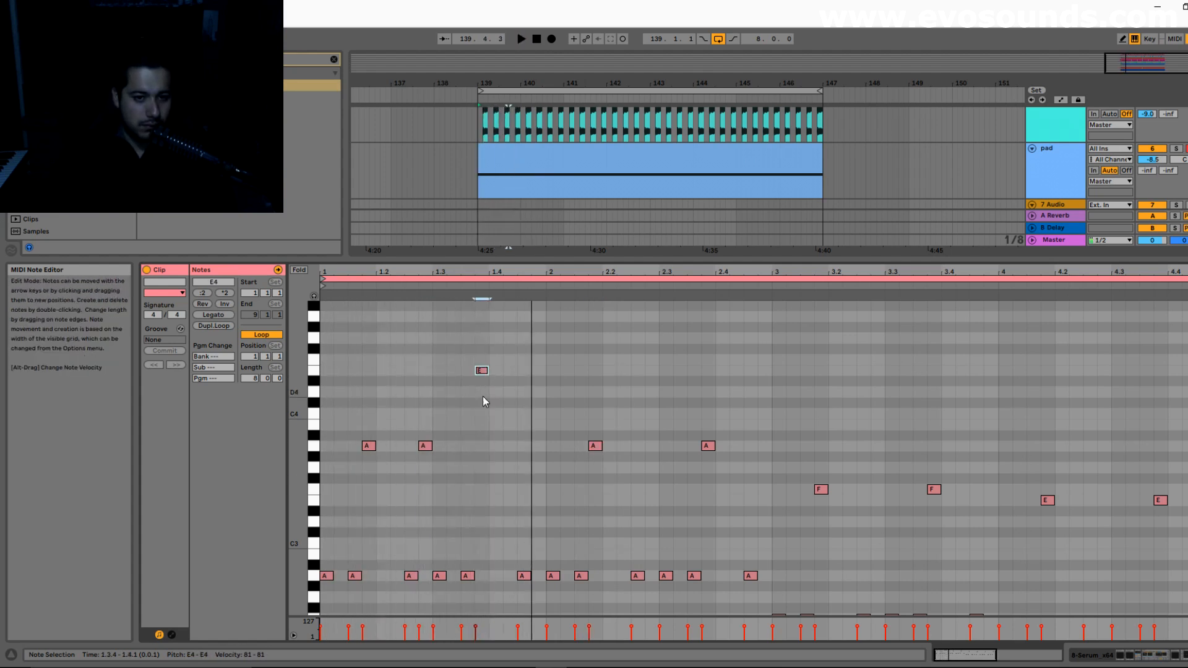
left_click_drag(425, 446, 430, 374)
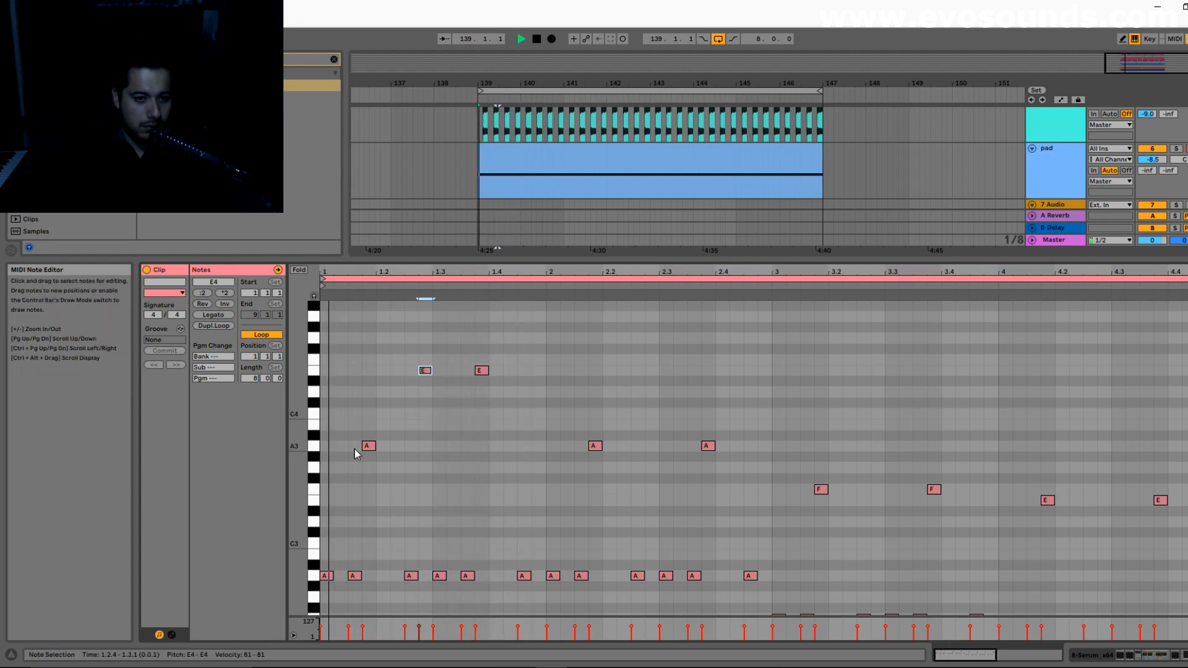
left_click_drag(369, 446, 369, 371)
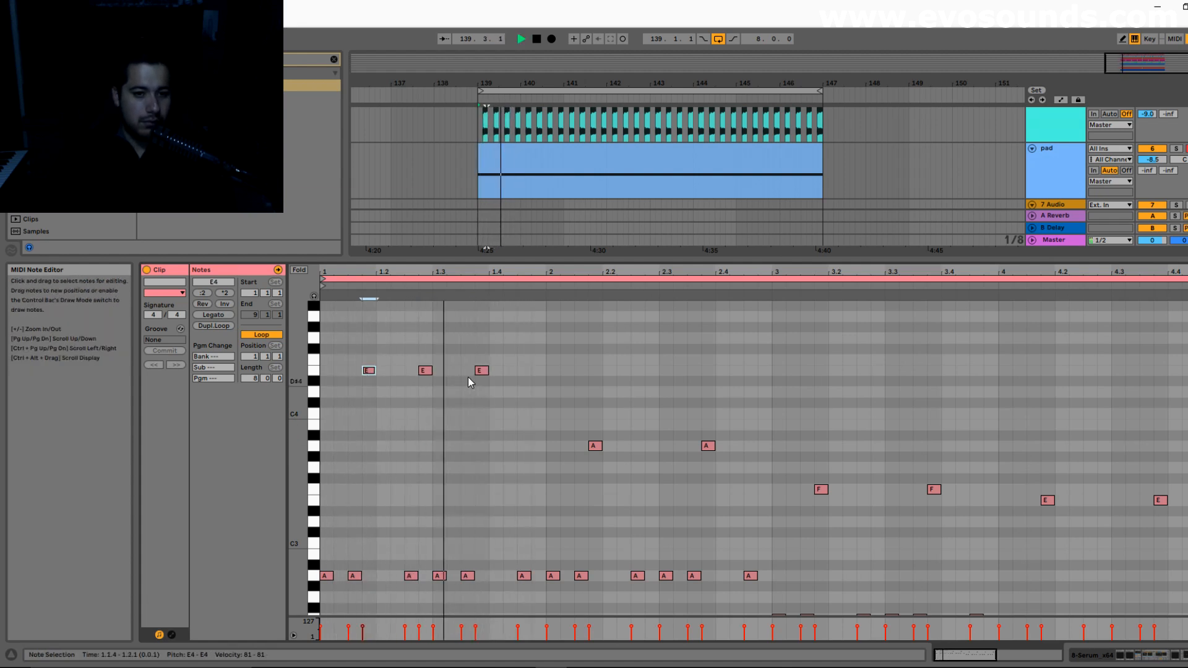
double_click(426, 372)
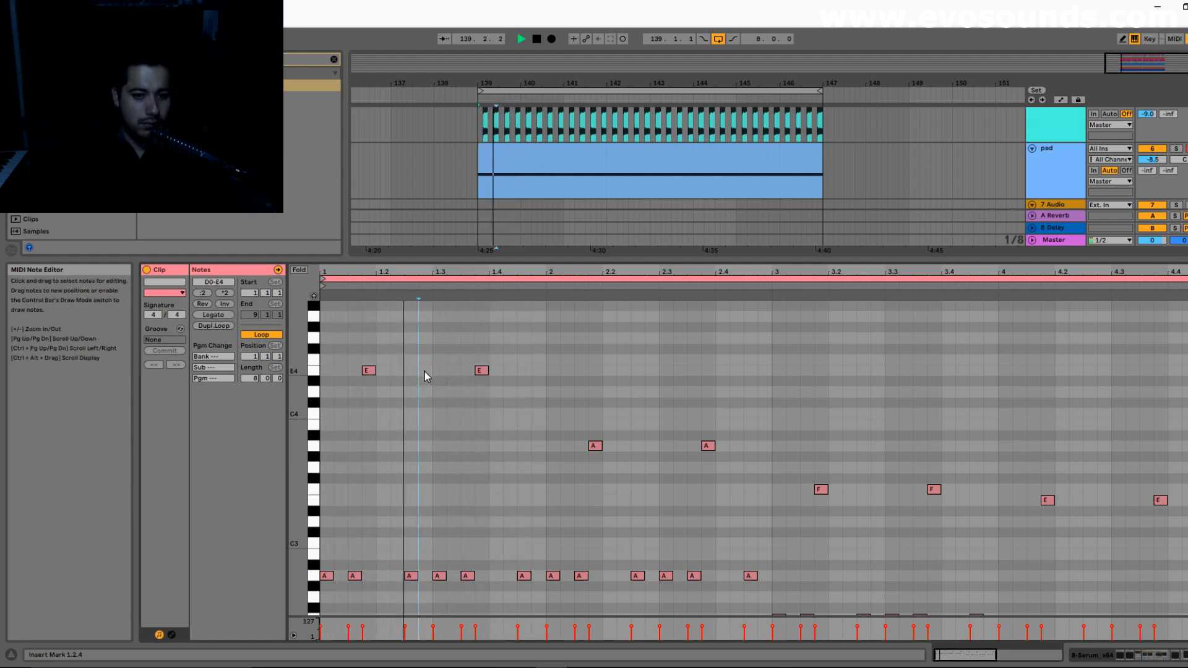
Raise the two upper notes in bar 2 to D4 and C4
left_click_drag(581, 461, 751, 441)
key("space")
left_click_drag(597, 446, 603, 392)
left_click(708, 392)
left_click_drag(707, 392, 710, 411)
Add an A3 note at 2.4.4 at the end of bar 2
double_click(763, 575)
left_click_drag(764, 575, 767, 432)
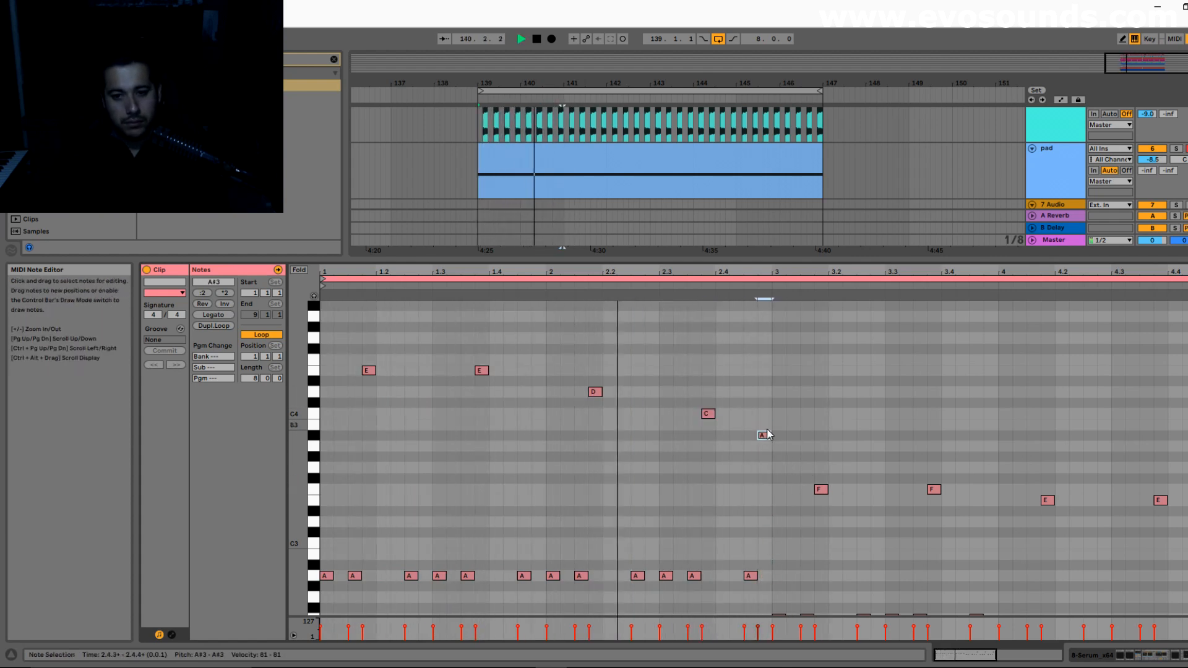
key("Down")
key("Down")
Raise the first upper note in bar 3 to C4 and play the clip
scroll(778, 436, "down", 3)
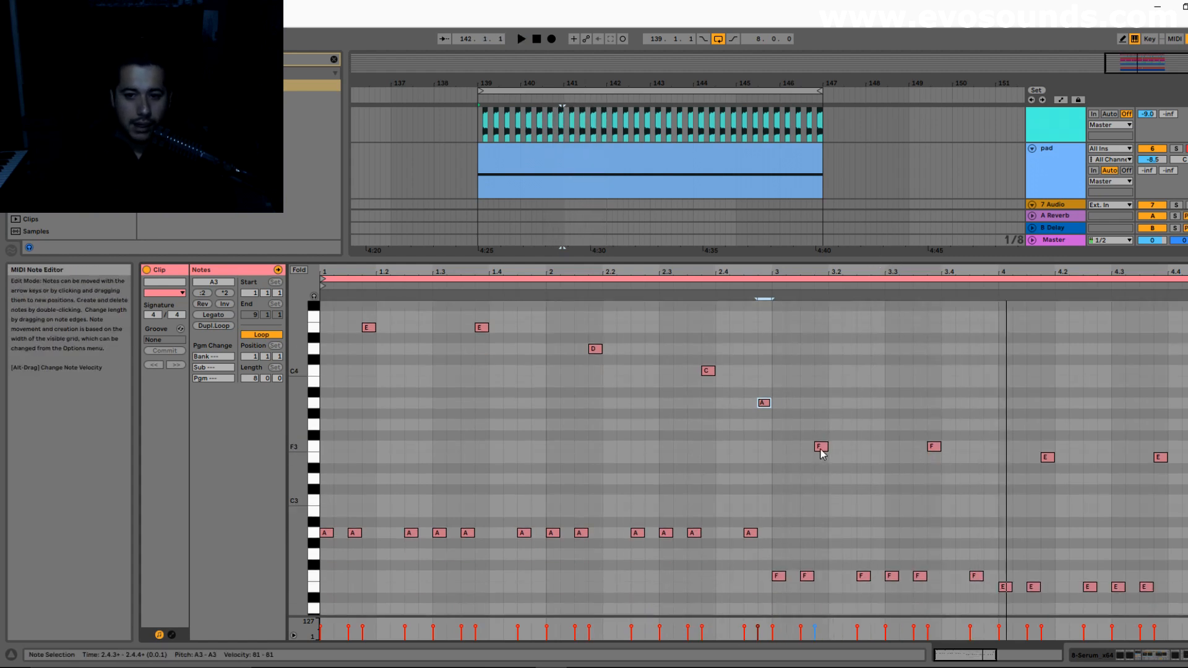
left_click(934, 446)
key("Up")
key("minus")
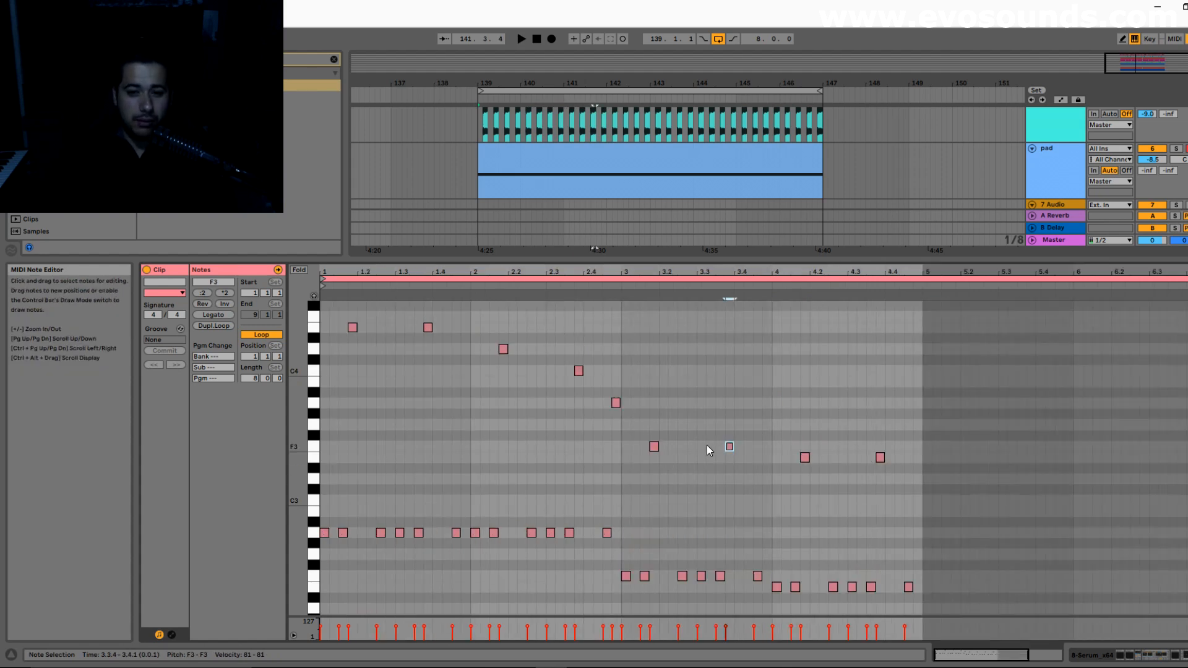
left_click_drag(654, 450, 654, 430)
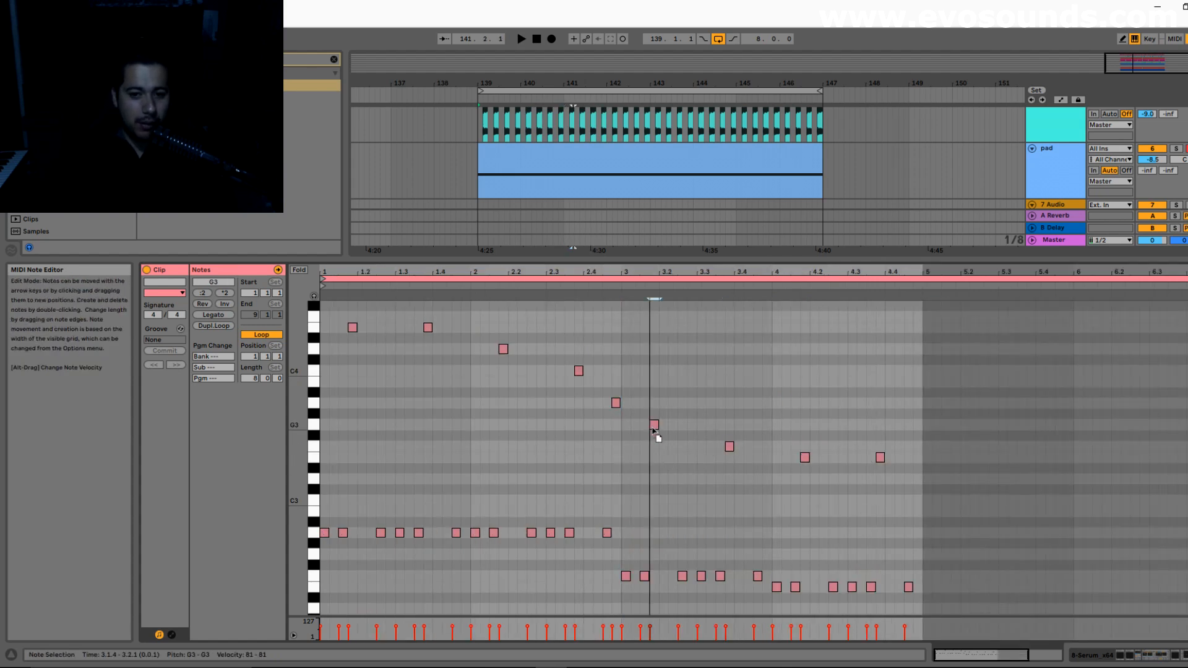
key("space")
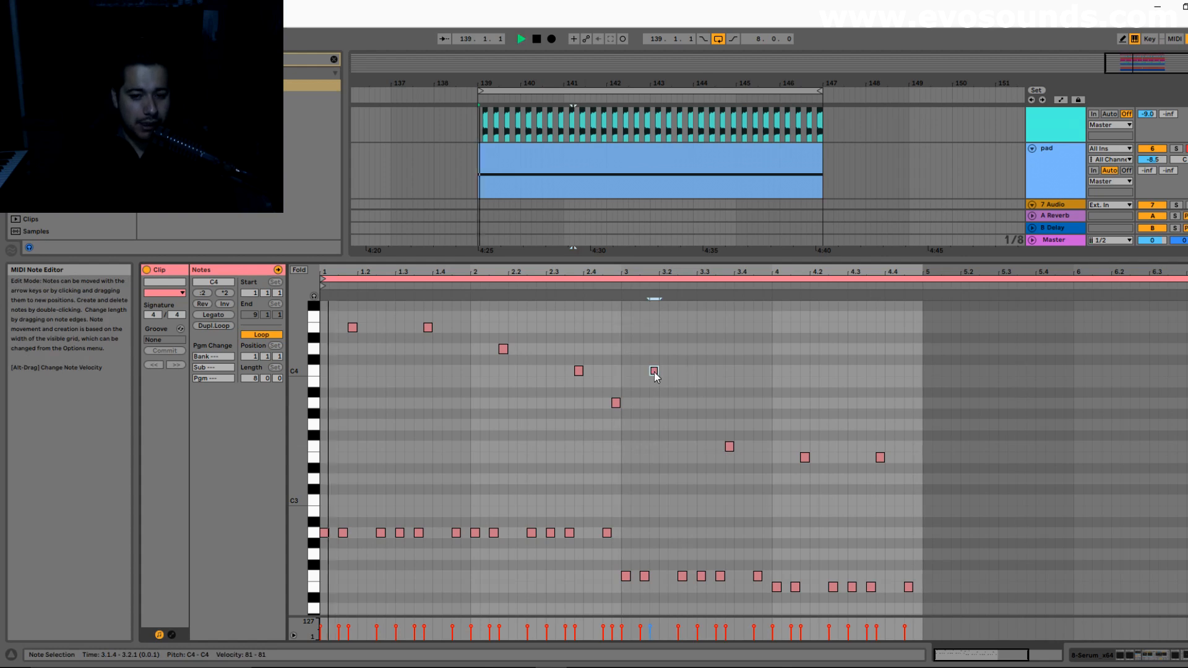
left_click_drag(297, 454, 316, 455)
scroll(561, 464, "up", 2)
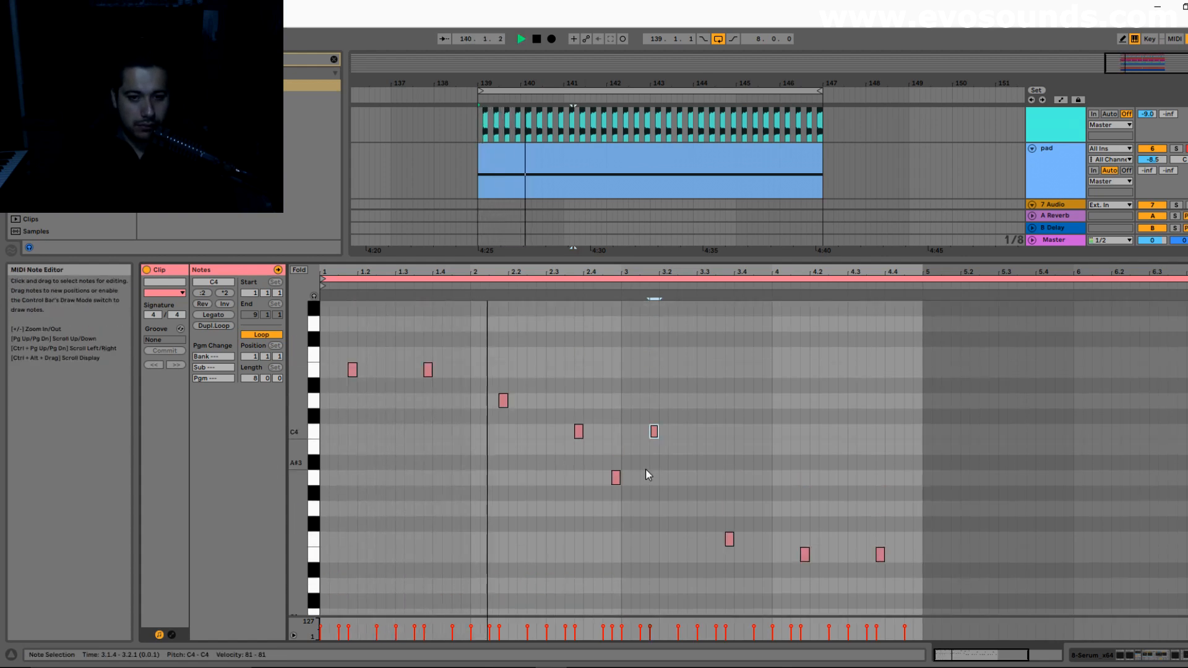
scroll(644, 469, "down", 2)
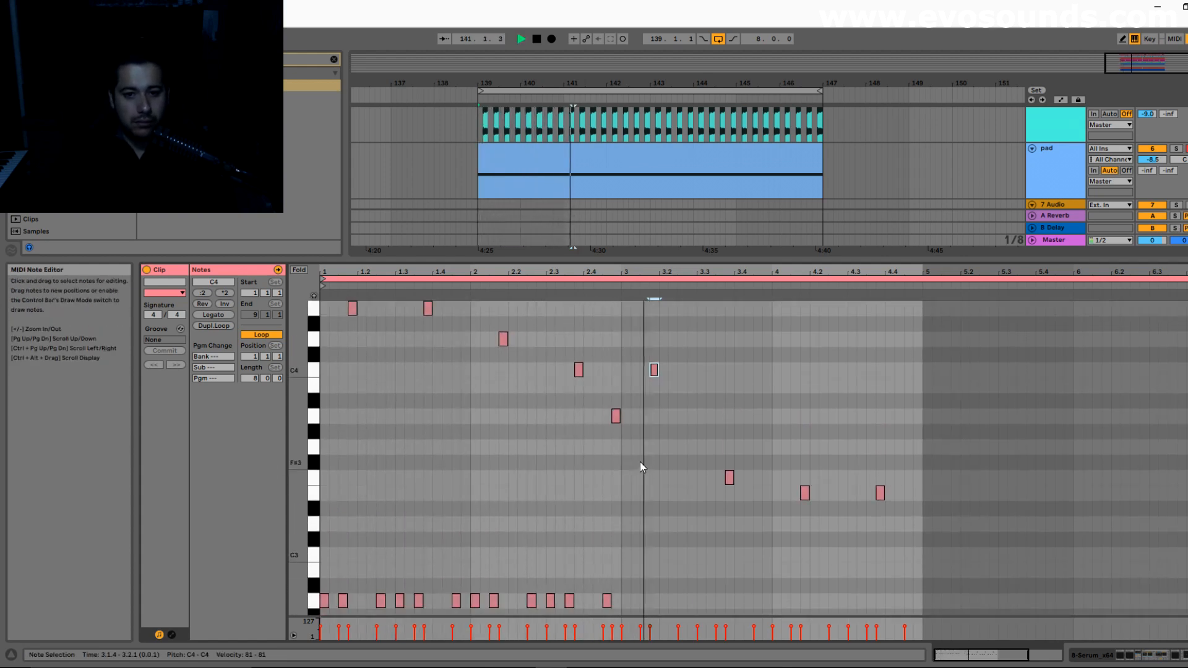
Lower bar 3's first upper note to A3 and bar 2's second upper note to B3, and play the clip
key("space")
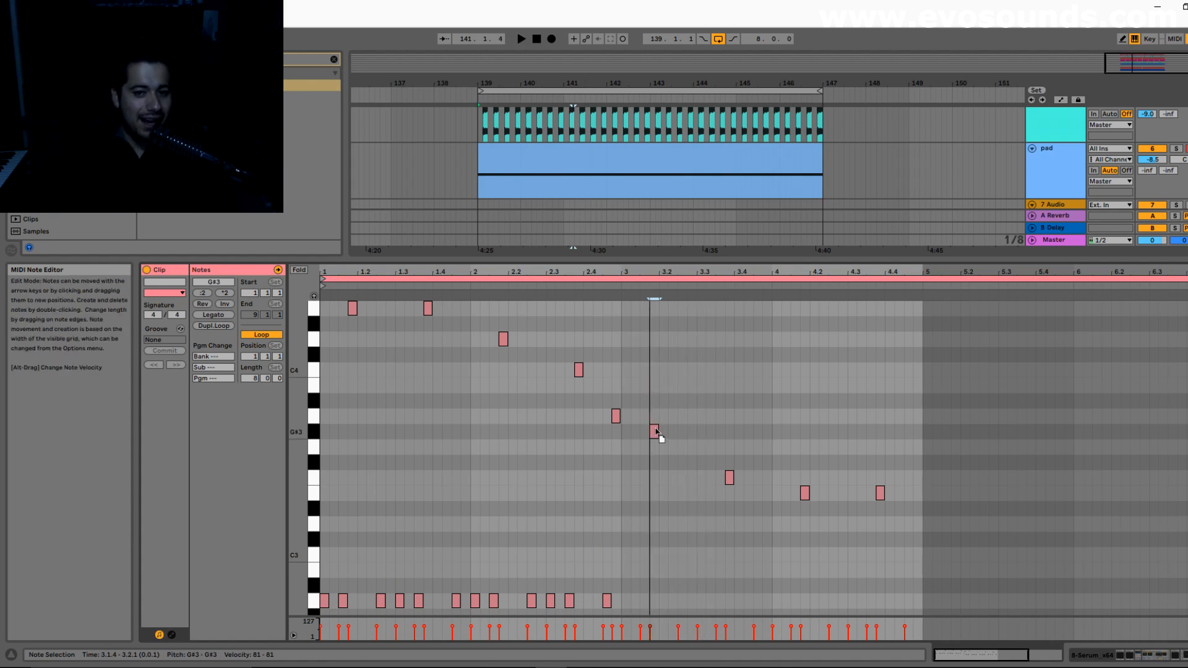
left_click_drag(578, 370, 578, 386)
key("space")
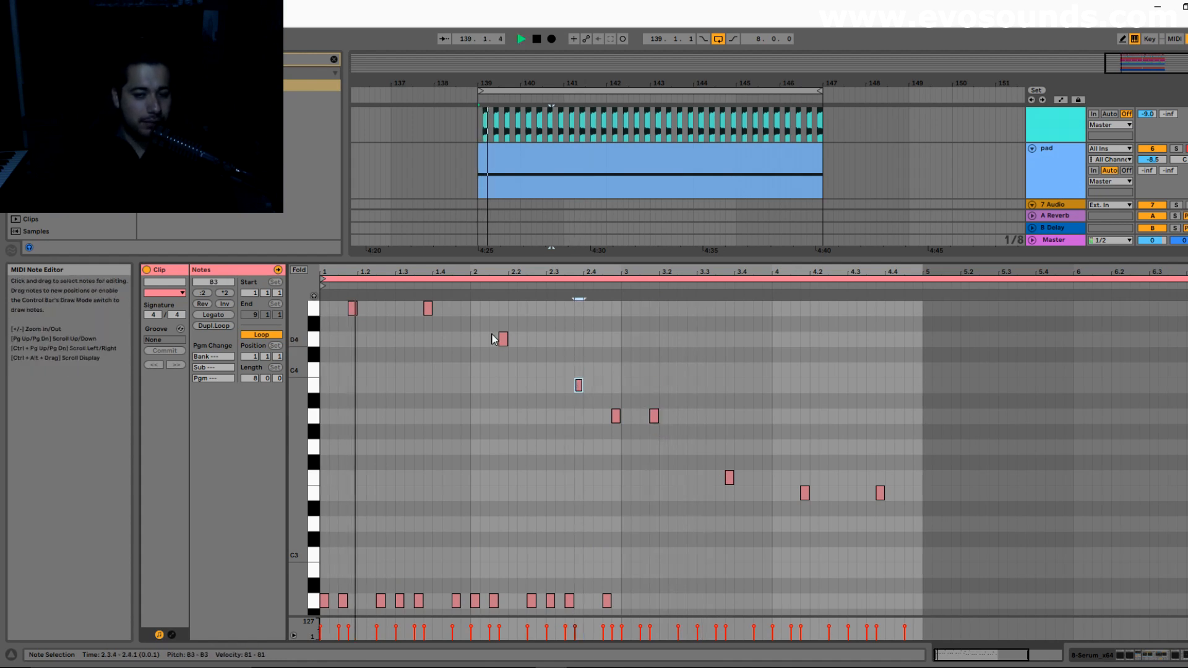
scroll(573, 387, "up", 1)
scroll(573, 386, "up", 1)
scroll(573, 385, "down", 2)
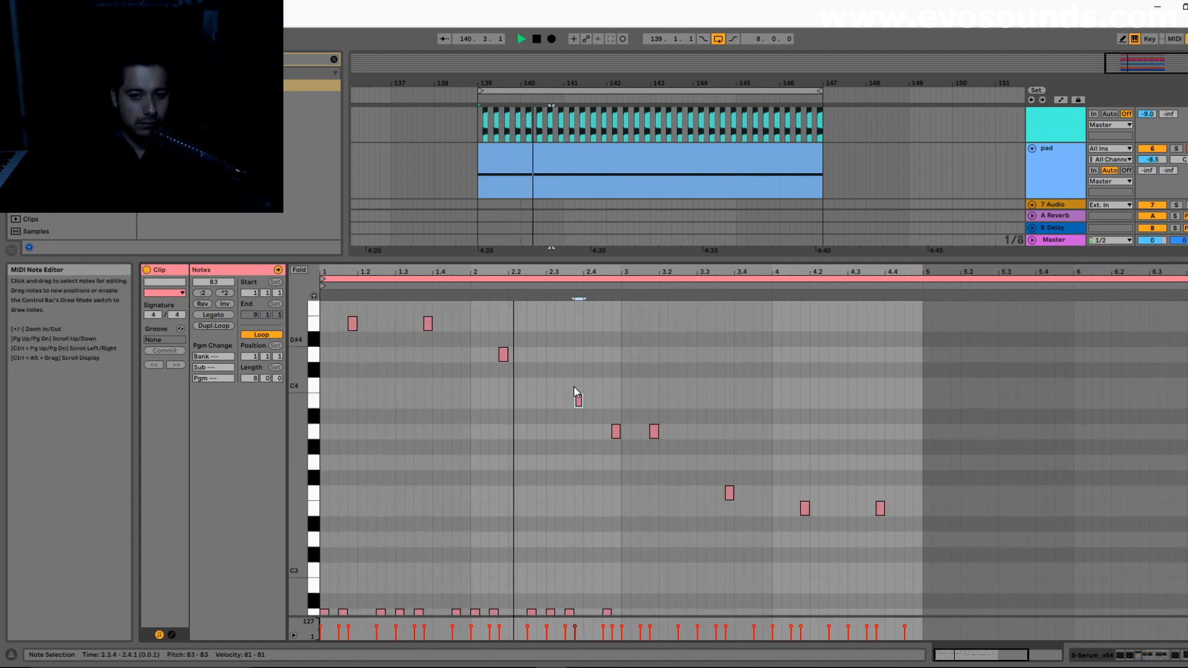
scroll(573, 386, "down", 1)
scroll(574, 386, "up", 1)
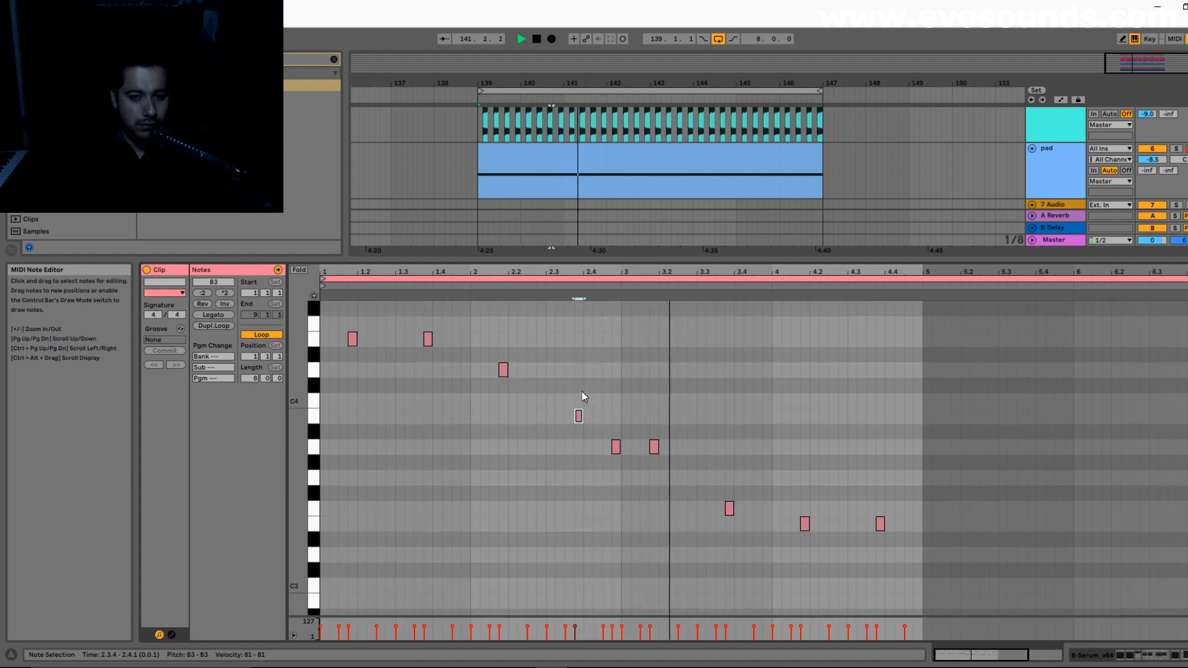
scroll(585, 396, "down", 1)
Delete the upper note at 2.4.4 and raise bar 3's second upper note to A3
double_click(617, 386)
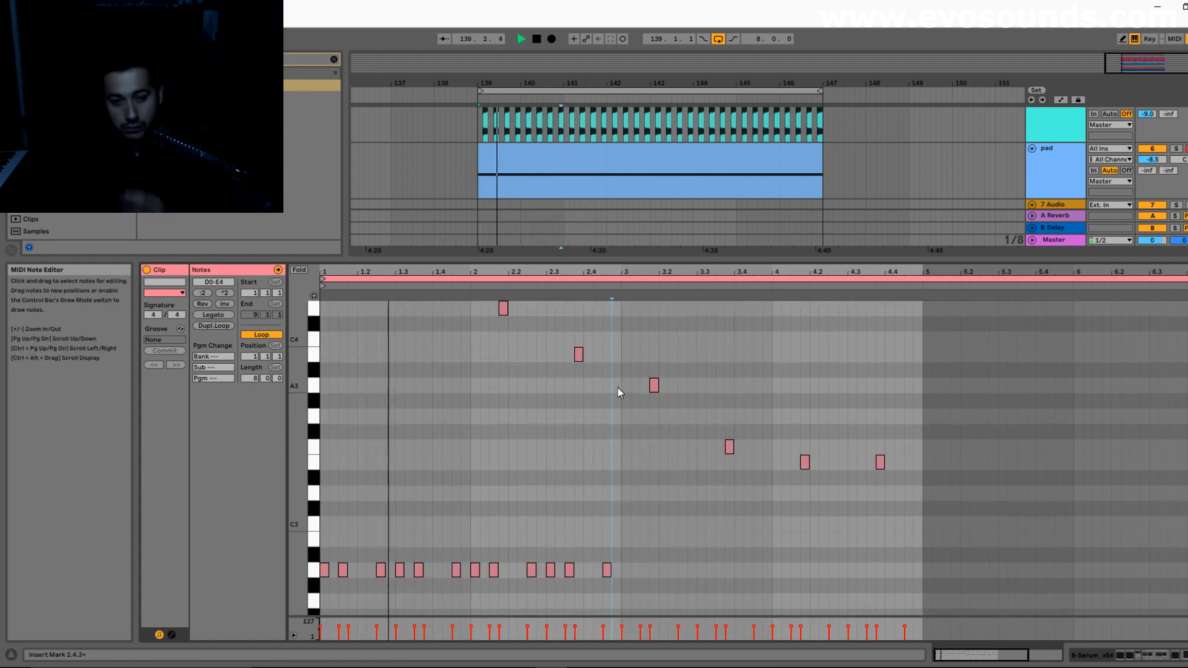
scroll(618, 387, "up", 1)
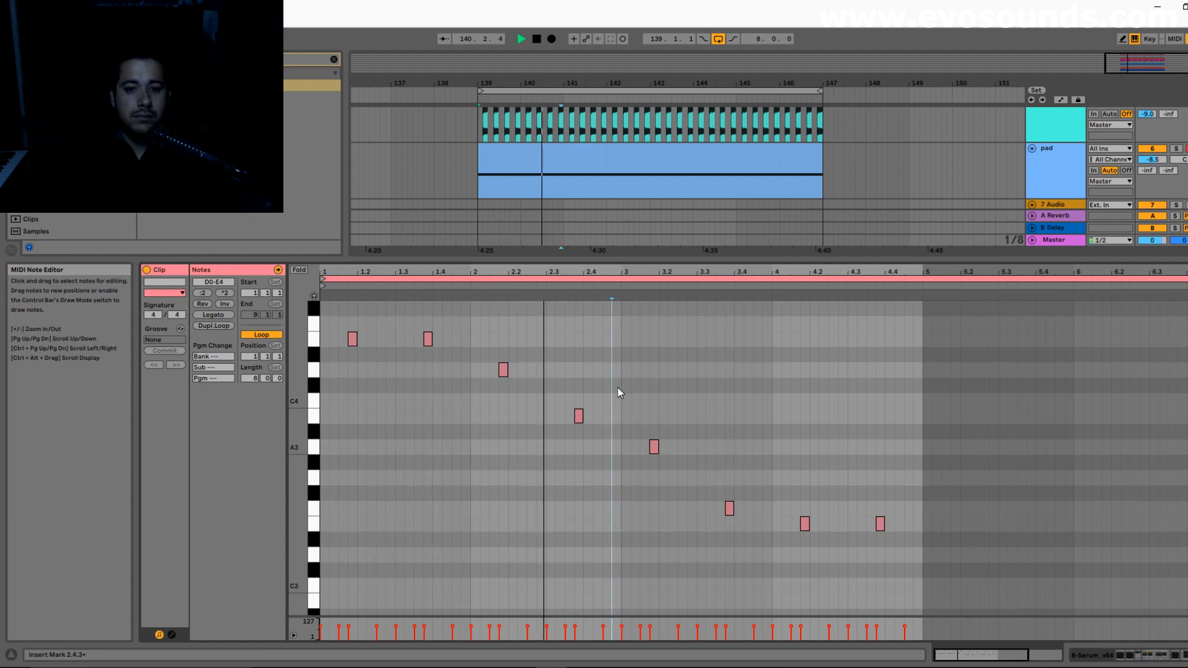
scroll(617, 387, "down", 1)
left_click_drag(730, 461, 729, 400)
left_click_drag(790, 470, 1014, 485)
scroll(754, 427, "down", 2)
scroll(753, 427, "up", 2)
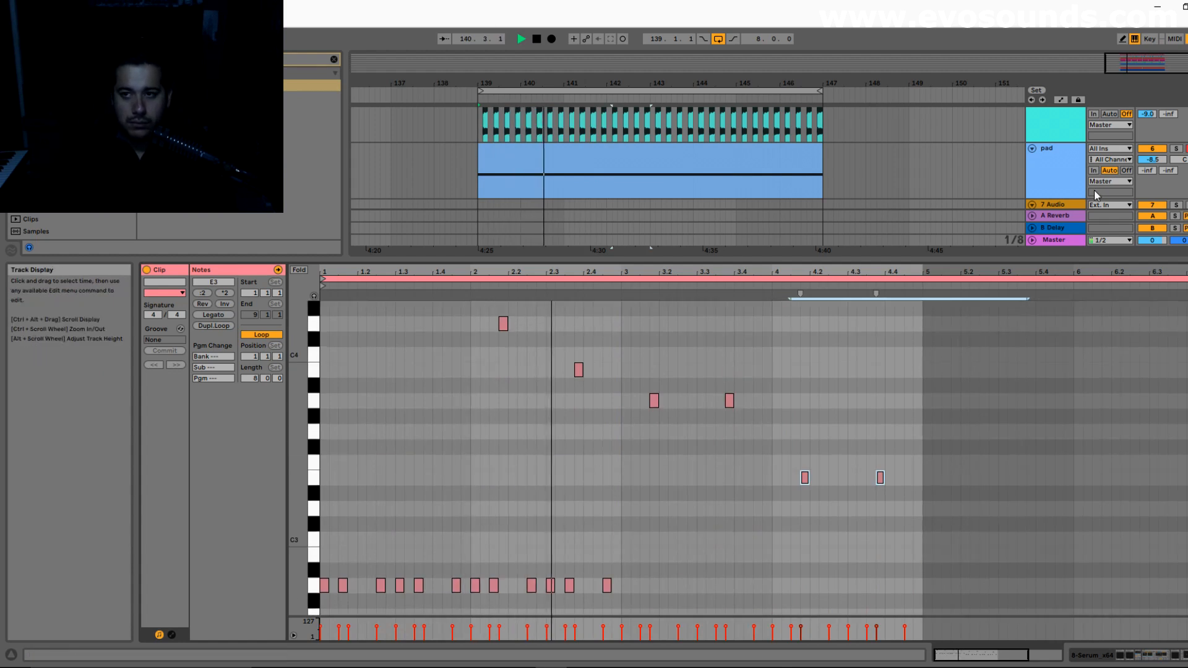
Raise the Serum track's volume to -4.6 dB and duplicate the edited four-bar melody clip to bar 143
scroll(1154, 158, "down", 3)
left_click_drag(1151, 145, 1152, 137)
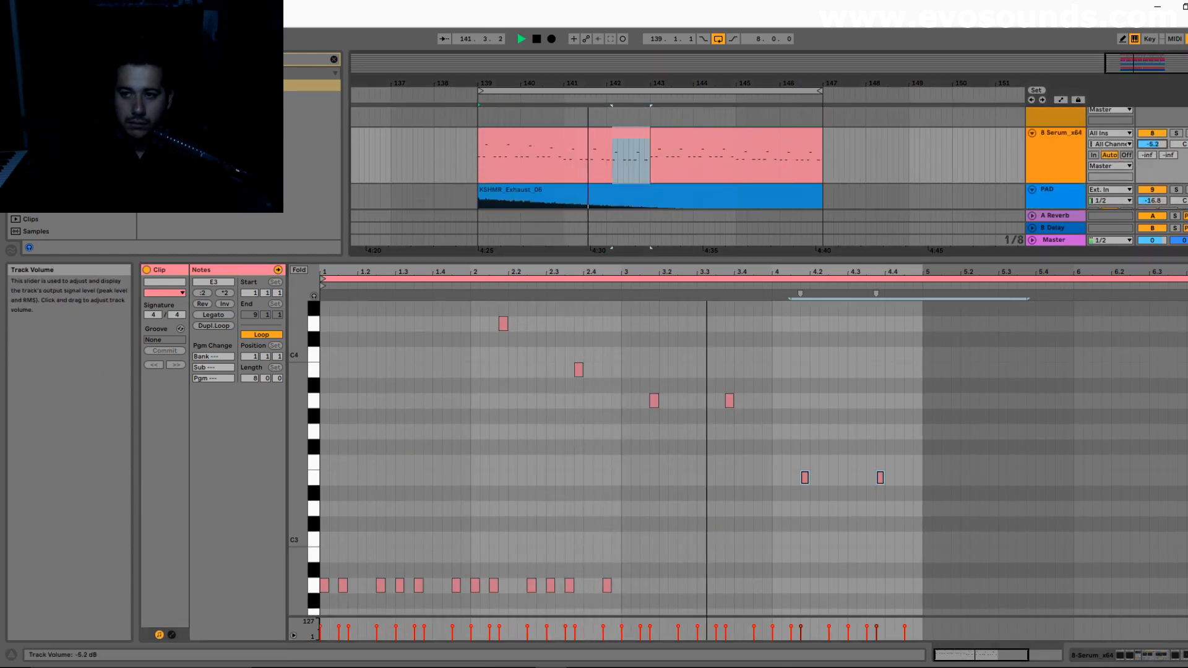
left_click(607, 148)
key("ctrl+d")
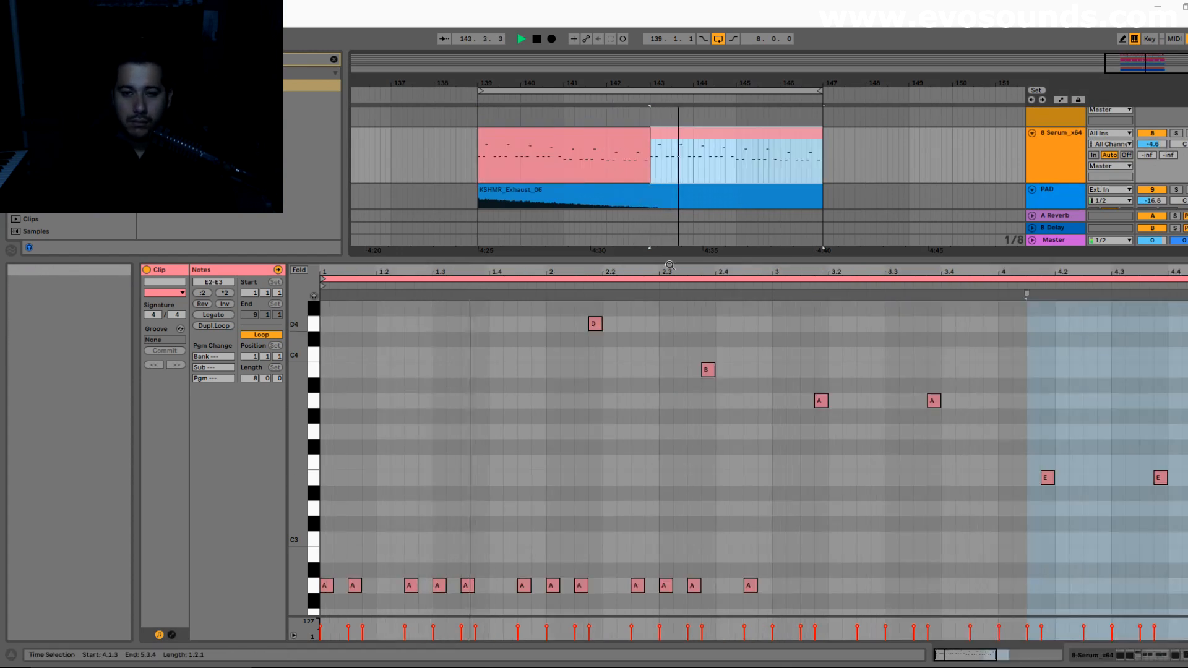
Transpose all notes of the first Serum melody clip up one octave and add a B4 note at 2.4.4
left_click(577, 133)
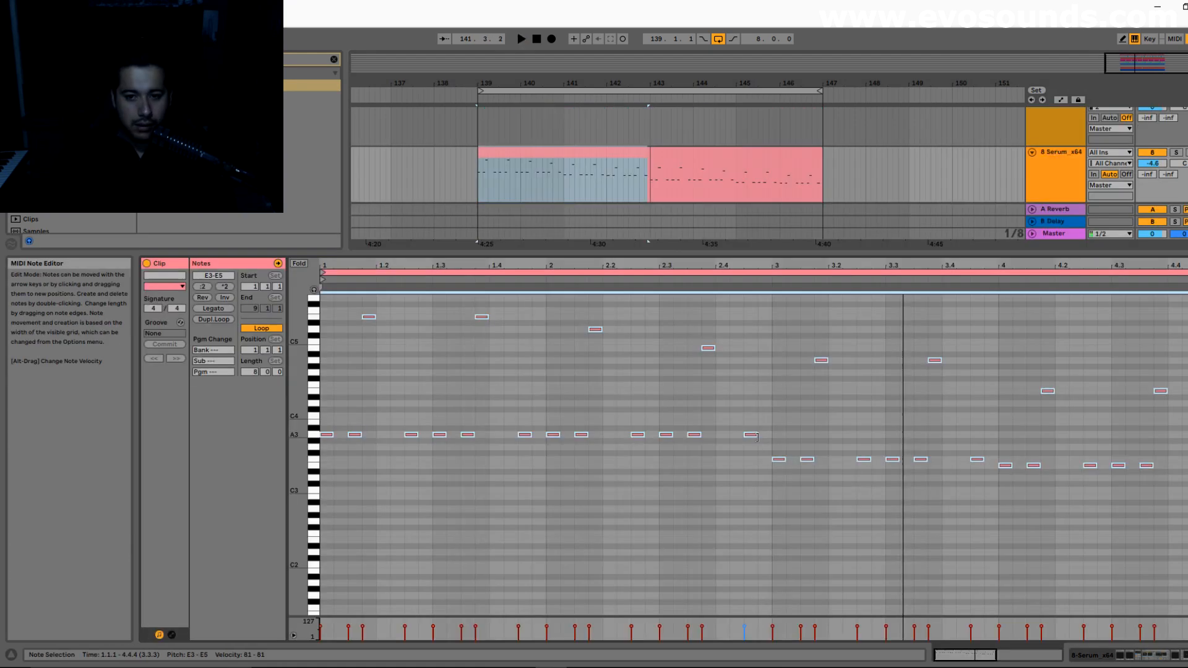
double_click(764, 434)
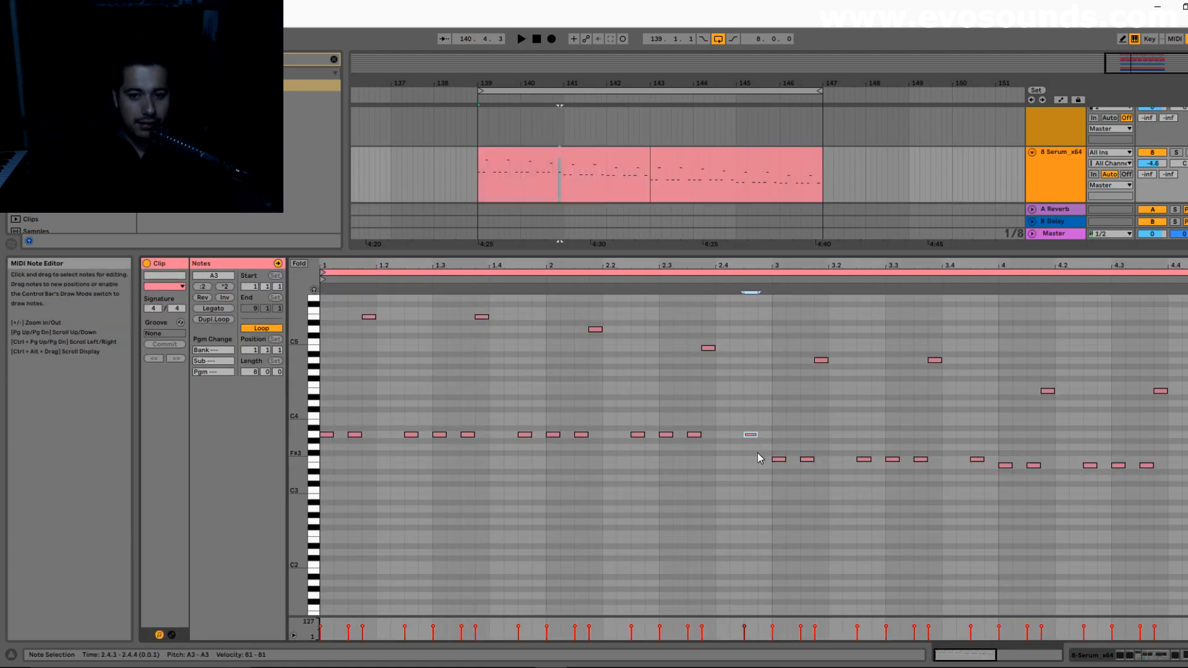
left_click_drag(759, 354, 760, 347)
Play the transposed melody and lower the Serum track's volume to -7.7 dB
key("space")
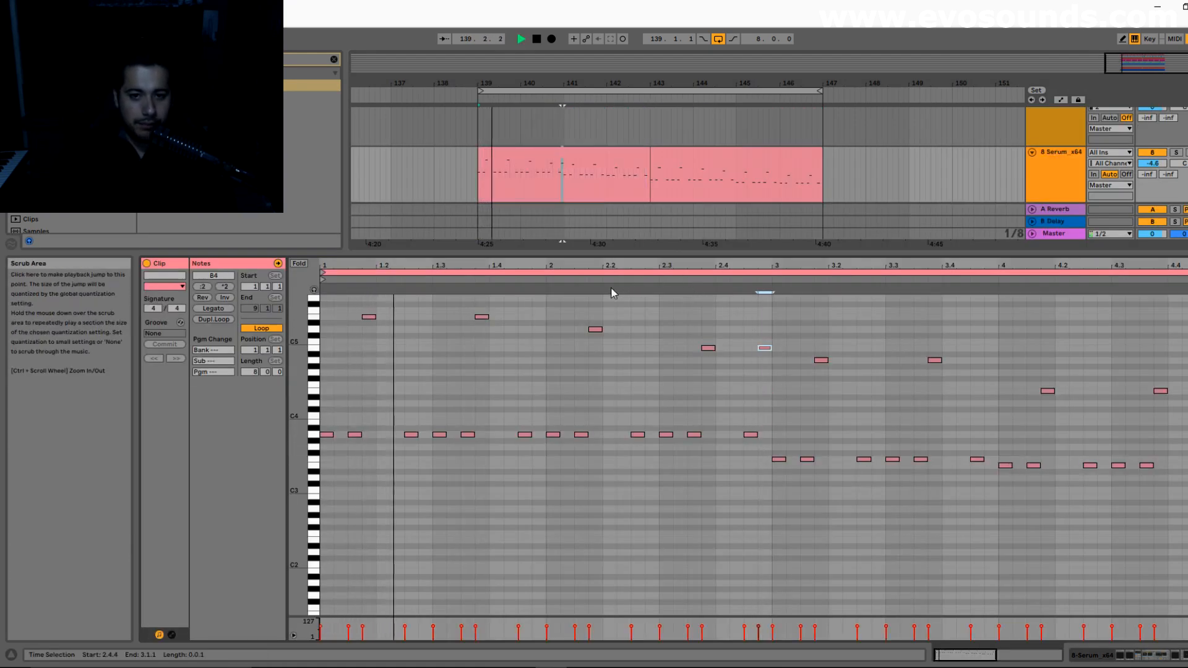
scroll(333, 526, "up", 2)
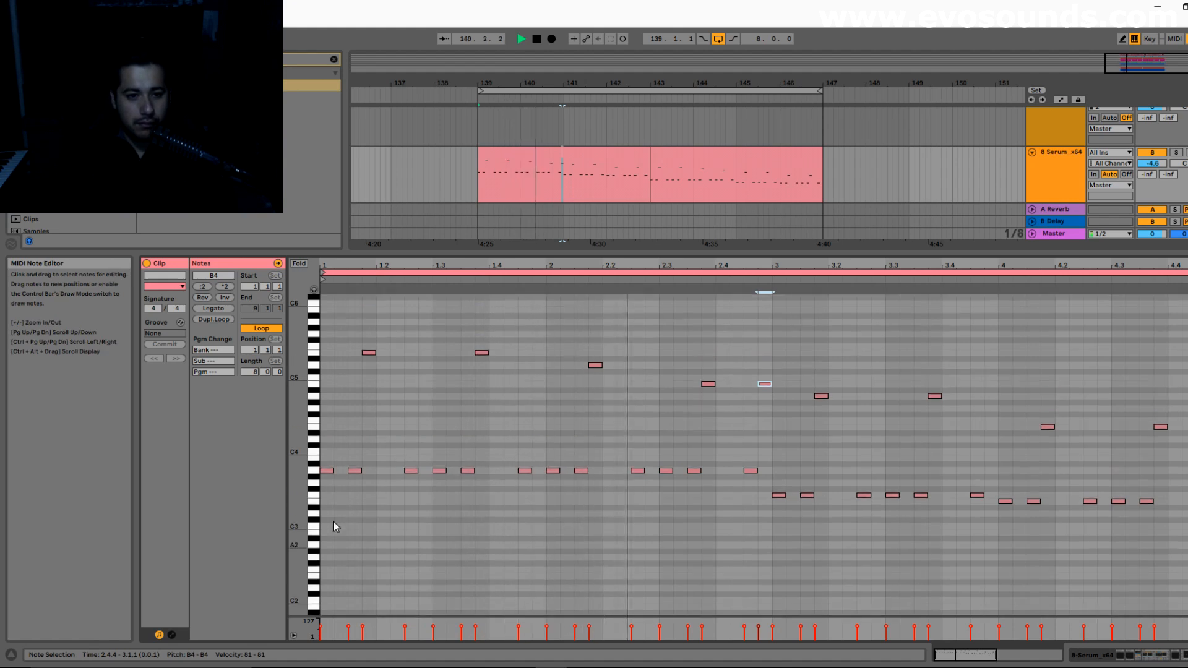
left_click_drag(1152, 163, 1151, 174)
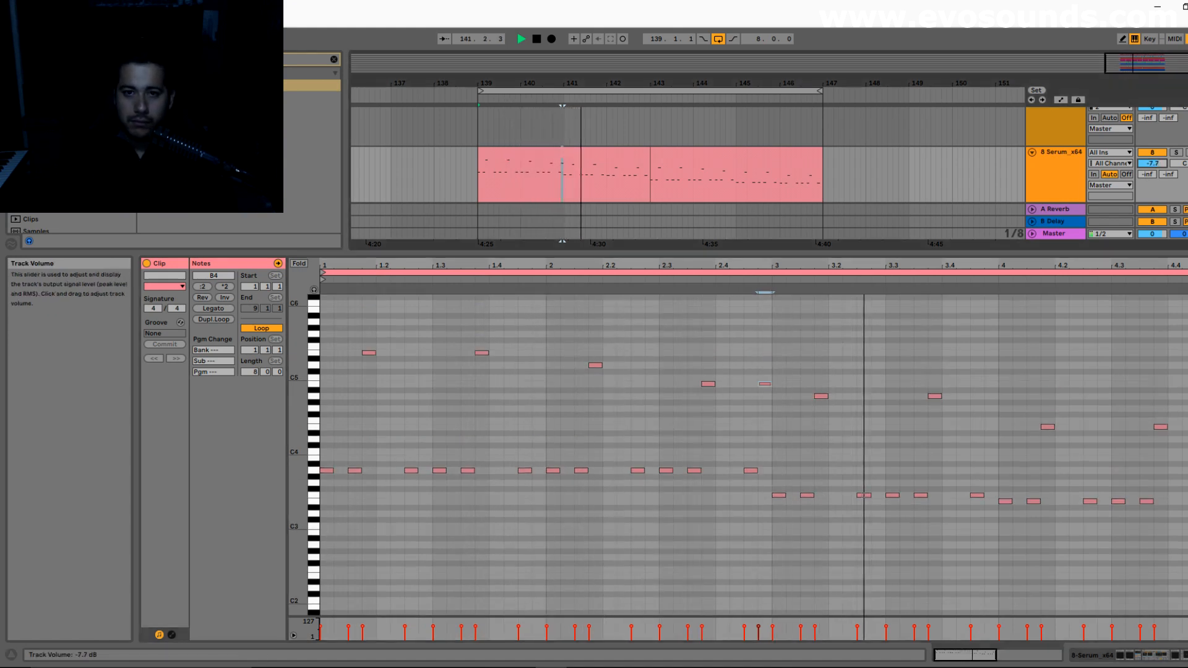
Inspect the LFOTool volume curve in the Serum melody track's effect chain
left_click(603, 193)
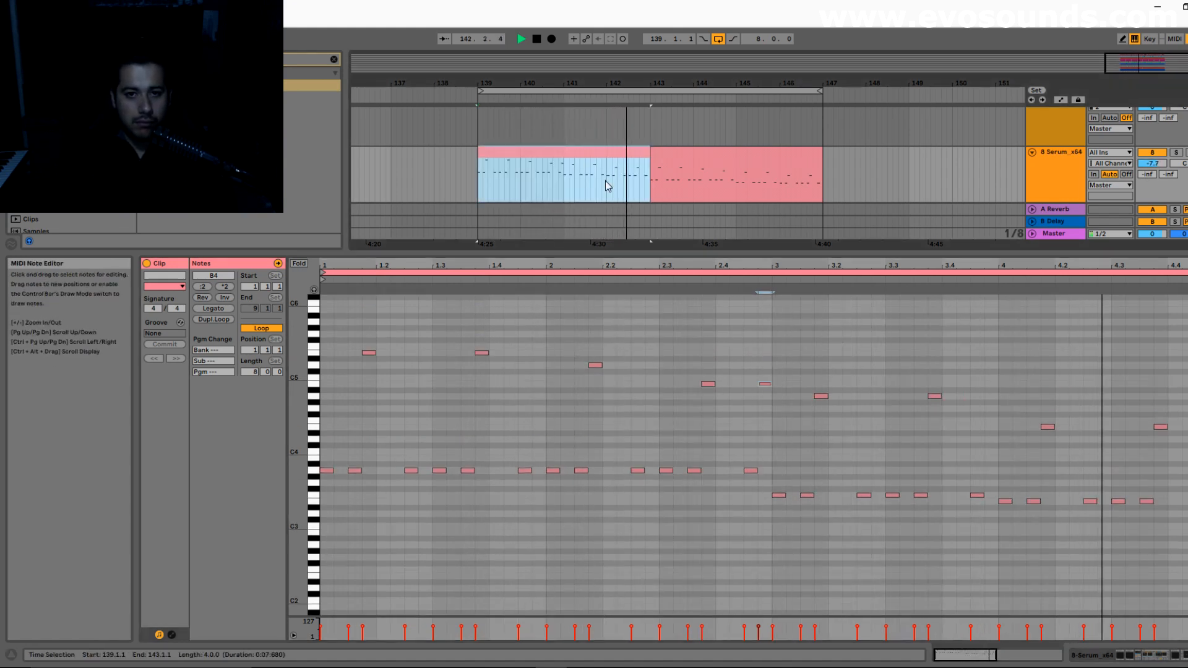
left_click(692, 163)
left_click(1044, 169)
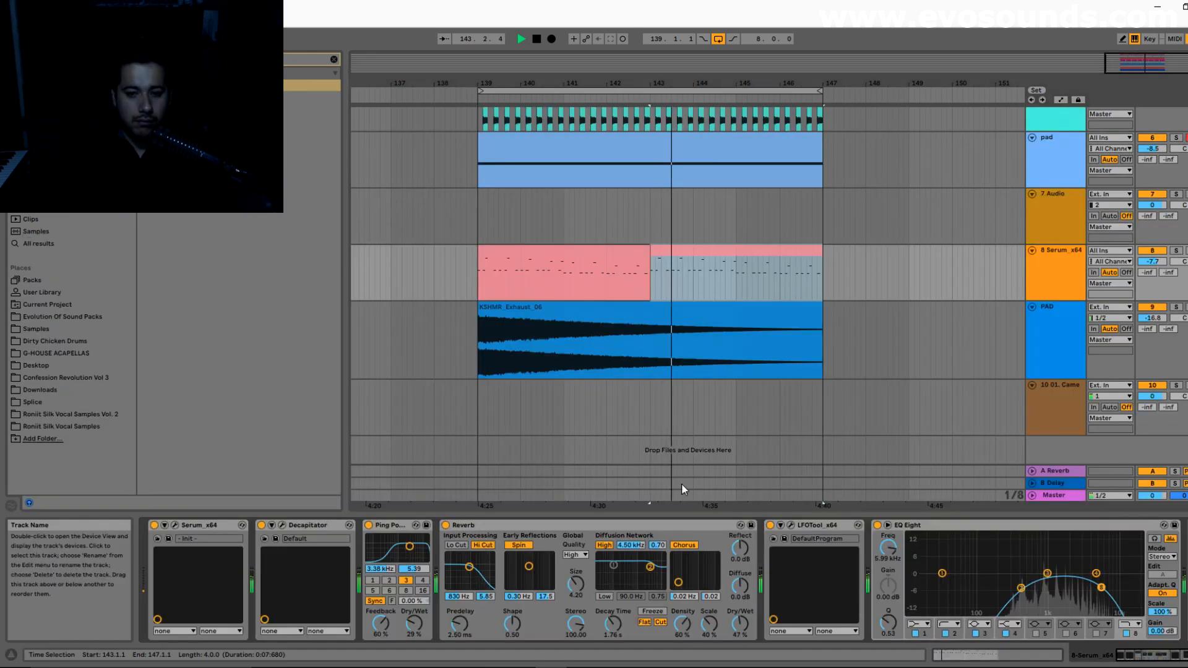
left_click(791, 525)
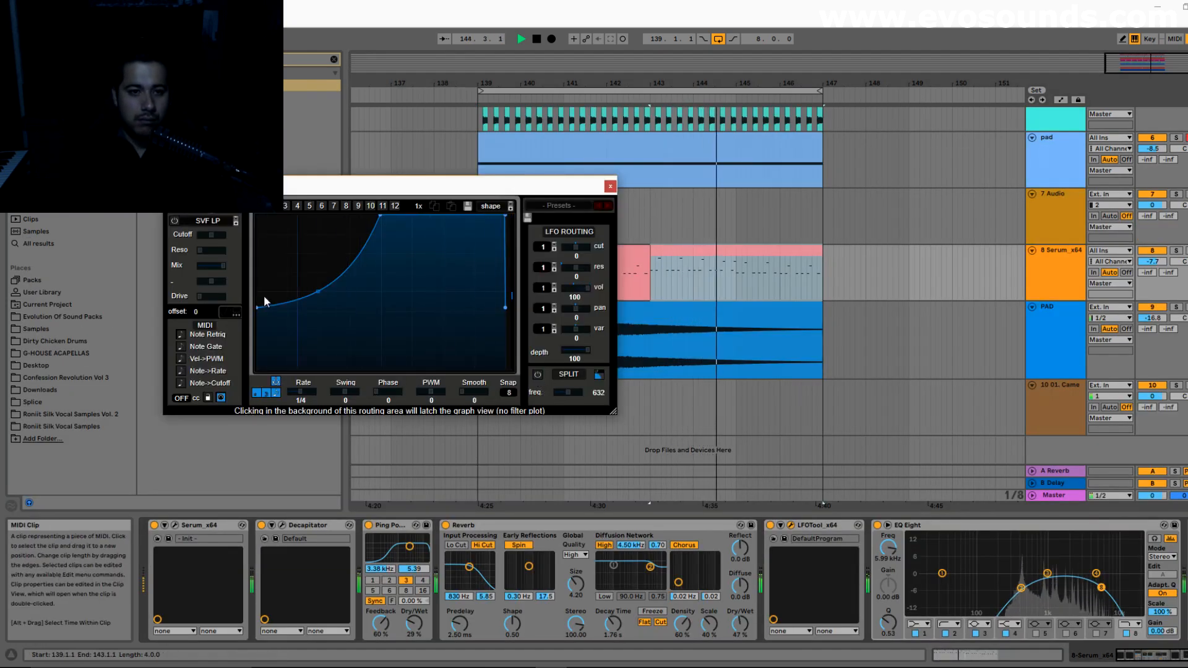
left_click(609, 186)
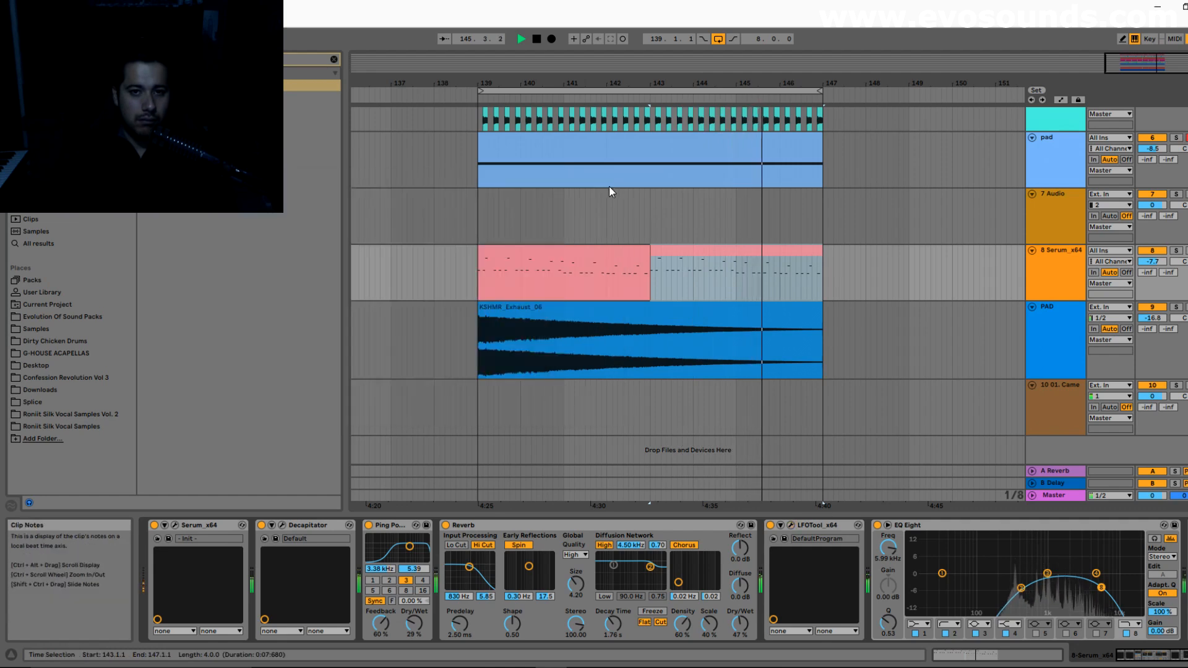
Lower bar 1's two upper notes and bar 2's first upper note to A4 in the first Serum melody clip
double_click(619, 260)
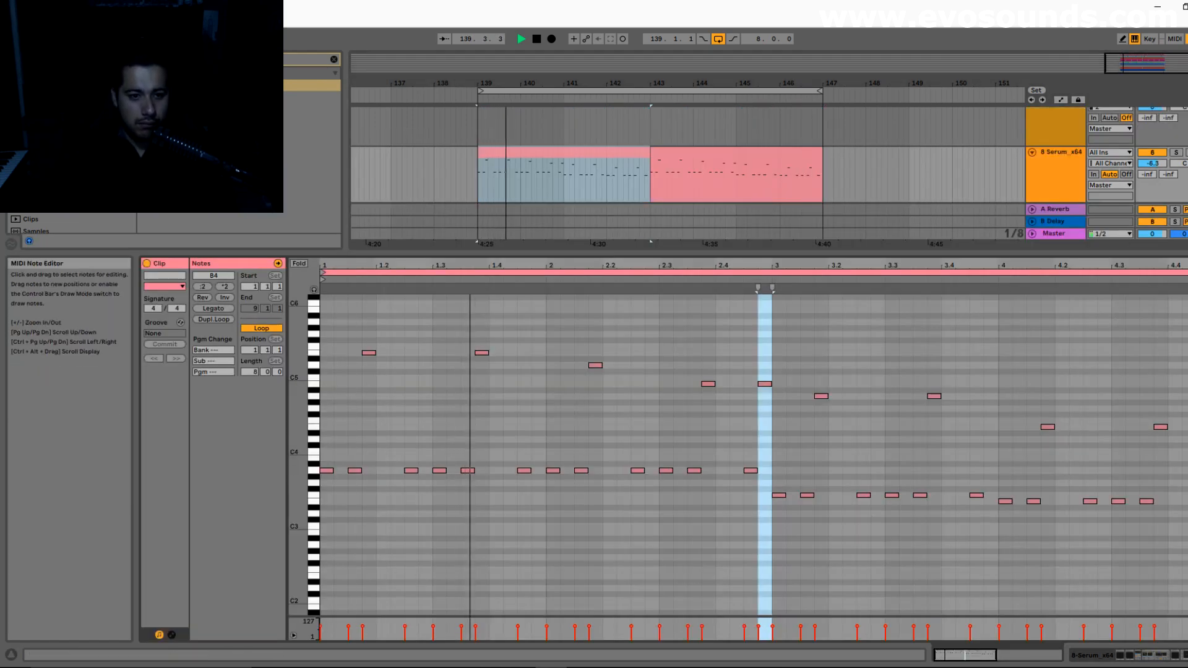
scroll(500, 432, "up", 3)
scroll(500, 436, "up", 3)
key("space")
left_click_drag(503, 447, 367, 477)
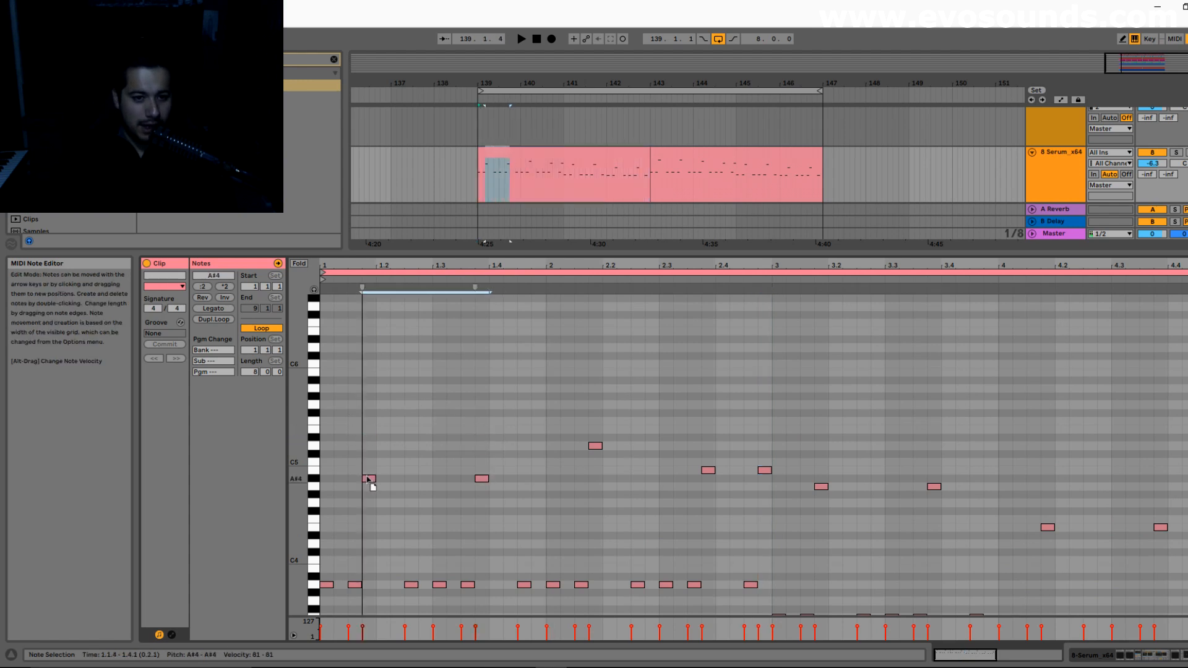
scroll(608, 418, "down", 3)
key("space")
left_click_drag(596, 378, 599, 422)
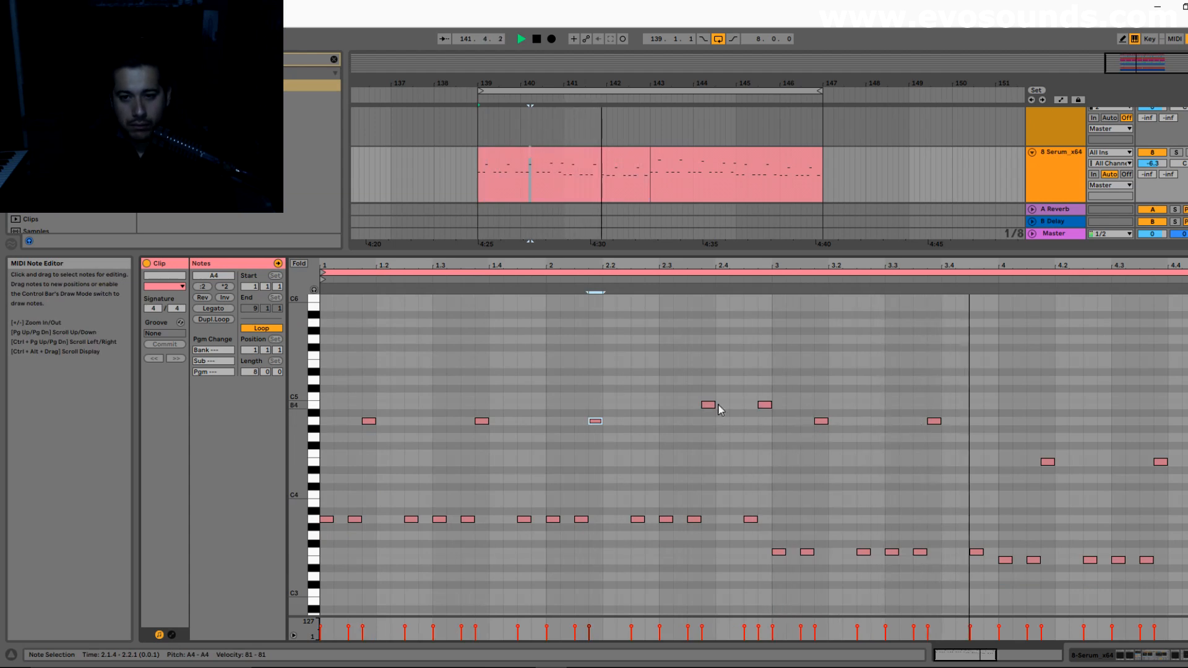
Lower the upper note at 2.4.4 to G4 and the one at 2.3.4 to A4
left_click_drag(764, 405, 765, 363)
left_click(694, 282)
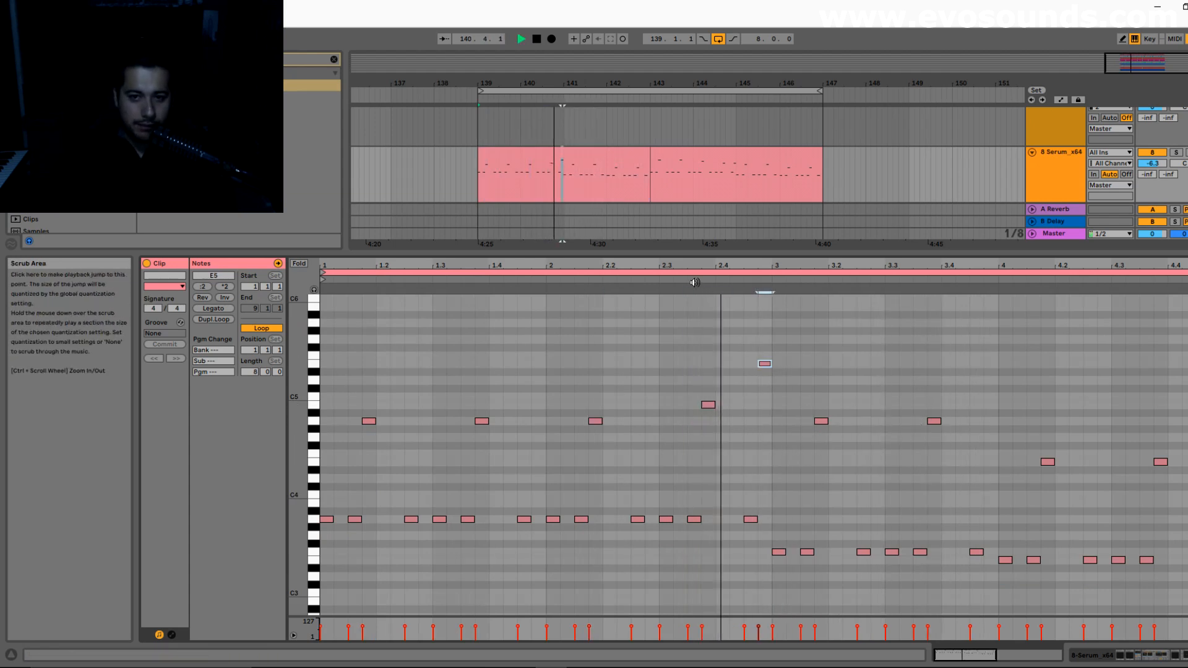
key("space")
left_click_drag(764, 365, 770, 431)
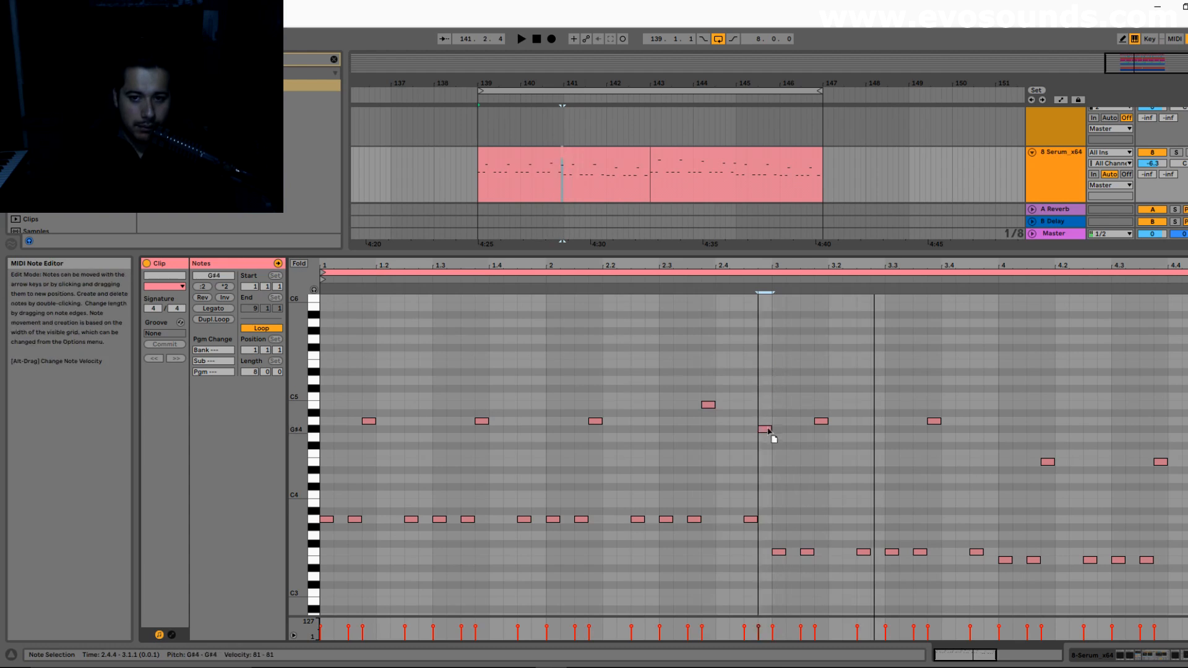
left_click_drag(708, 405, 707, 420)
key("space")
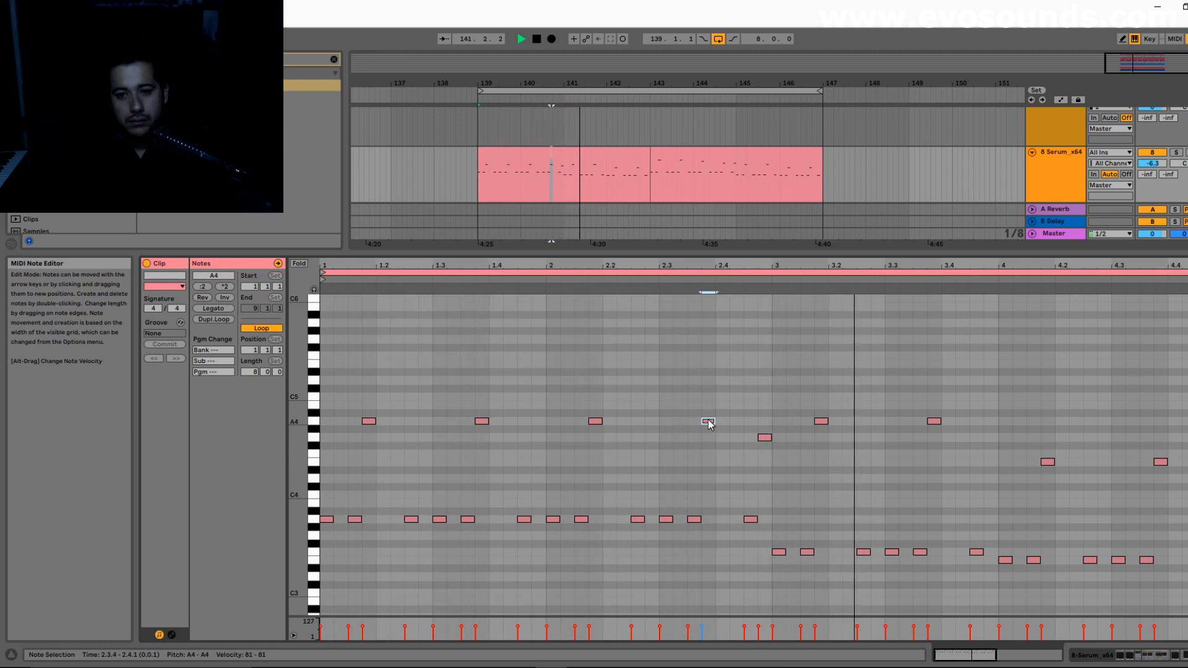
Duplicate the edited four-bar Serum melody clip to bar 143, replacing the clip there
scroll(814, 484, "down", 3)
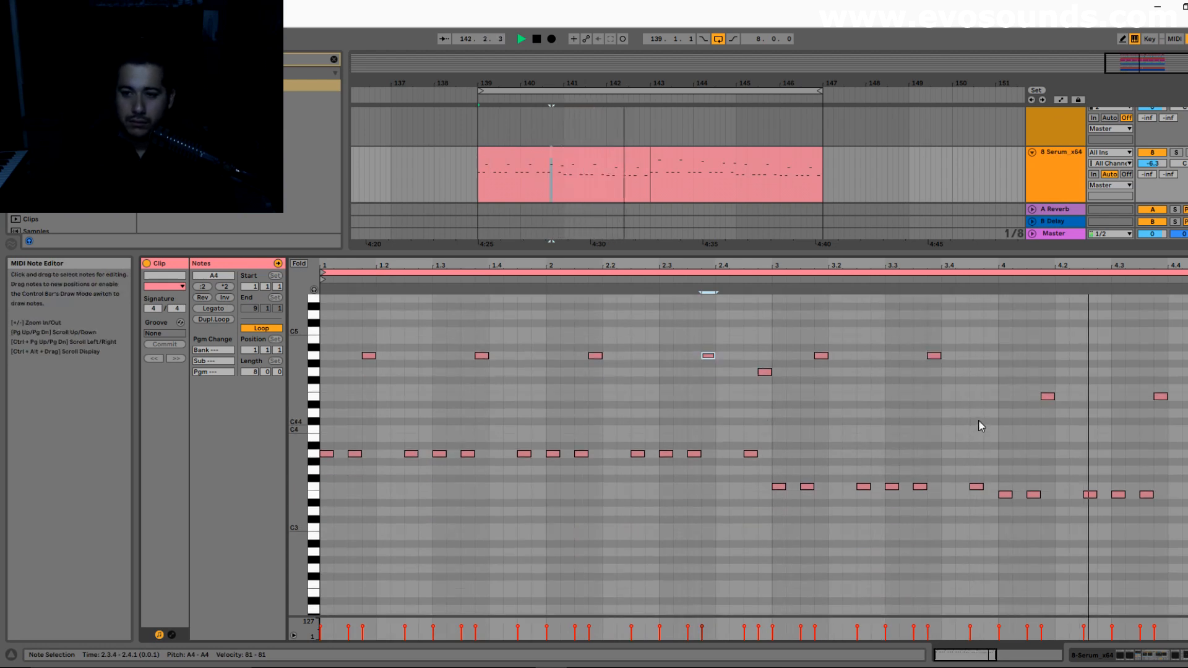
left_click(602, 155)
key("ctrl+d")
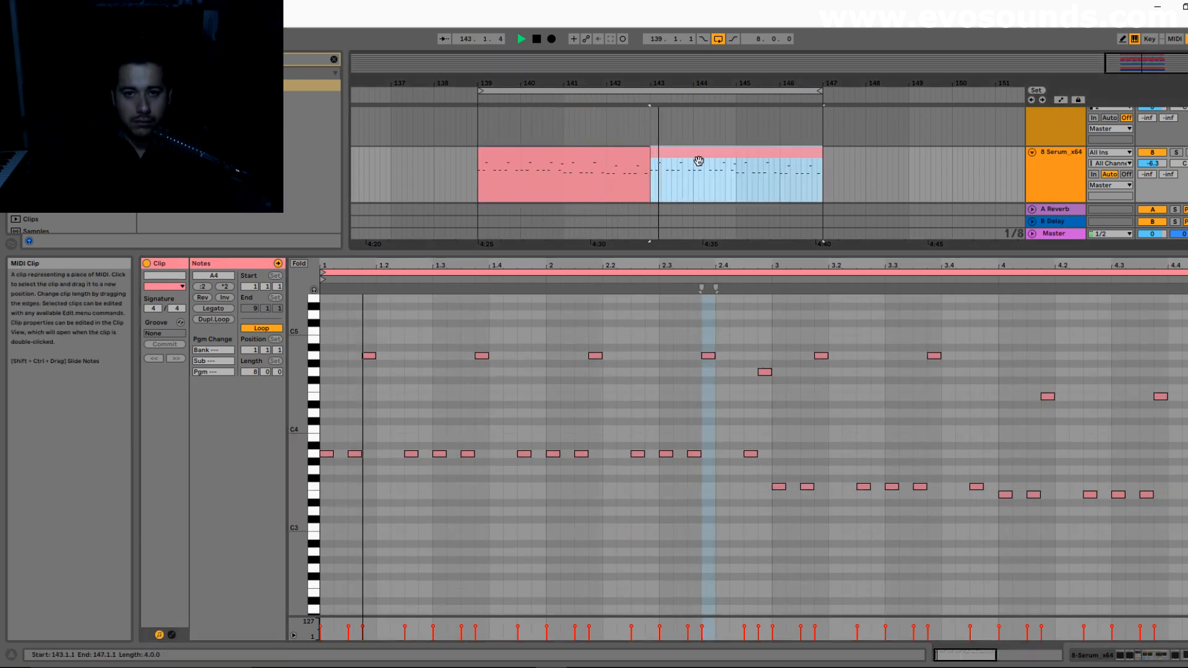
Add a G4 note at 4.4.4 in the first Serum melody clip
left_click(636, 155)
key("space")
left_click(1161, 396)
left_click(1187, 396)
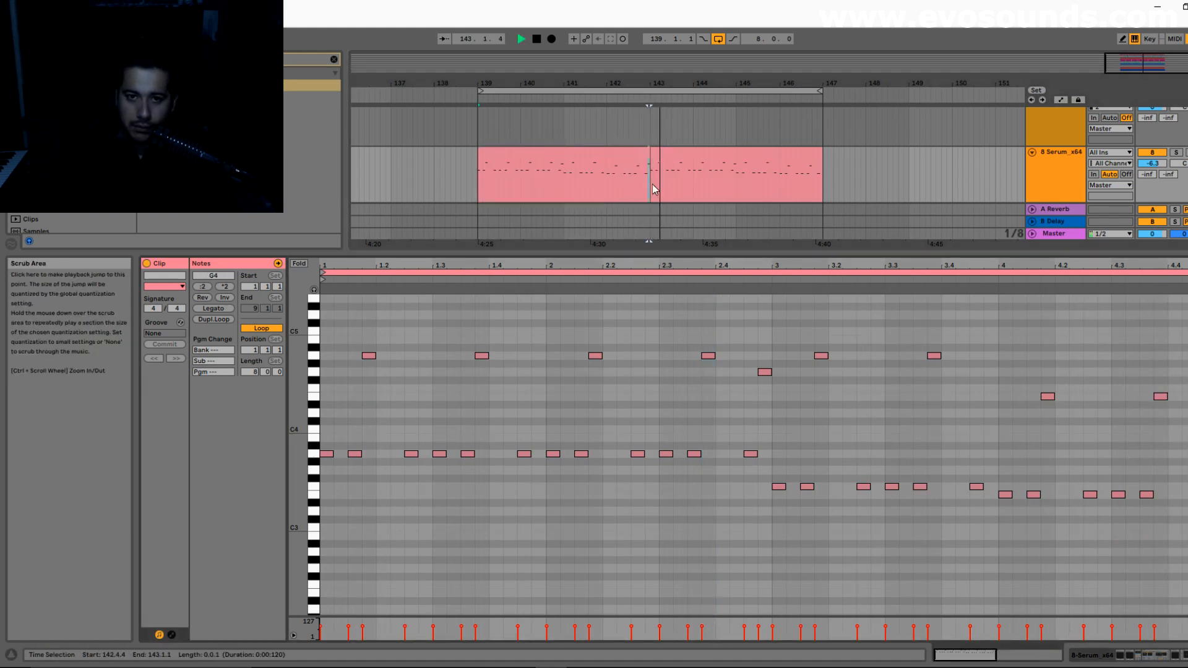
key("ctrl+e")
left_click(575, 176)
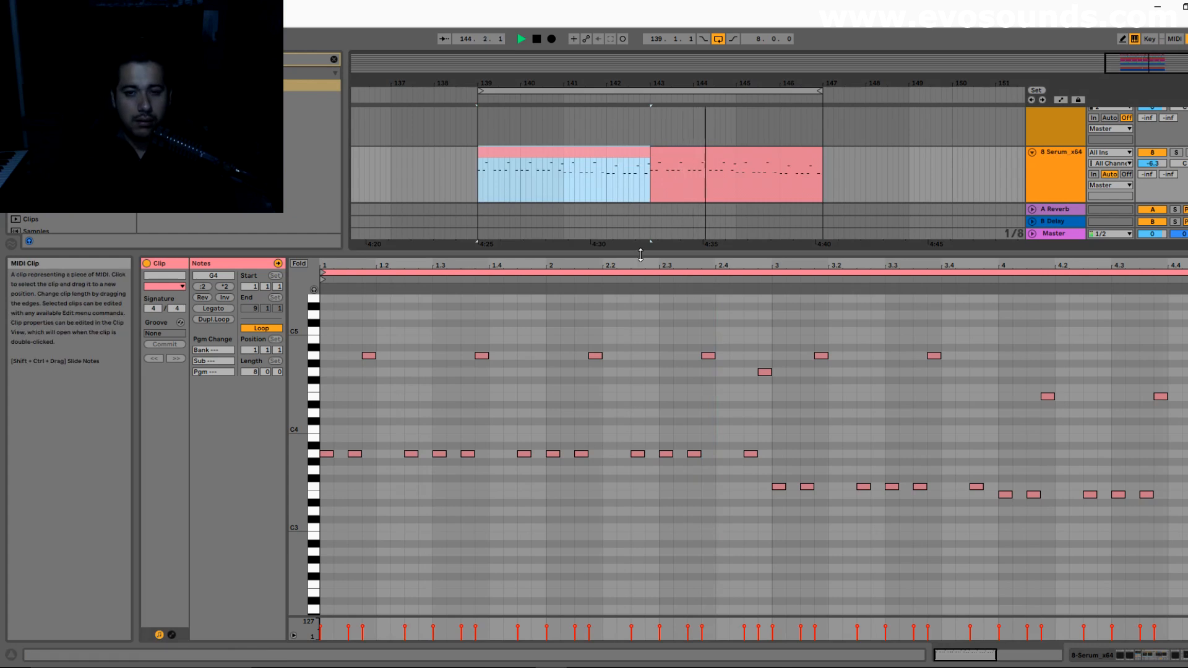
Lower bar 3's two upper notes to F4
left_click_drag(648, 257, 720, 215)
left_click(814, 351)
left_click_drag(823, 322, 824, 355)
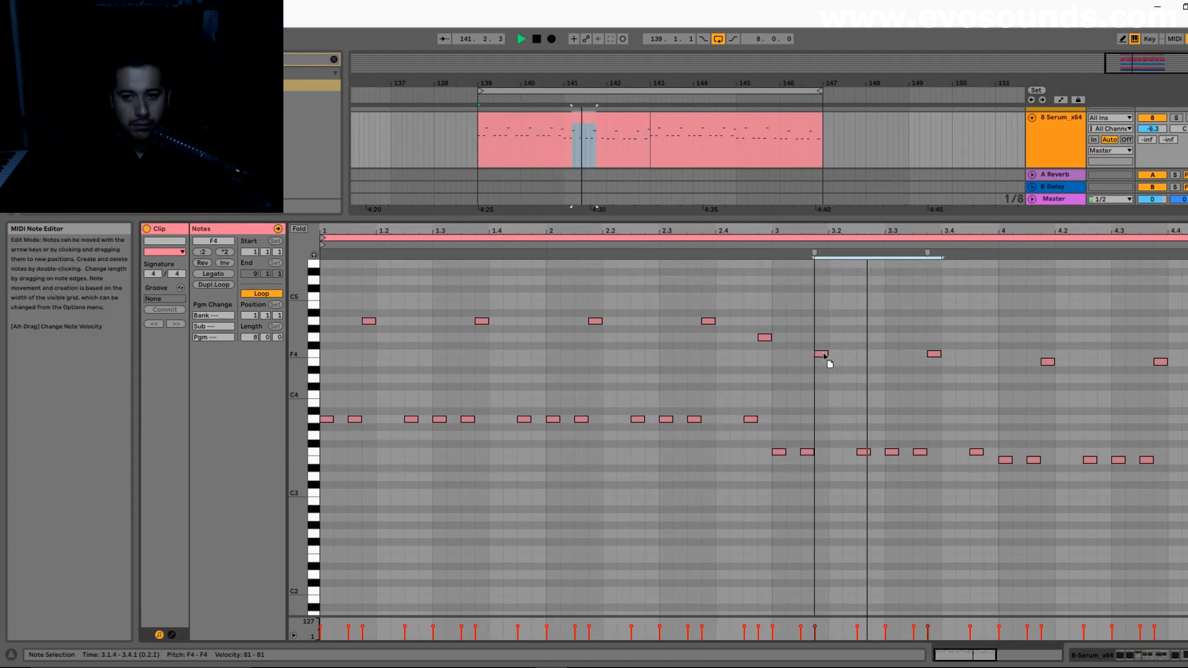
left_click(1011, 356)
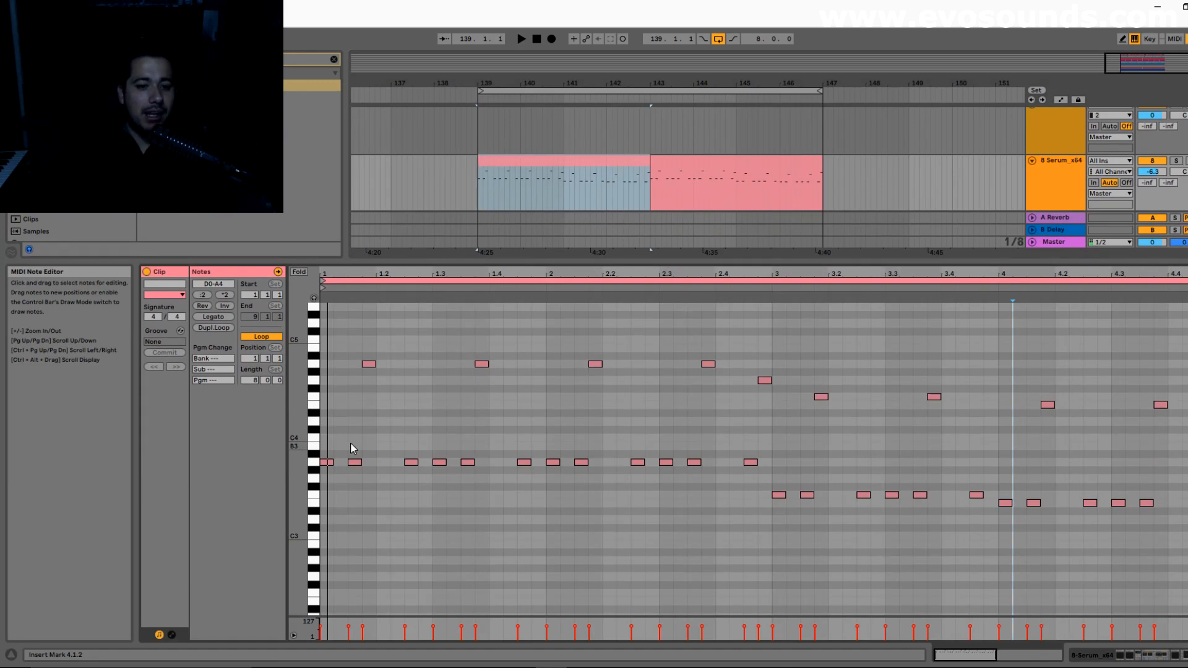
Reduce bar 1's lower A3 notes to pairs at 1.1.2–1.1.3 and 1.3.2–1.3.3, removing those at 1.2.3 and 1.4.3
left_click_drag(329, 462, 453, 468)
left_click(411, 462)
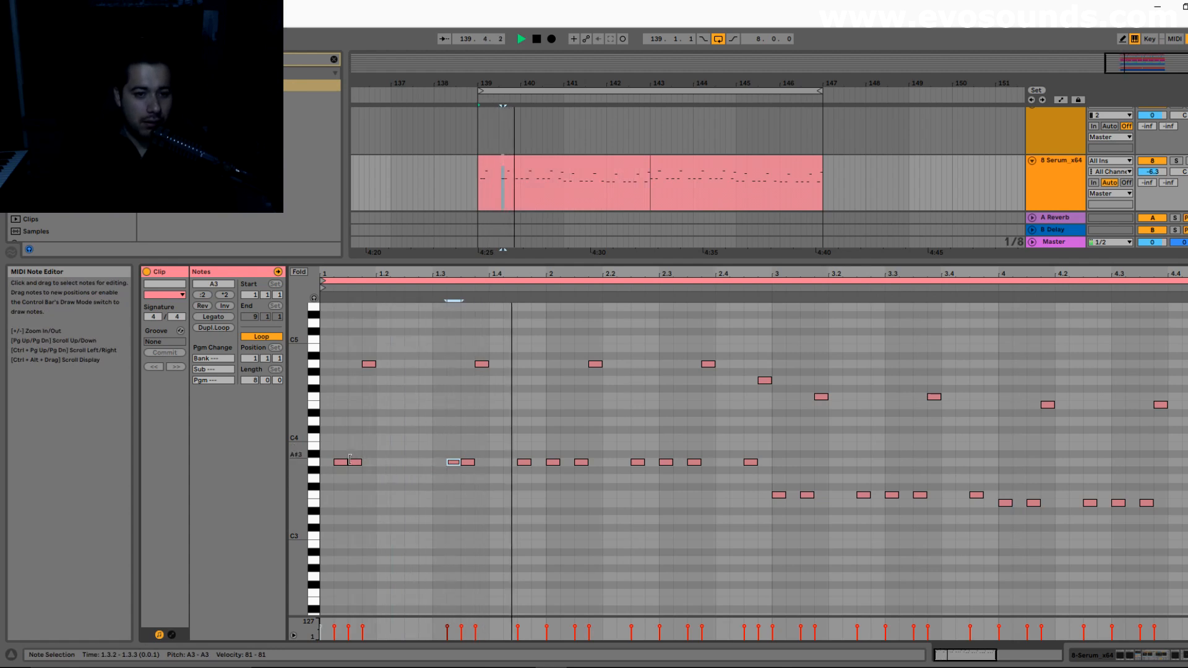
double_click(520, 463)
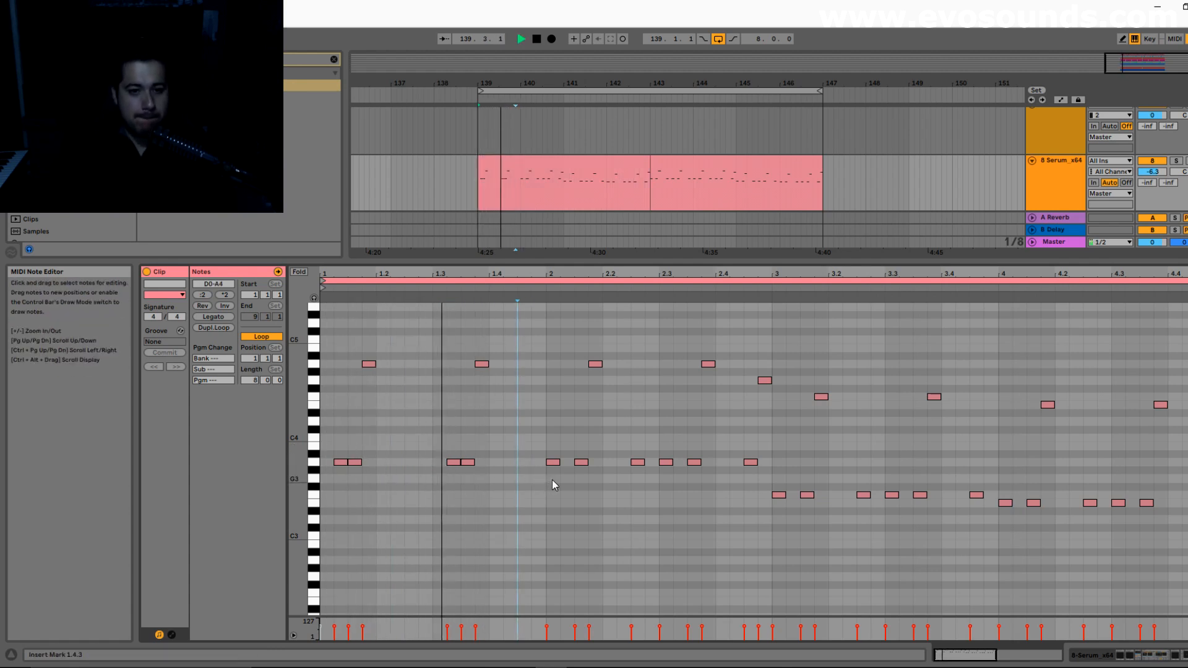
Shift bar 2's lower A3 notes at 2.1.1 and 2.3.1 one sixteenth later, to 2.1.2 and 2.3.2
left_click_drag(553, 463, 567, 465)
left_click(638, 463)
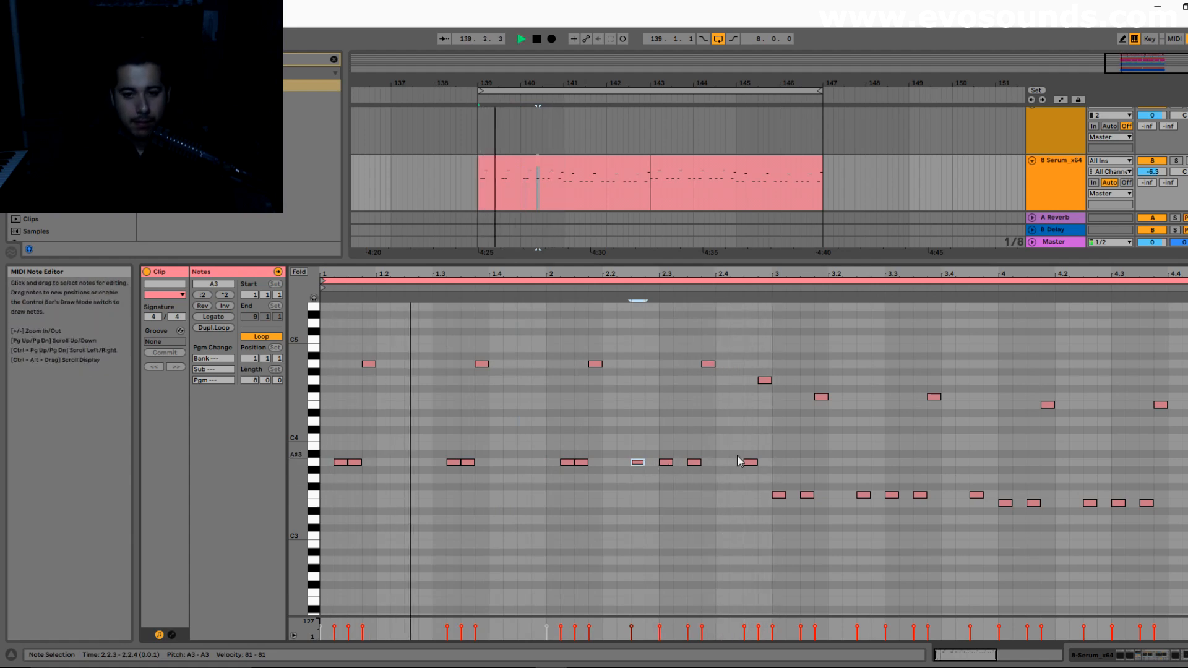
left_click_drag(671, 463, 685, 468)
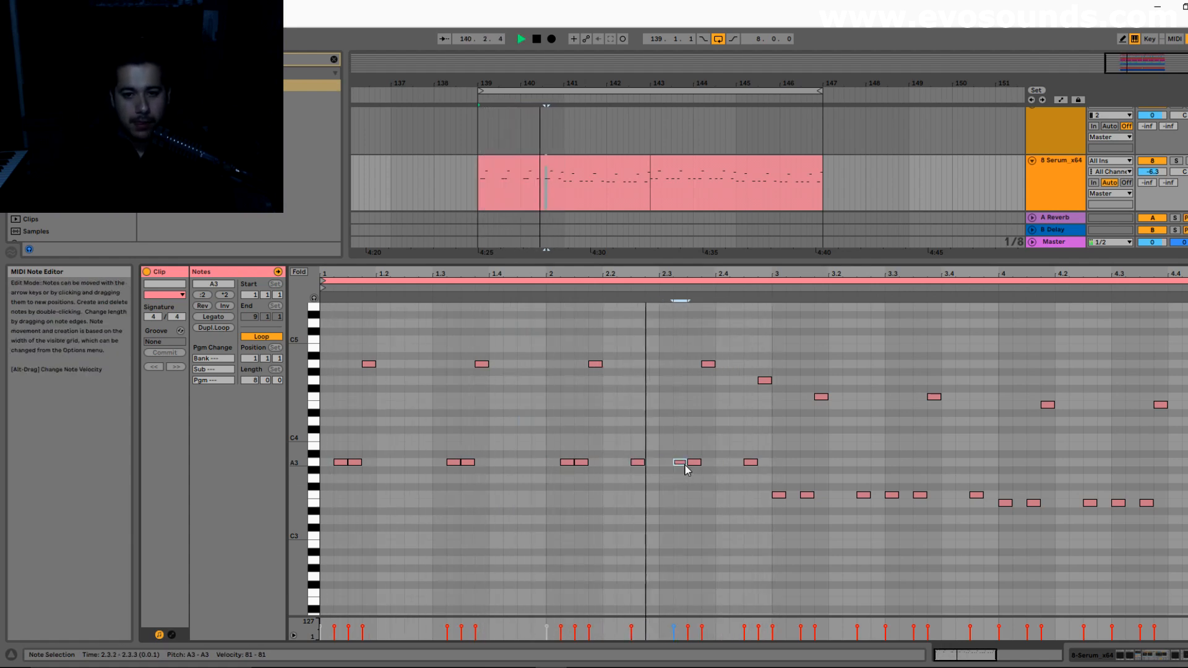
key("space")
Reduce bar 3's lower F3 notes to pairs at 3.1.2–3.1.3 and 3.3.2–3.3.3, removing those at 3.2.3 and 3.4.3
left_click_drag(779, 495, 793, 496)
left_click_drag(865, 495, 908, 500)
key("space")
left_click(975, 495)
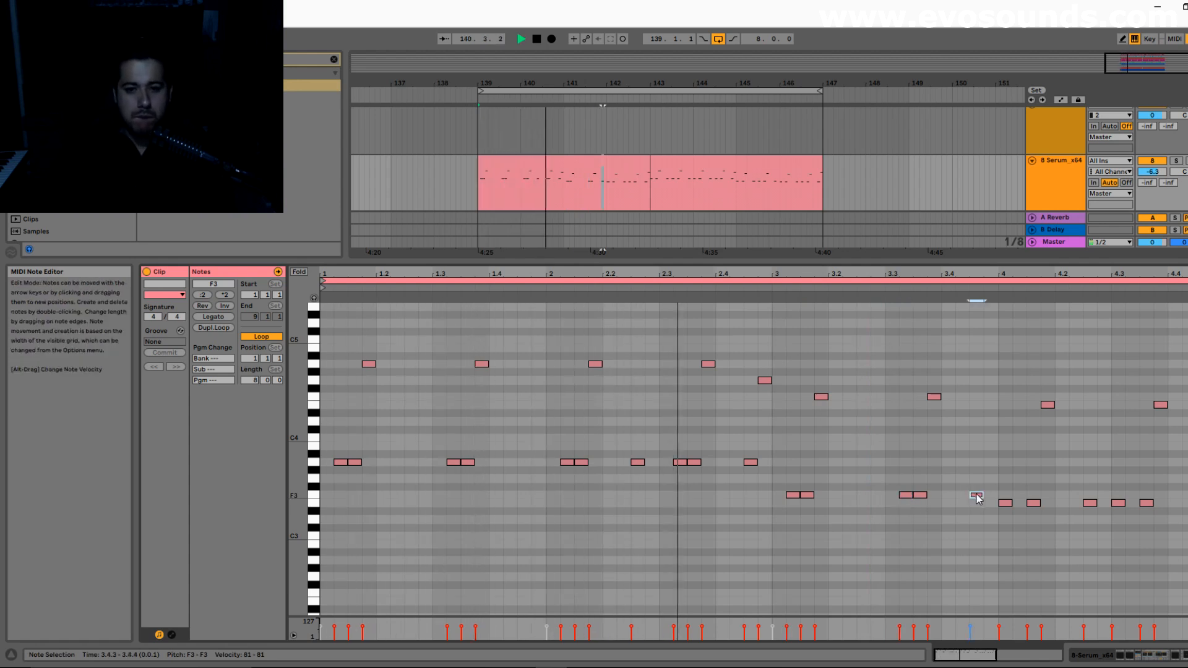
key("Delete")
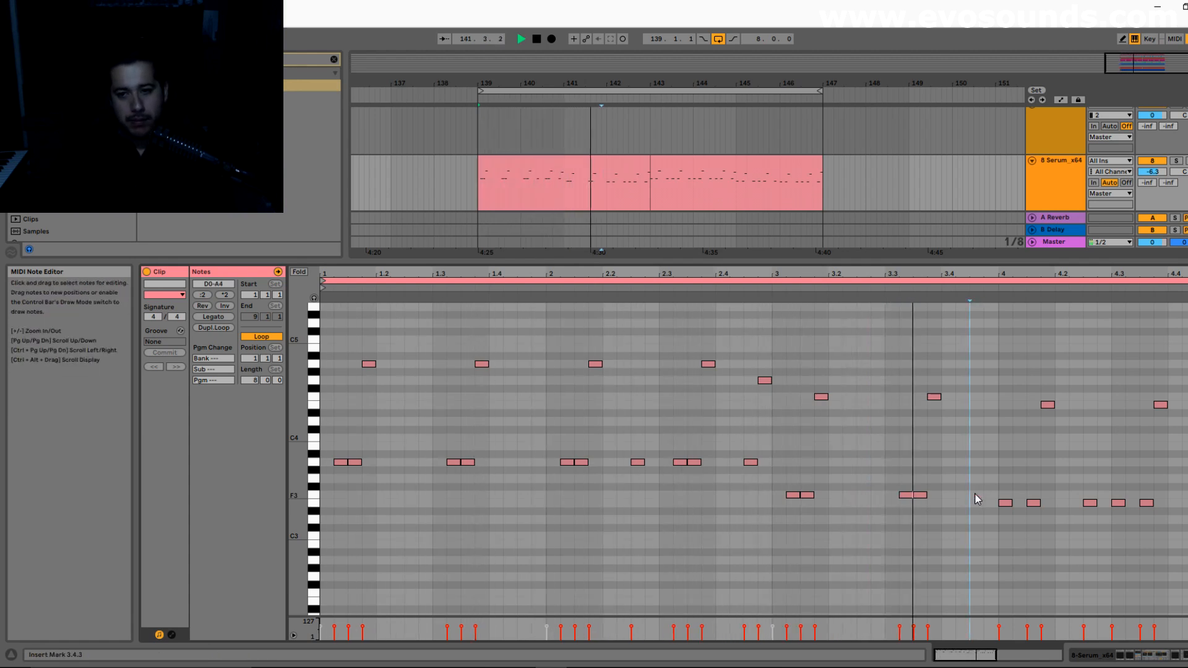
Shift bar 4's lower E3 notes at 4.1.1 and 4.3.1 one sixteenth later, to 4.1.2 and 4.3.2
left_click(1014, 503)
left_click_drag(1015, 501, 1025, 504)
left_click_drag(1120, 503, 1135, 507)
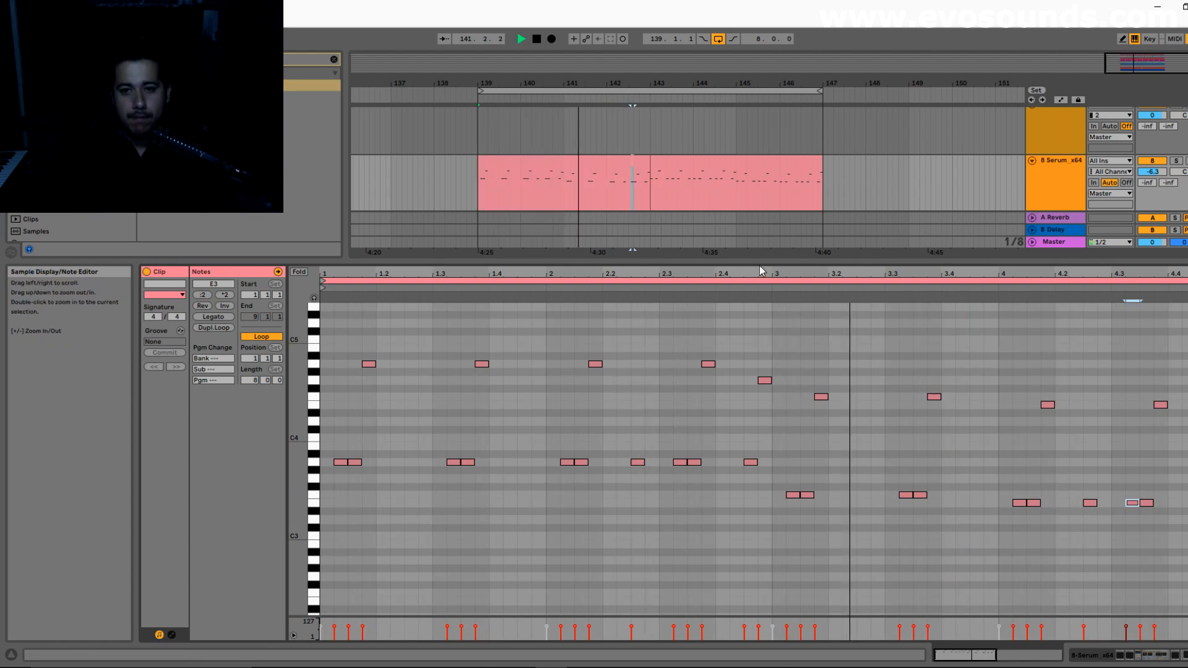
Duplicate the Serum clip with the new lower-note rhythm over the second half of the loop at bar 143
left_click(570, 162)
key("ctrl+d")
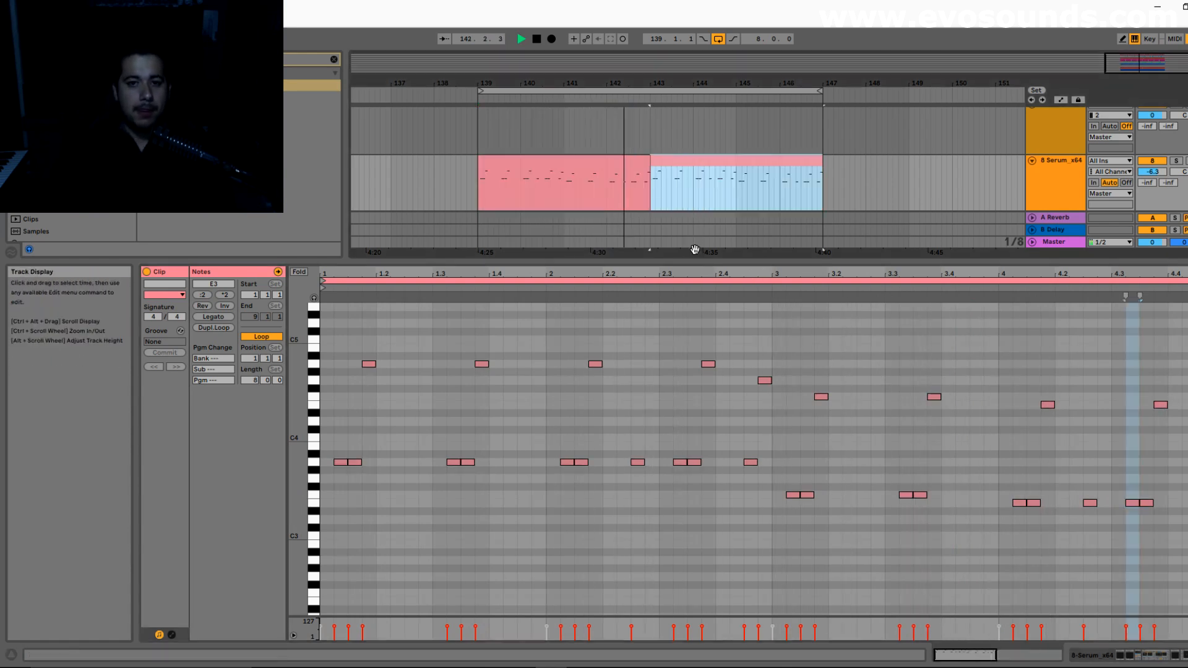
left_click_drag(693, 258, 693, 493)
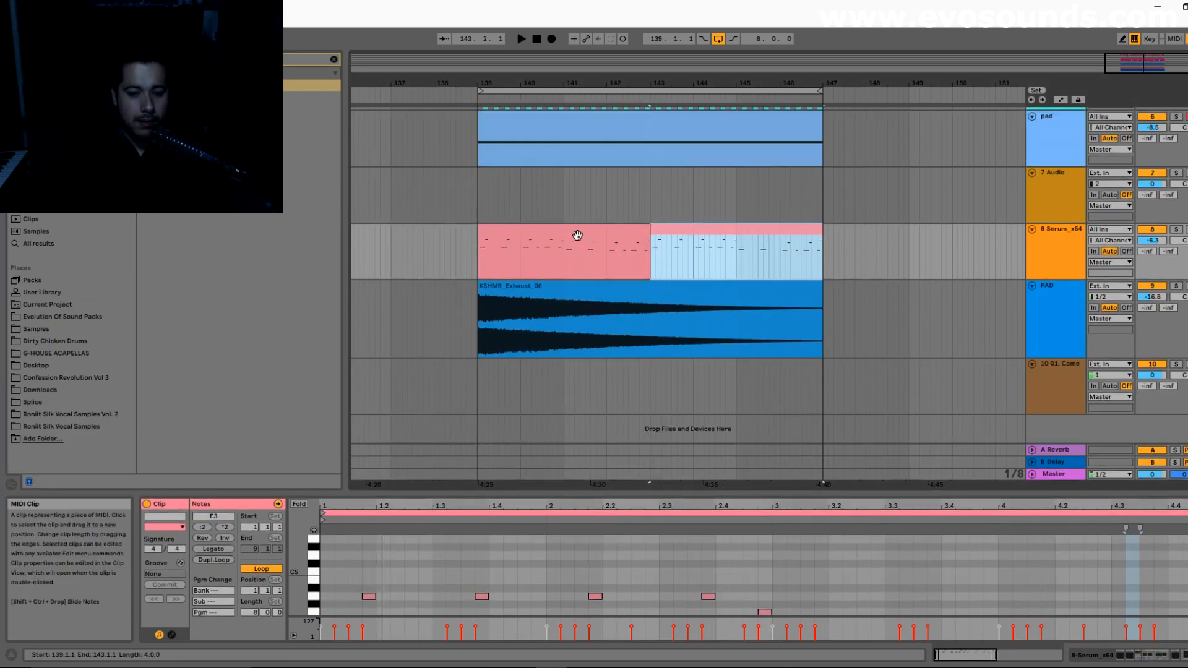
Raise the lower notes at 1.1.3 and 1.3.3 in the first Serum clip to C4
double_click(577, 236)
left_click_drag(570, 493, 580, 244)
left_click(386, 424)
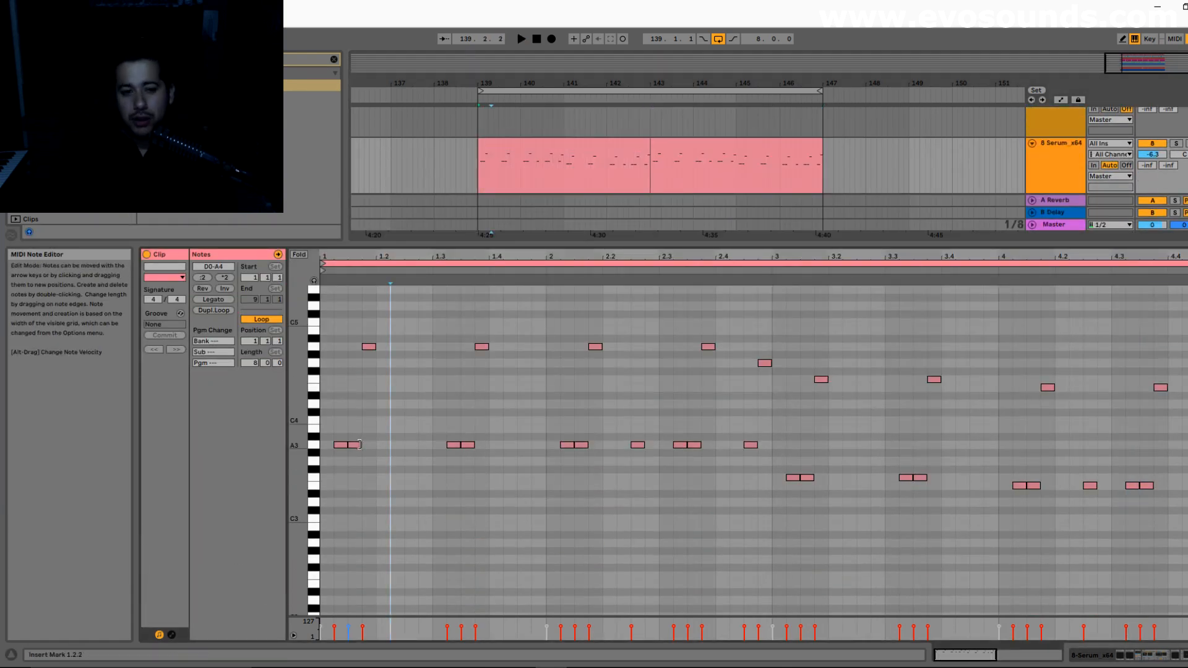
left_click_drag(359, 446, 358, 422)
key("space")
left_click(468, 445)
key("space")
left_click_drag(470, 415, 471, 422)
Raise bar 2's lower notes at 2.1.3 to E4 and at 2.3.3 to F4
left_click_drag(582, 445, 584, 412)
key("space")
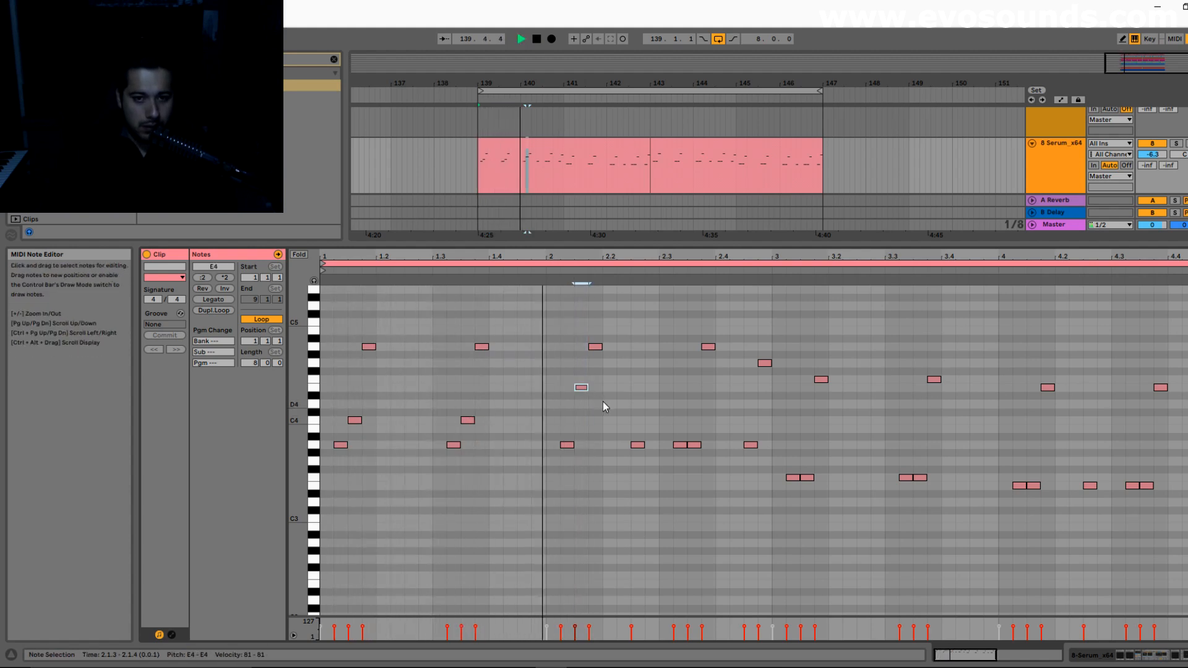
left_click_drag(694, 445, 697, 385)
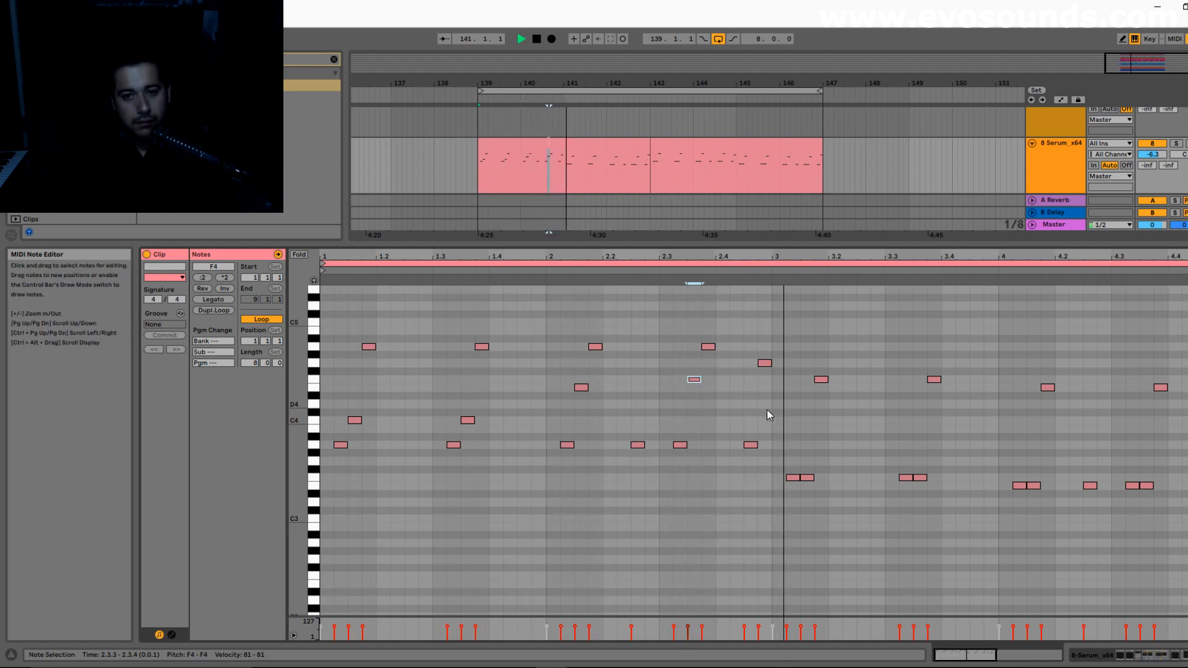
left_click(762, 363)
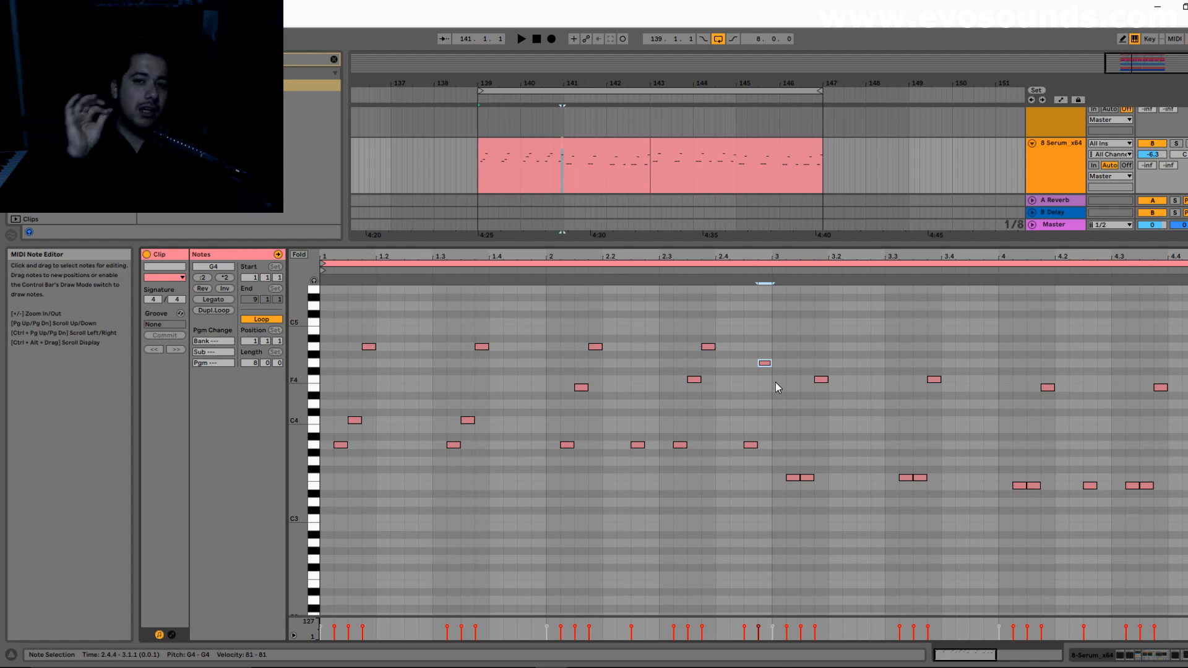
Show the full arrangement, play the loop from bar 139 and select the first Serum melody clip
left_click_drag(562, 243, 496, 659)
scroll(477, 512, "up", 4)
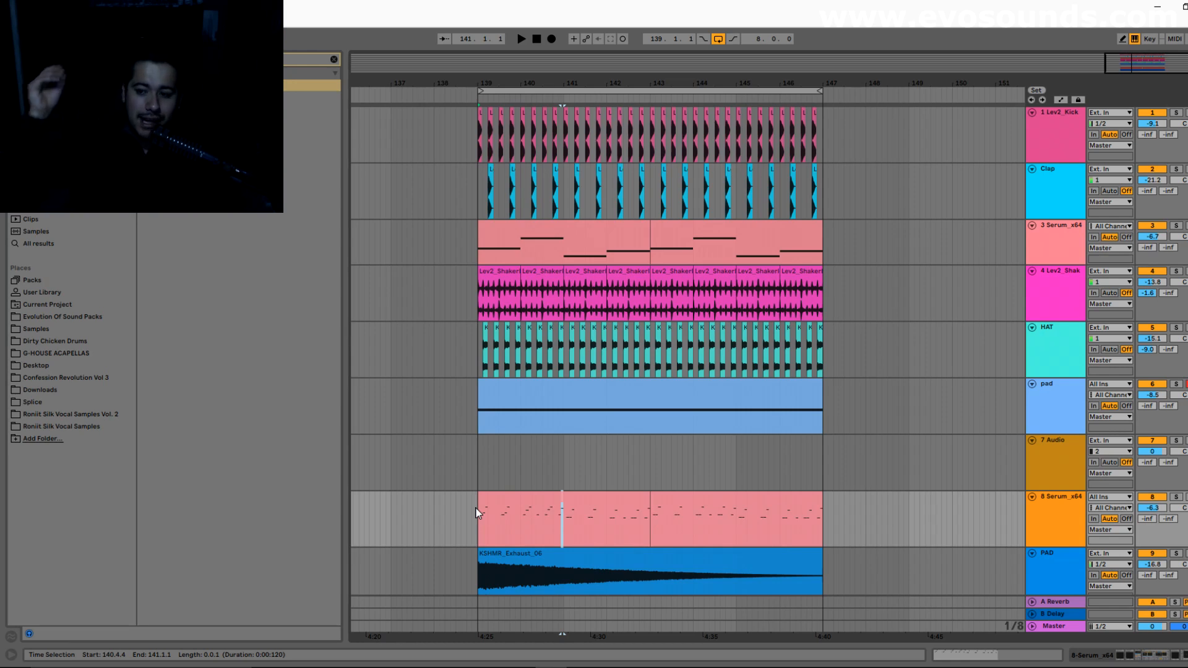
left_click(479, 512)
key("space")
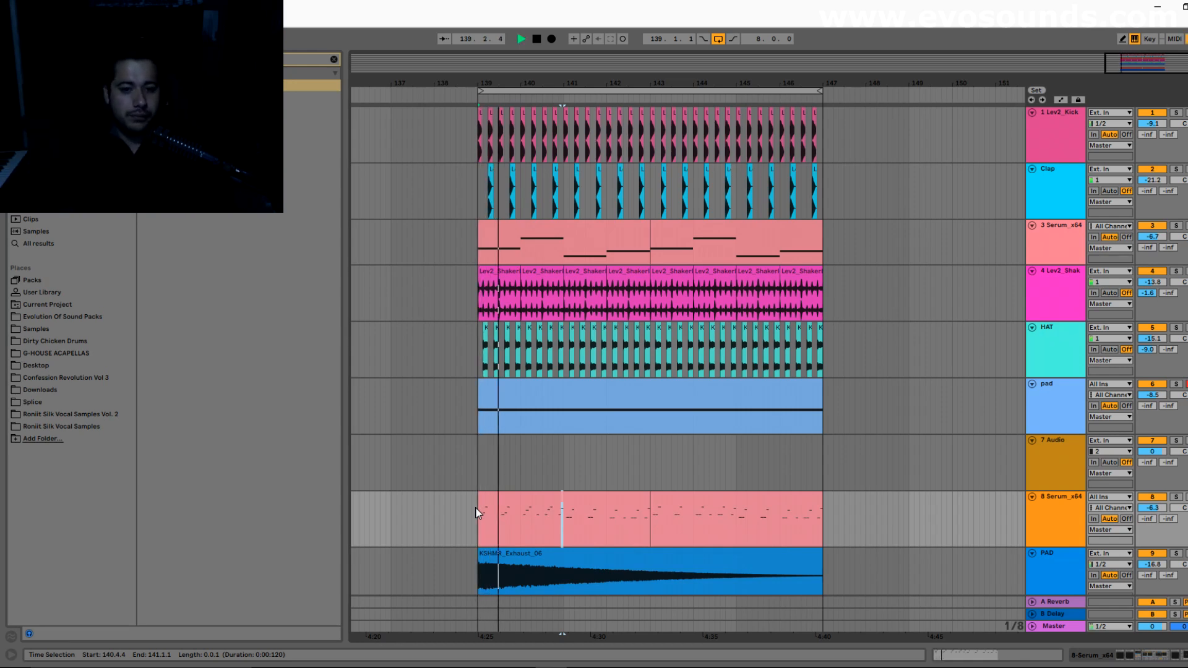
left_click(532, 510)
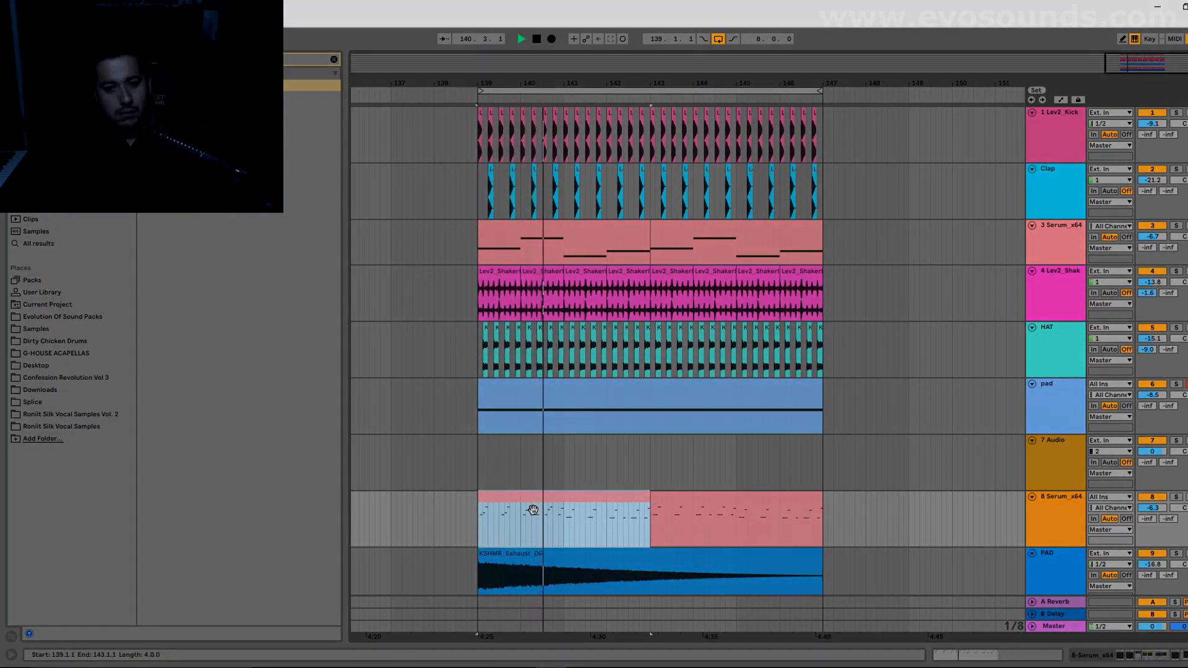